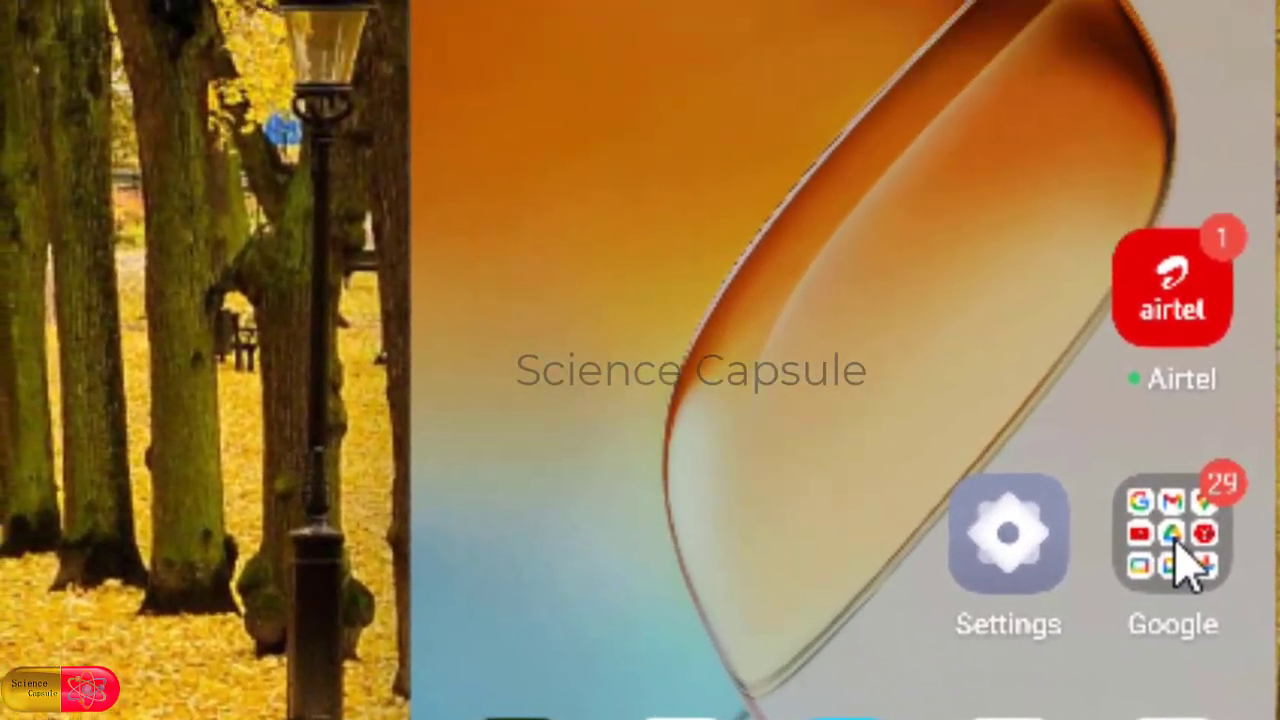
# Open Google Drive on the mirrored phone and check which Google account is signed in
pyautogui.click(1173, 535)
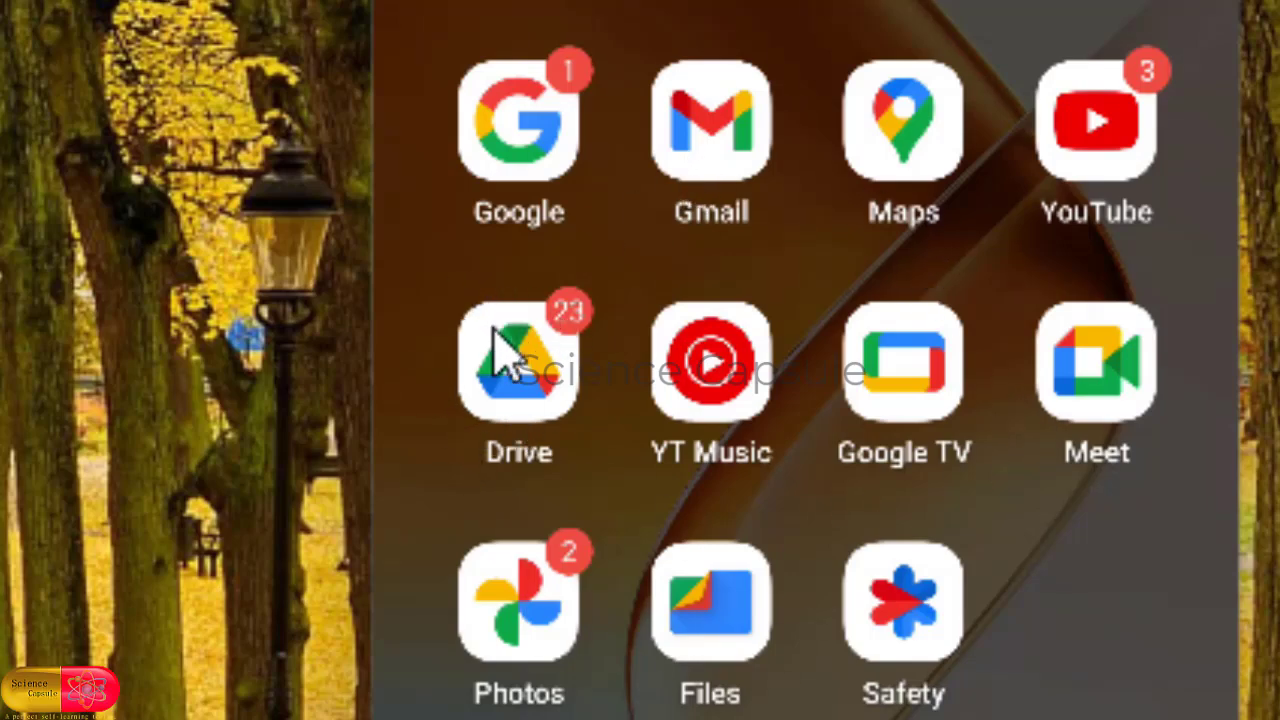
pyautogui.click(543, 390)
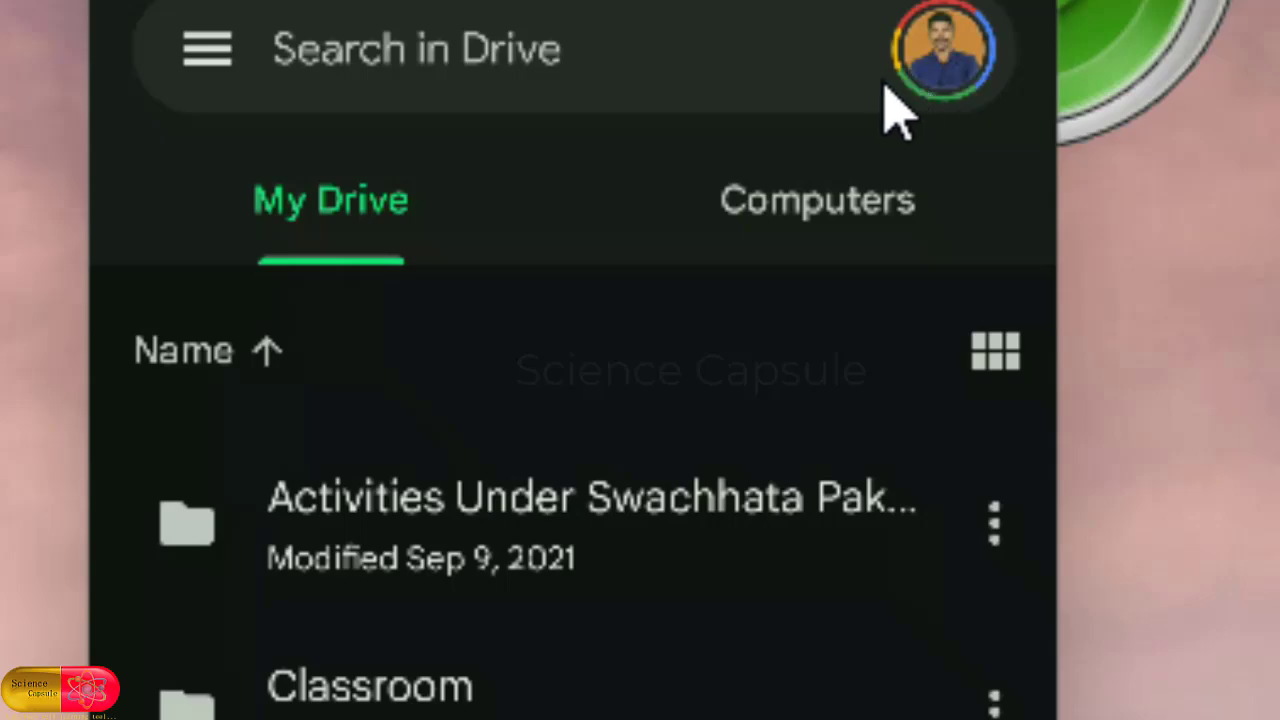
pyautogui.click(970, 90)
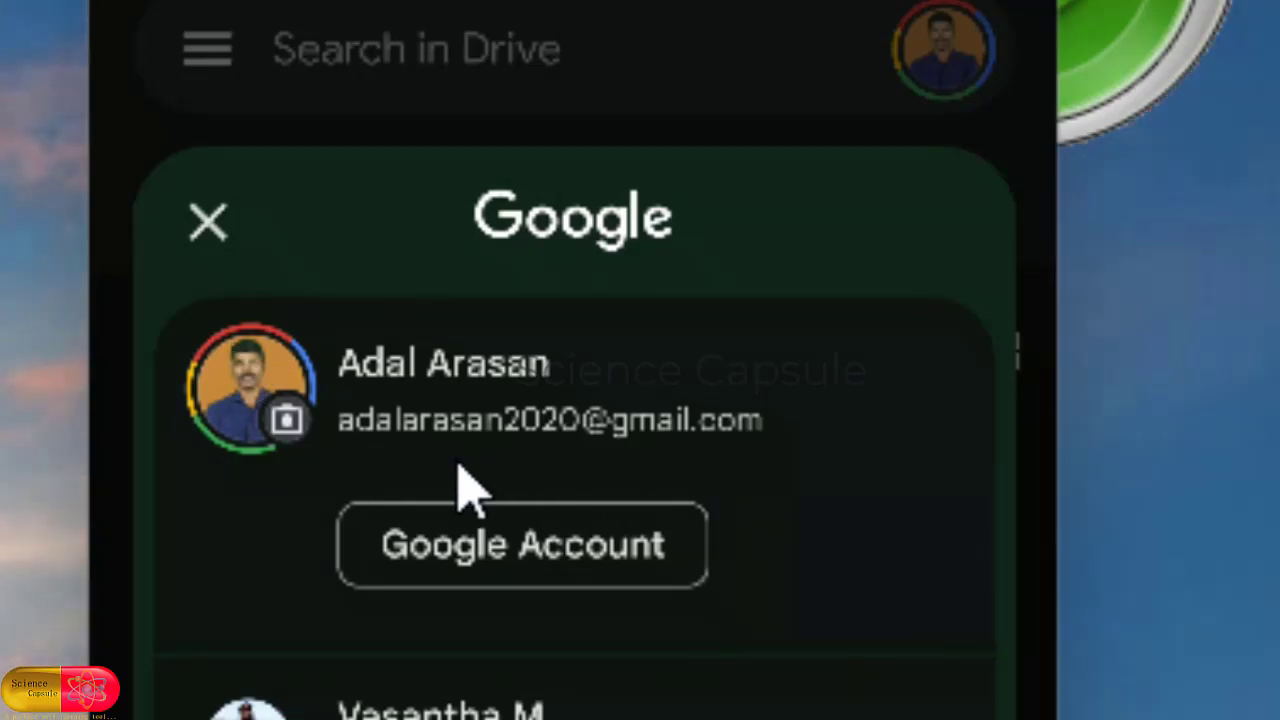
pyautogui.click(208, 218)
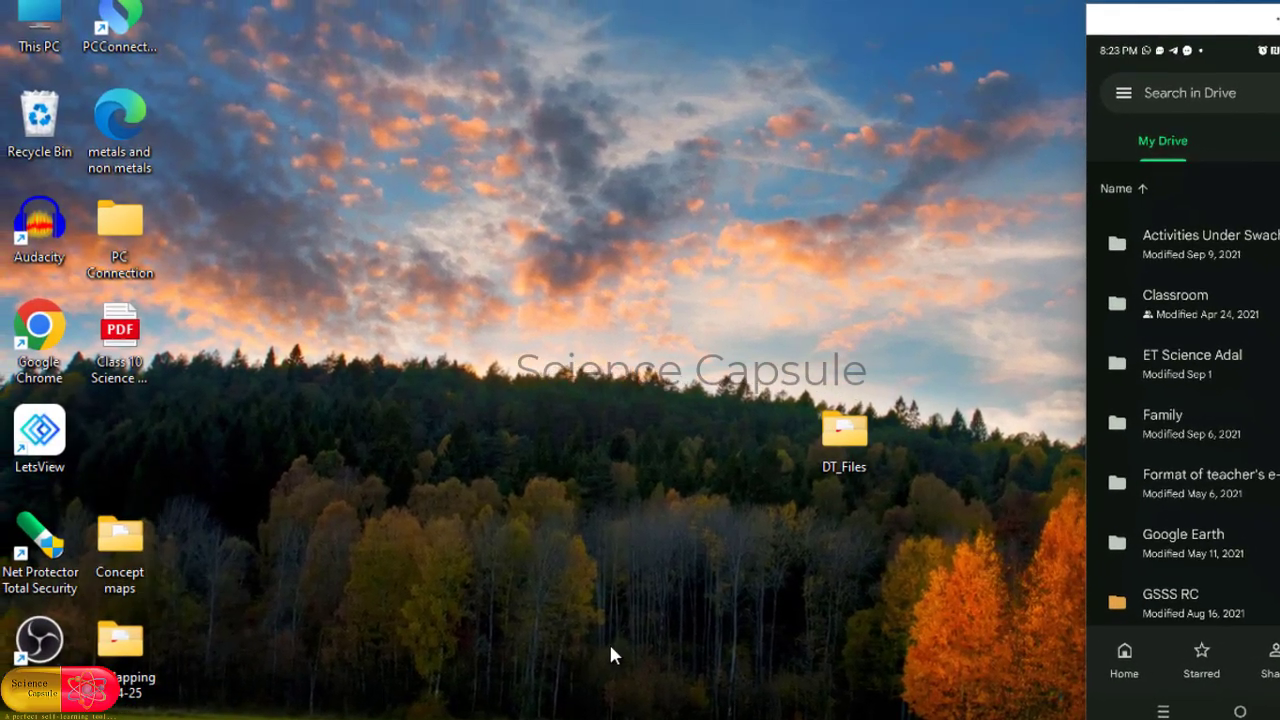
# Switch to Chrome on the computer, open the profile matching the phone's account, and view its signed-in Google account
pyautogui.doubleClick(44, 336)
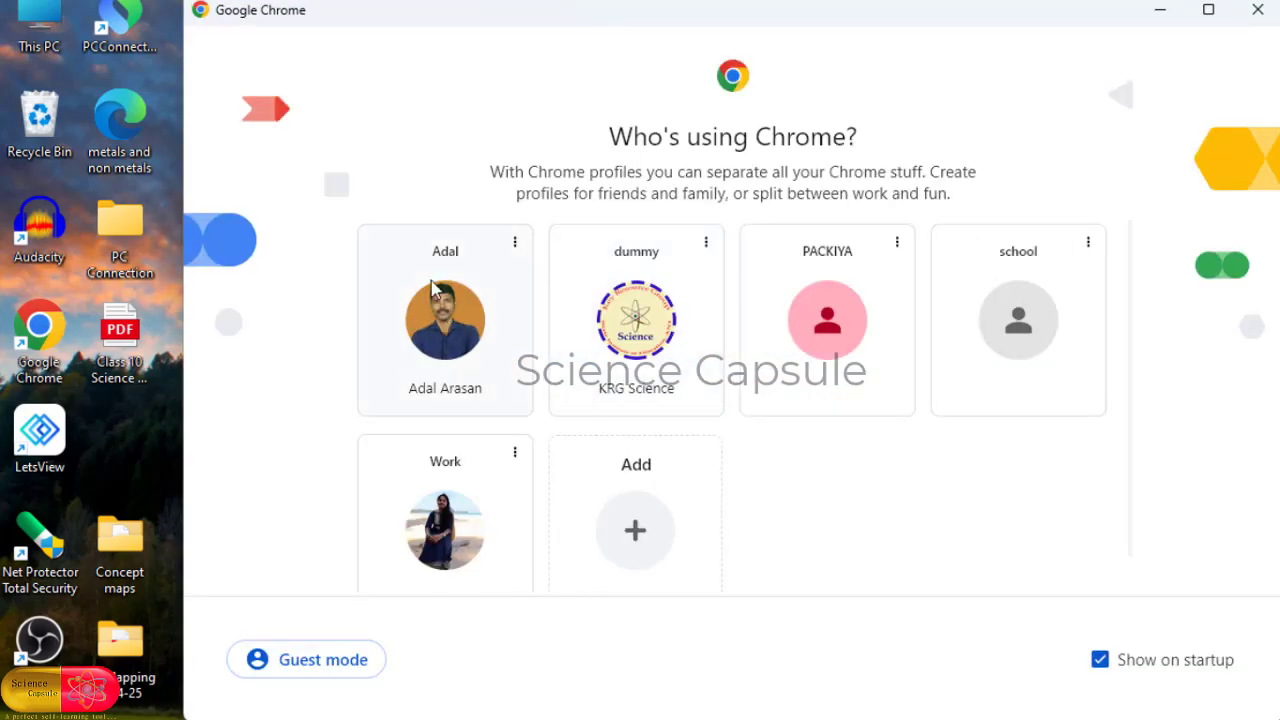
pyautogui.click(452, 337)
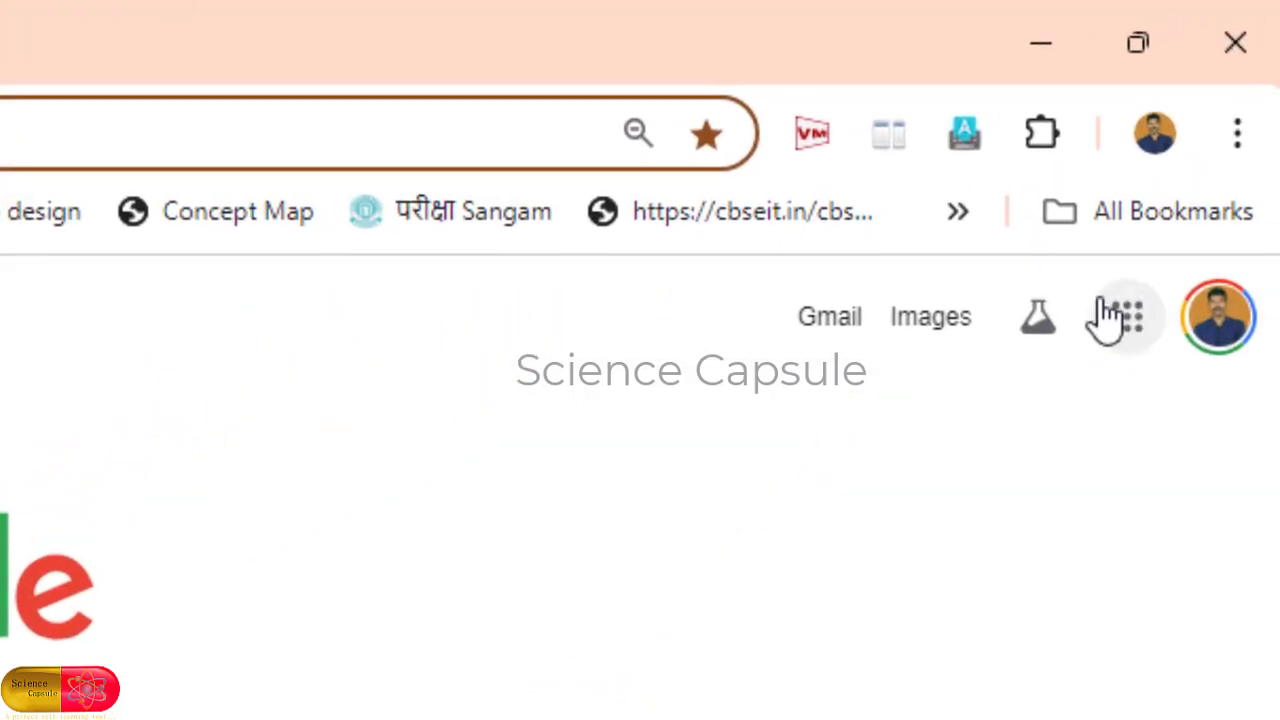
pyautogui.click(1225, 320)
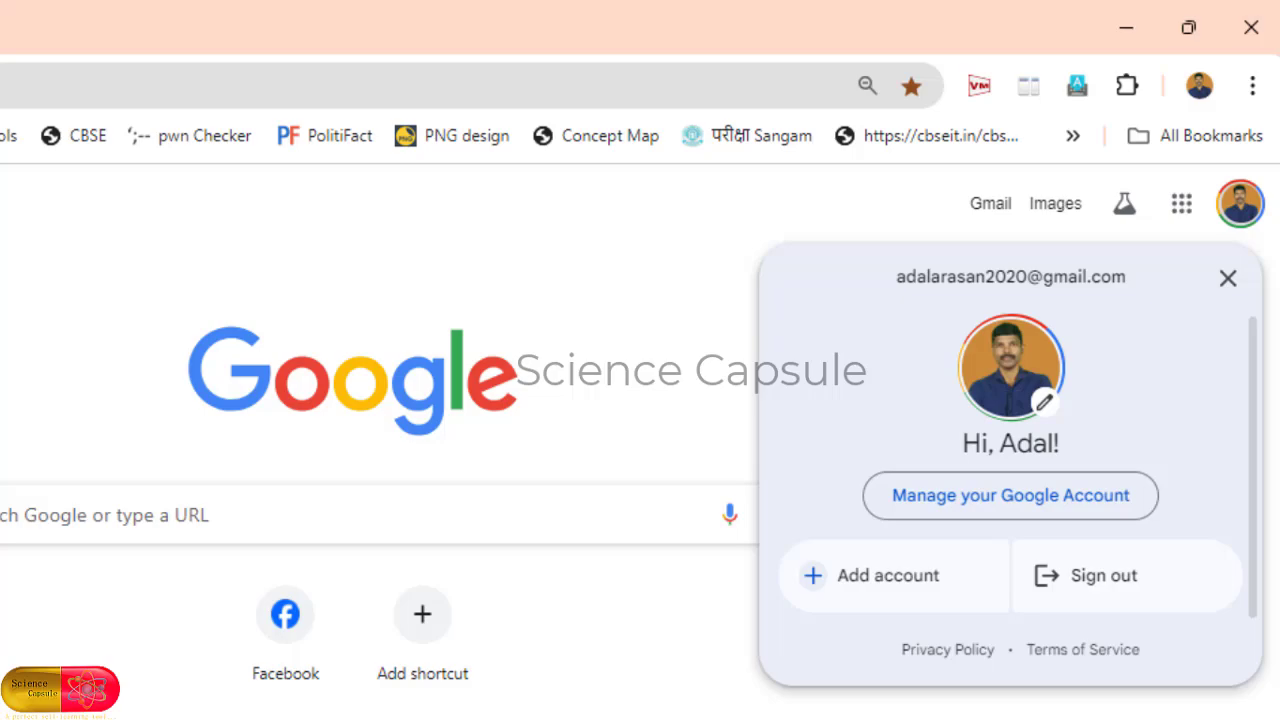
# Compare the account used by the phone's Drive app with the Google account signed in to the browser
pyautogui.hotkey('alt', 'Tab')
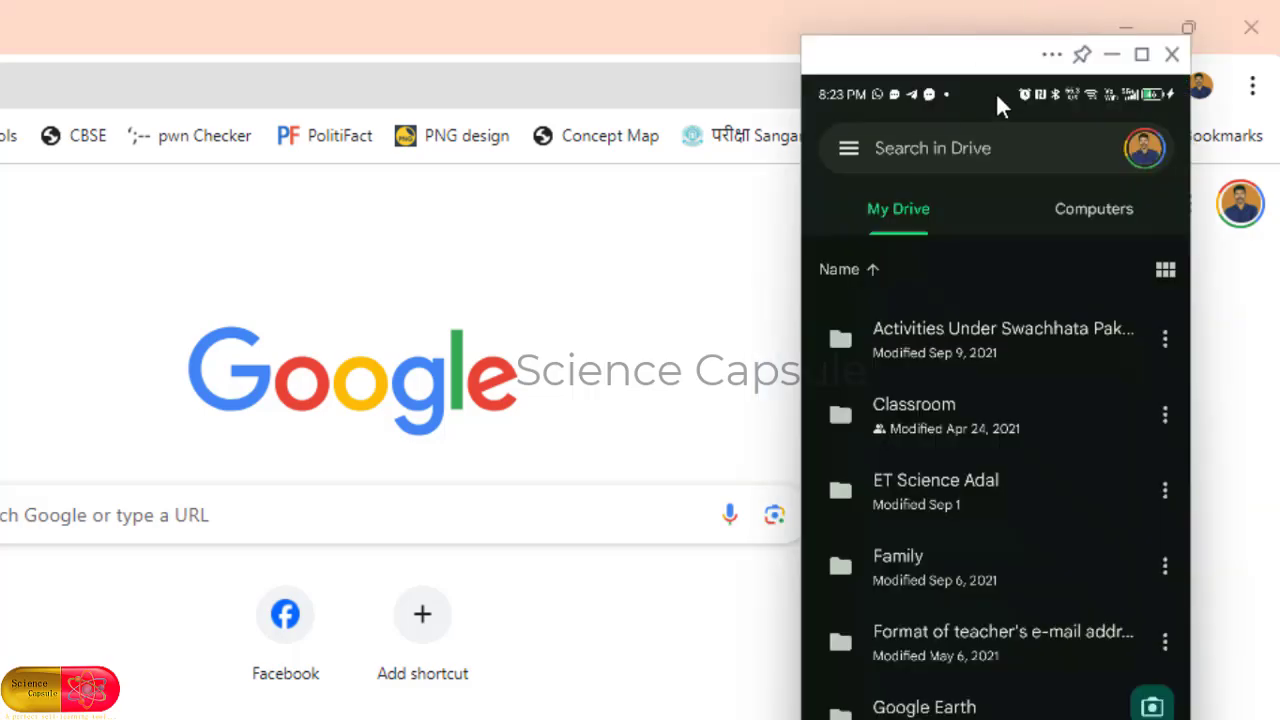
pyautogui.moveTo(992, 54); pyautogui.dragTo(555, 60)
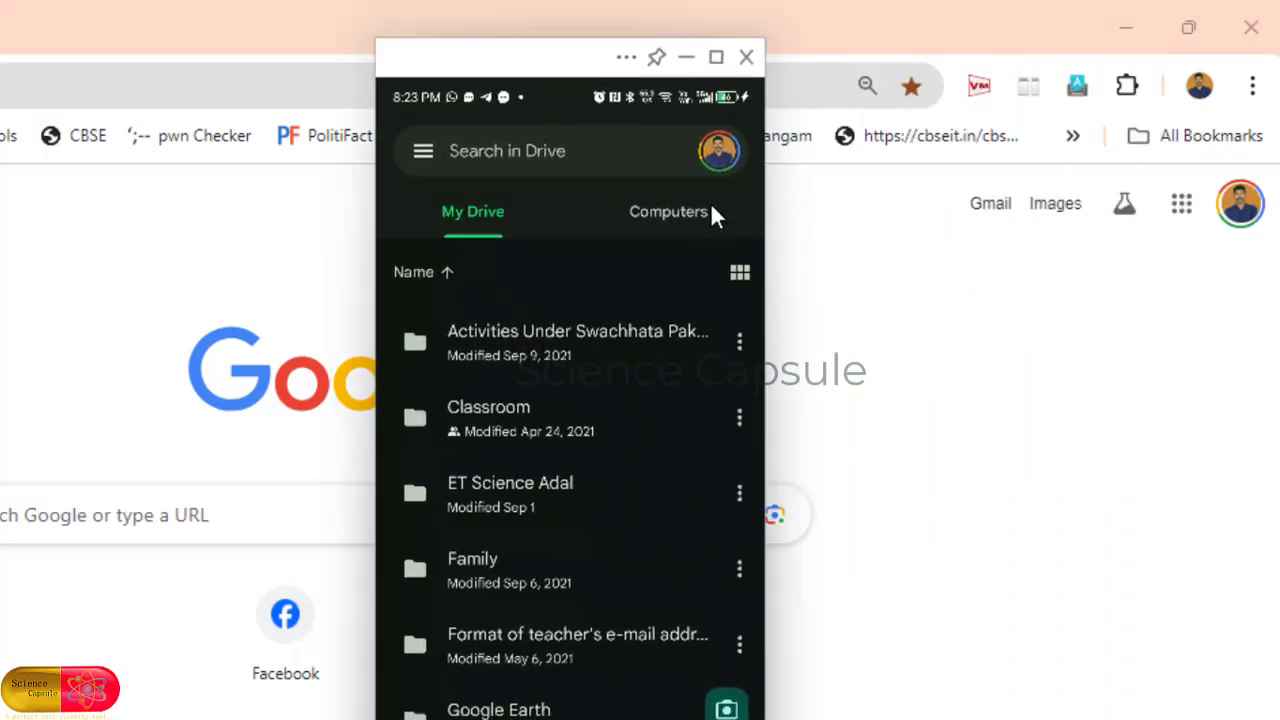
pyautogui.click(722, 152)
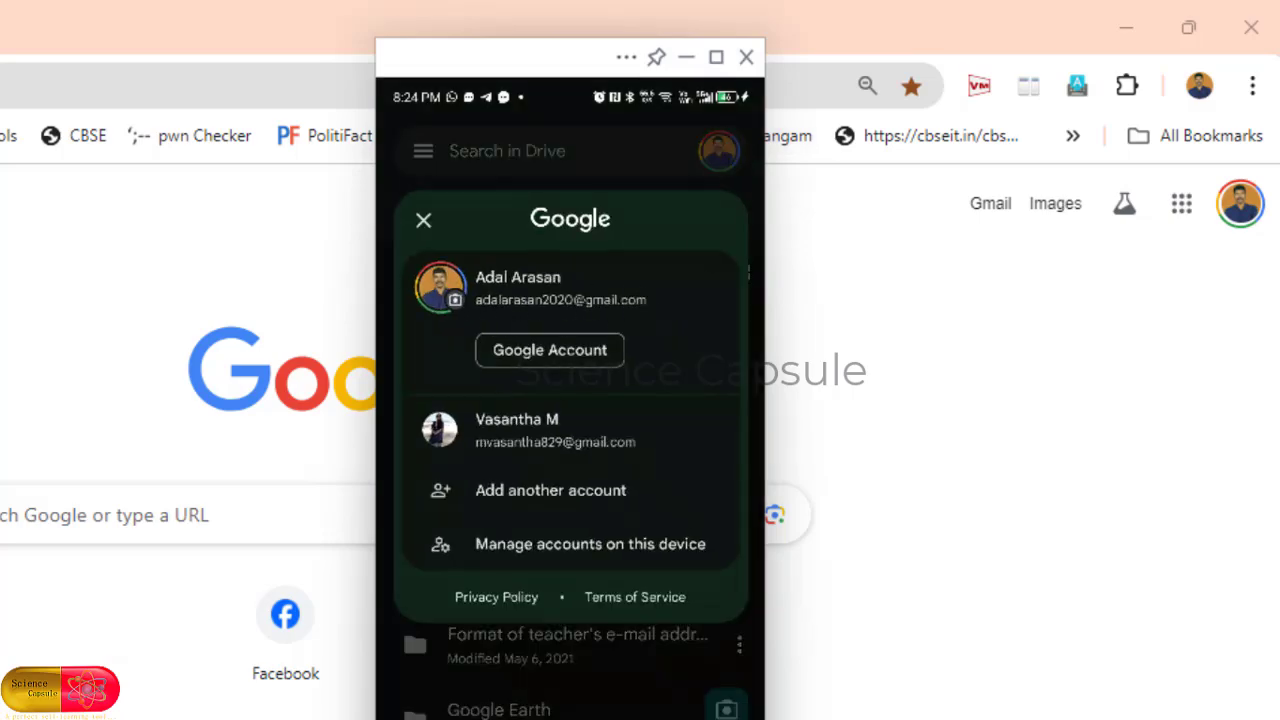
pyautogui.click(1241, 217)
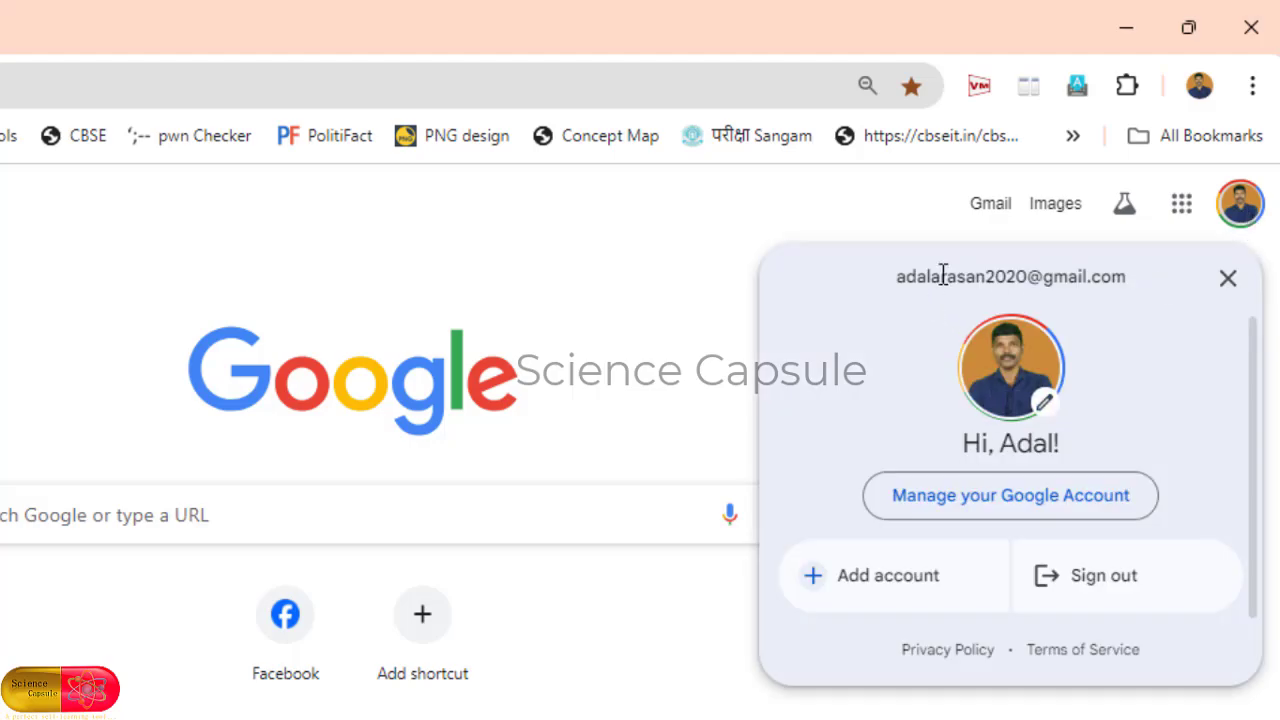
pyautogui.click(557, 250)
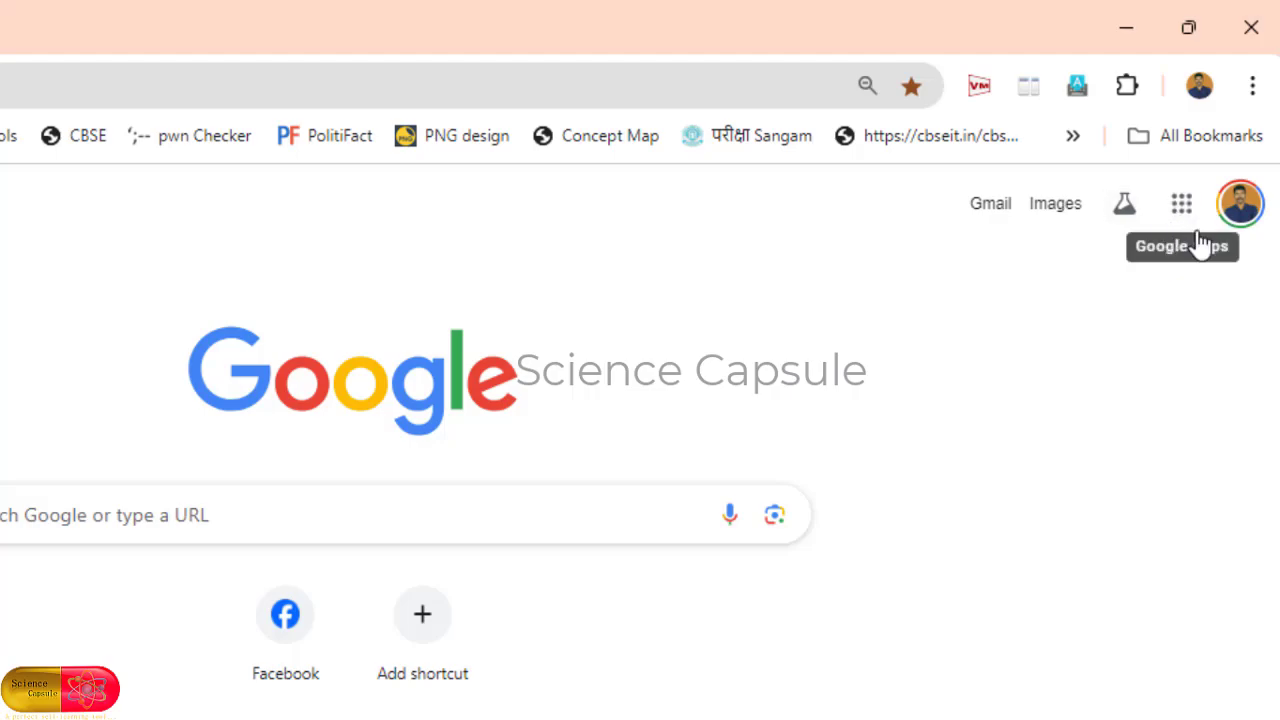
# Open Google Drive in the browser and compare its Home suggestions with the Home view of the phone's Drive app
pyautogui.click(1182, 206)
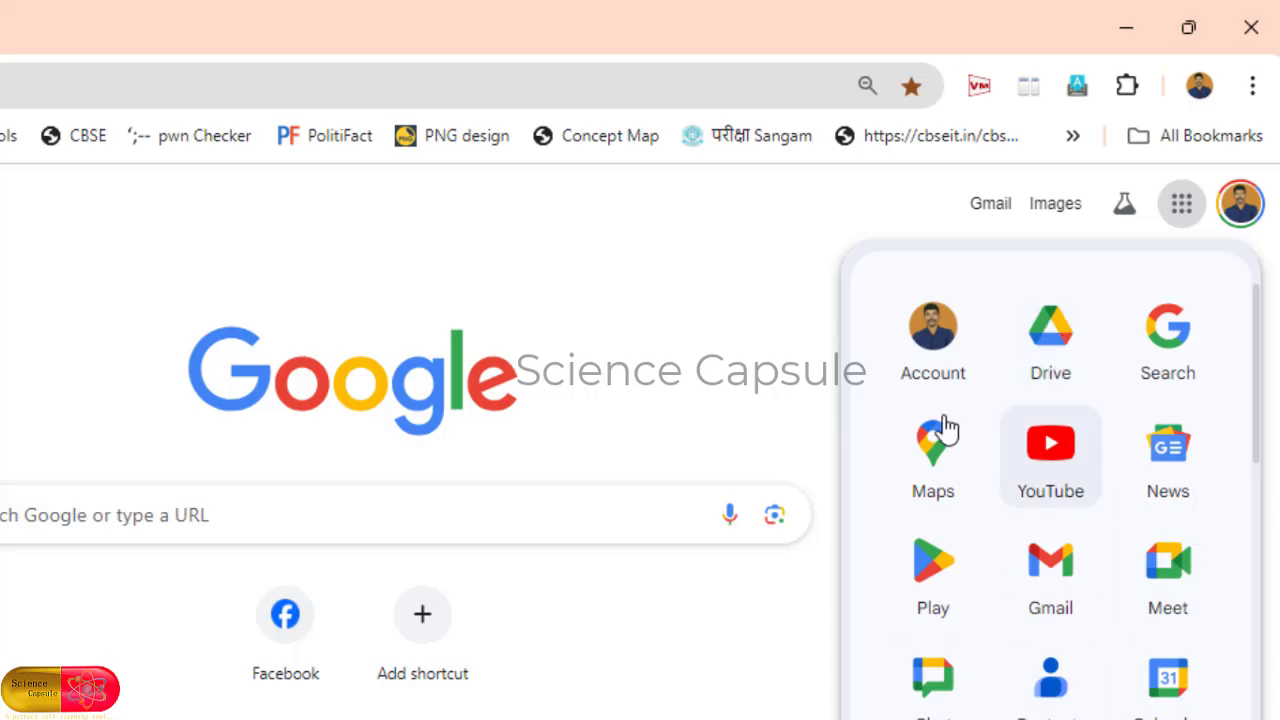
pyautogui.click(1056, 340)
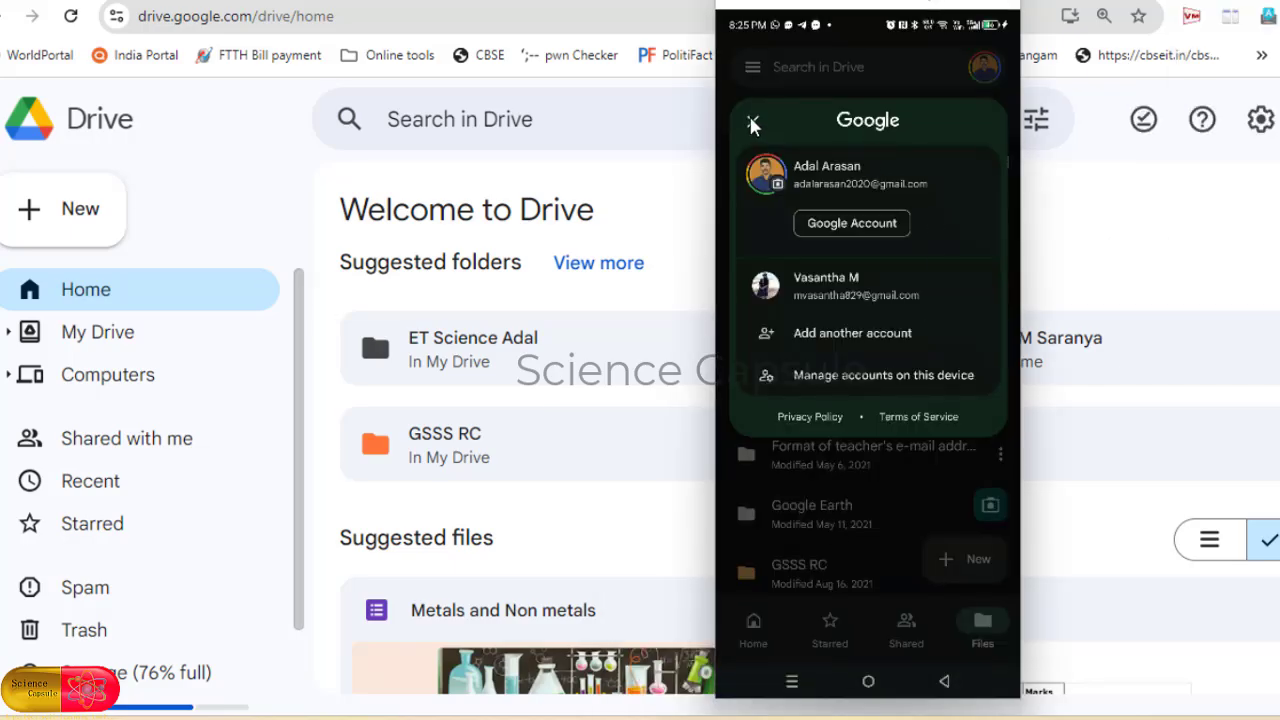
pyautogui.click(753, 123)
pyautogui.click(755, 632)
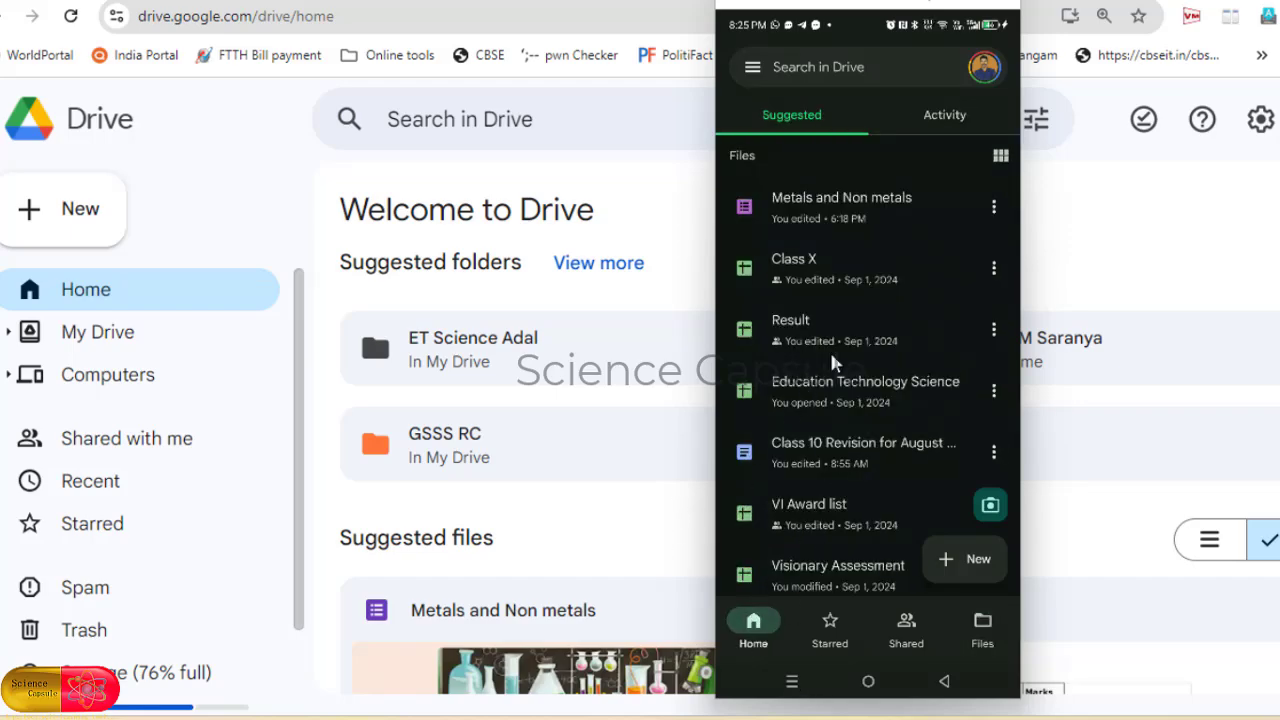
pyautogui.moveTo(848, 6); pyautogui.dragTo(1123, 0)
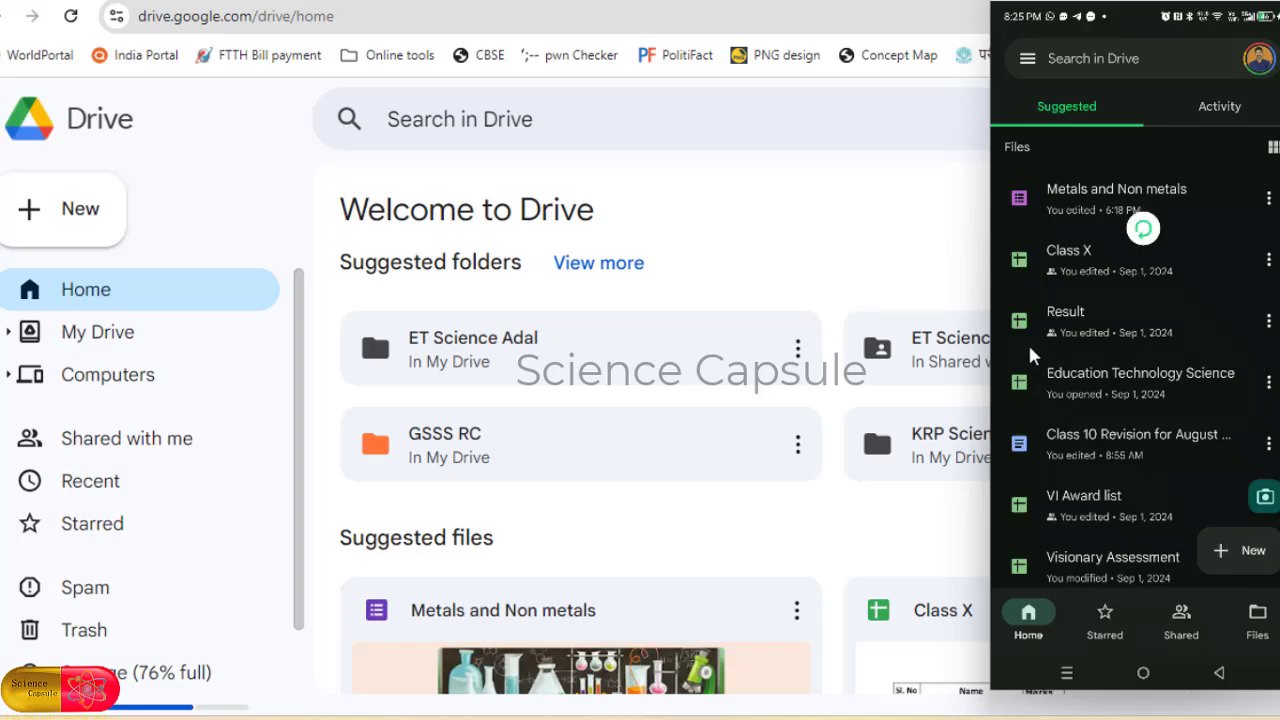
pyautogui.scroll(-1, 498, 574)
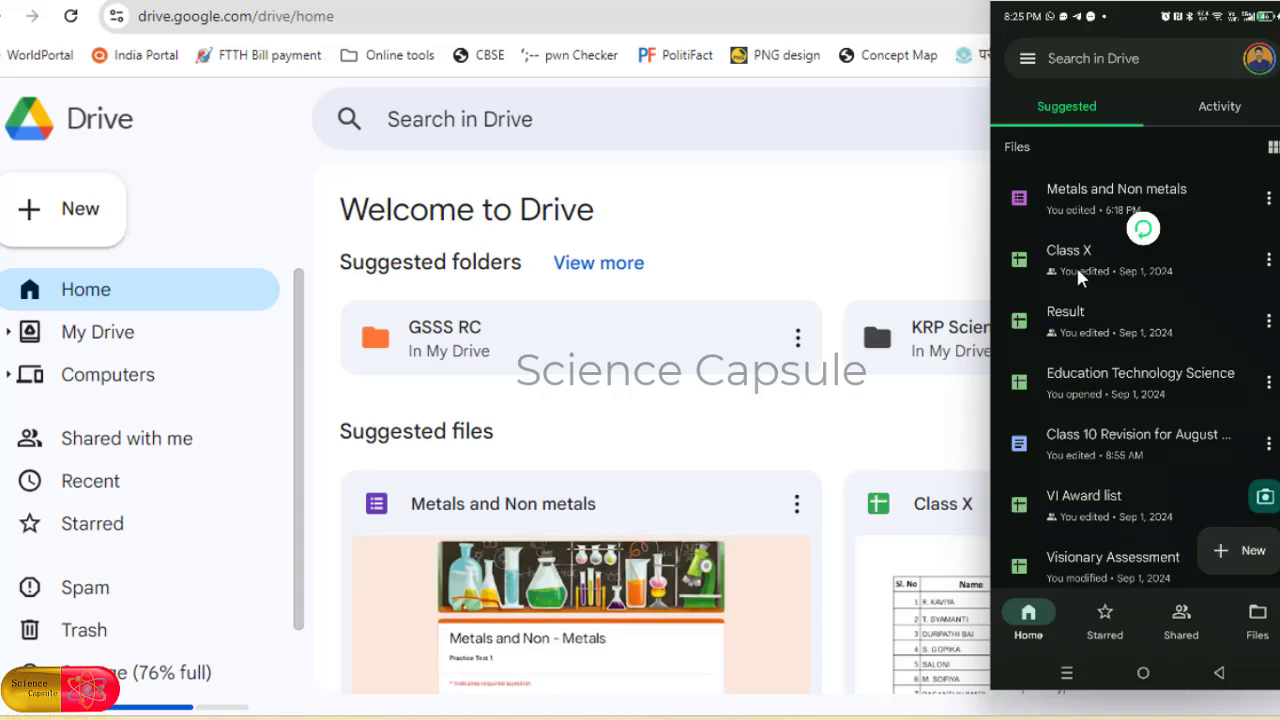
pyautogui.scroll(-1, 429, 357)
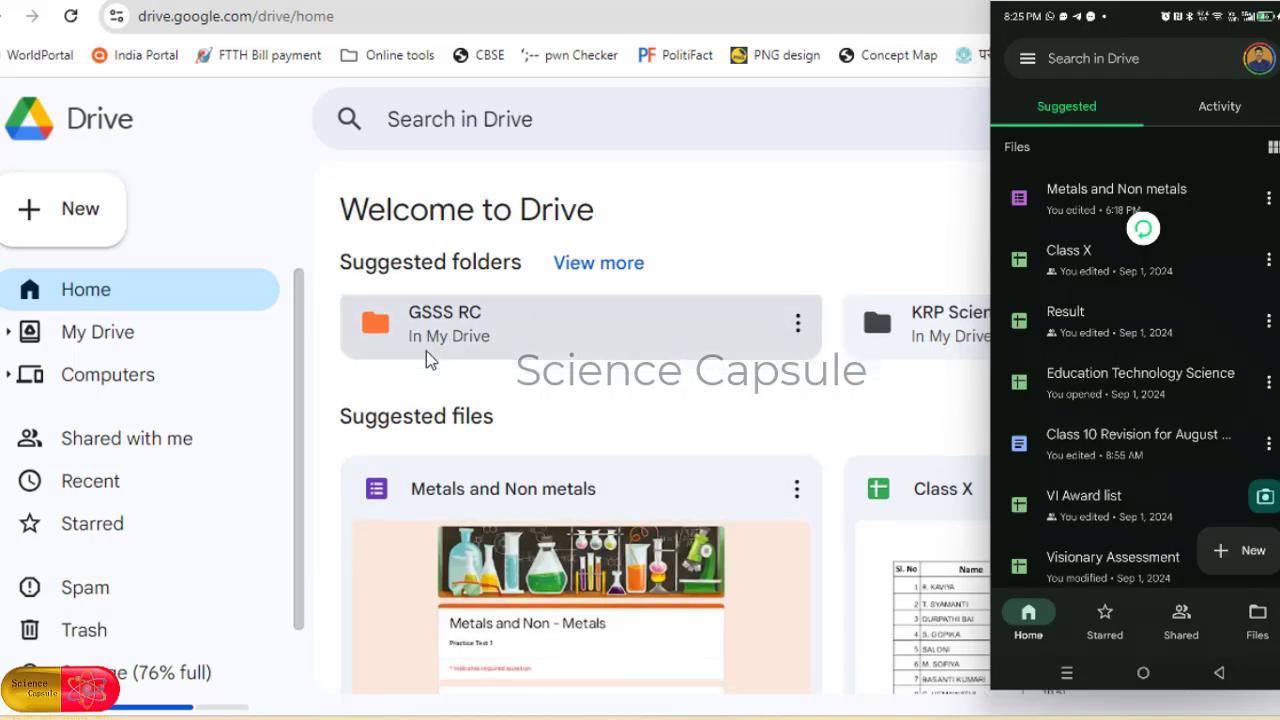
pyautogui.scroll(-1, 520, 514)
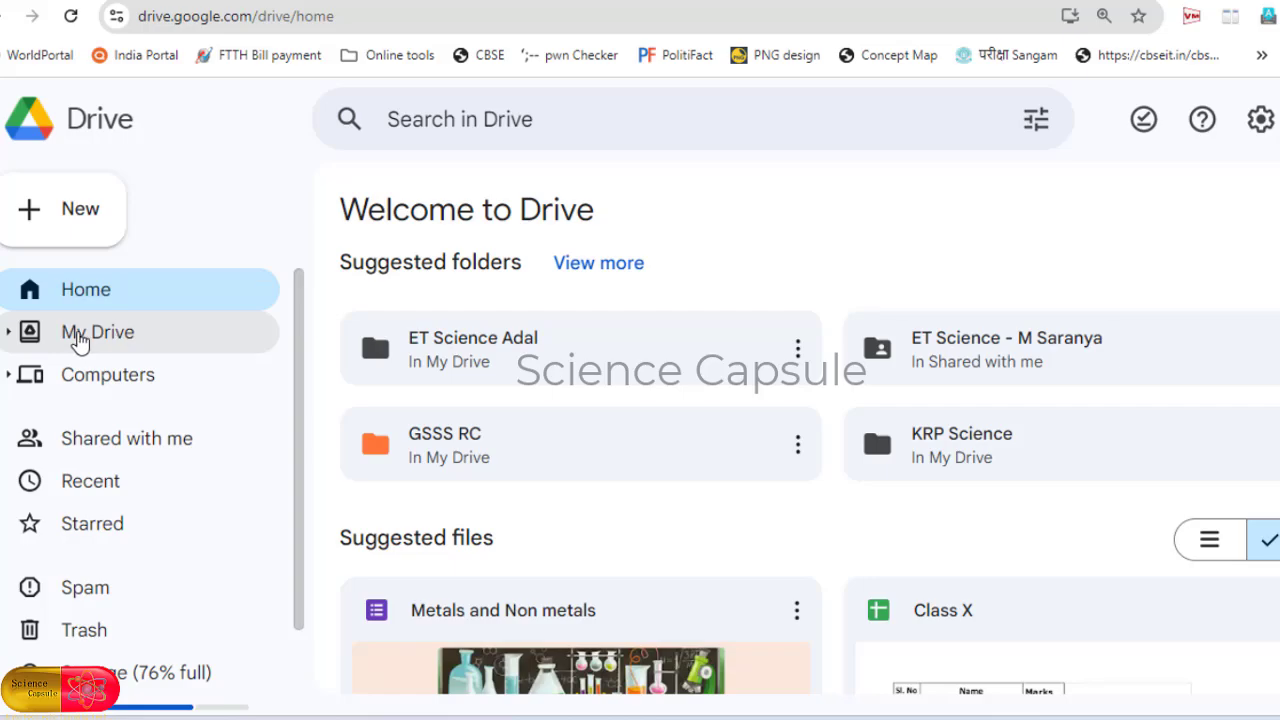
# Show My Drive in the browser and the My Drive file list in the phone's Drive app
pyautogui.click(108, 343)
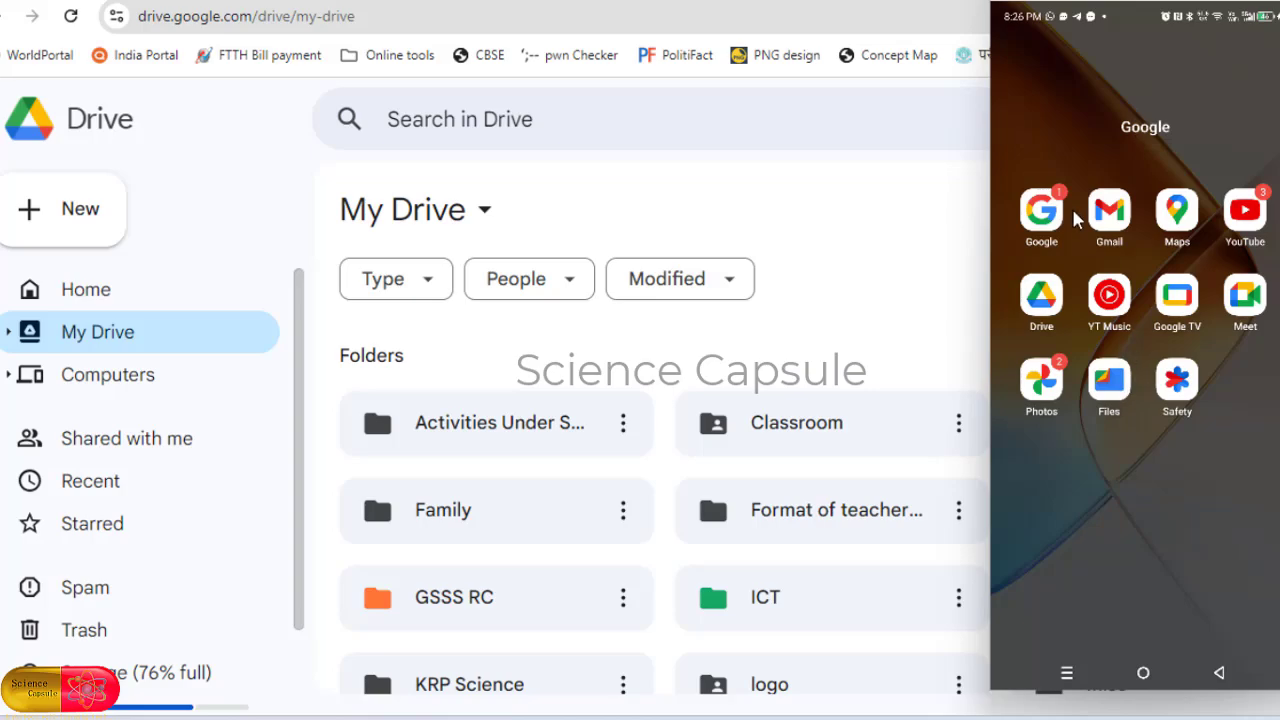
pyautogui.click(1040, 300)
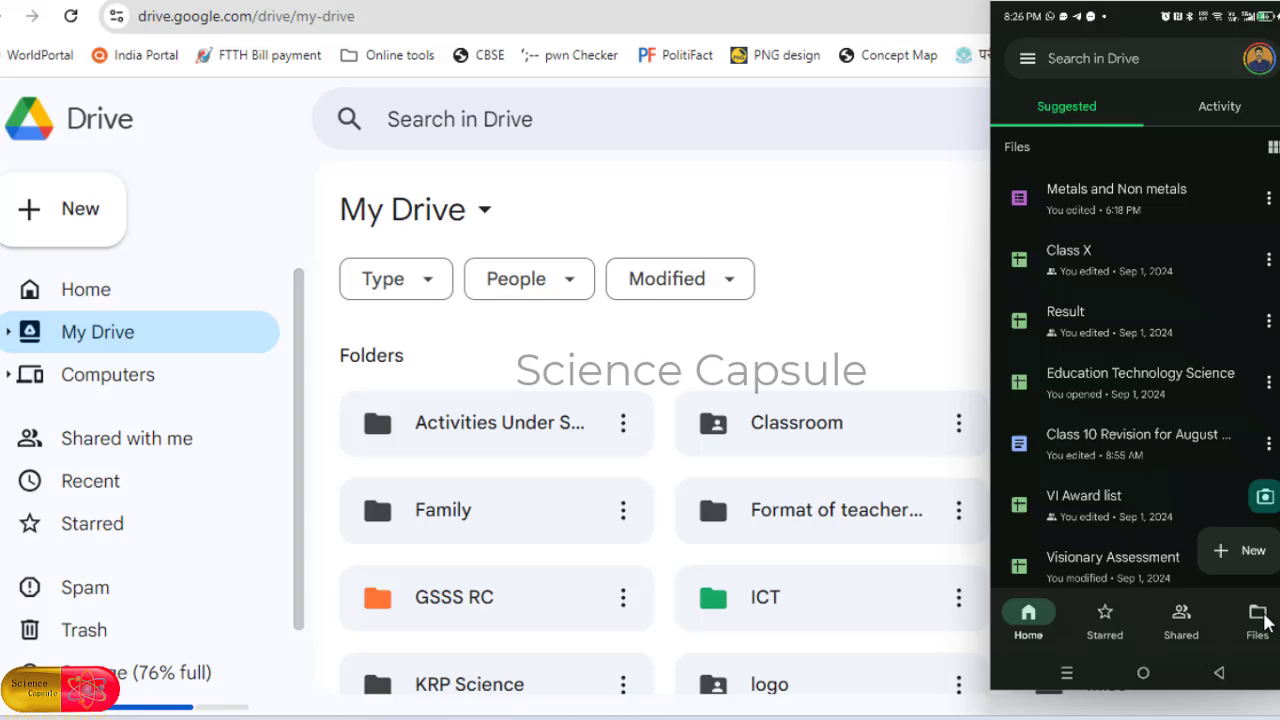
pyautogui.click(1262, 616)
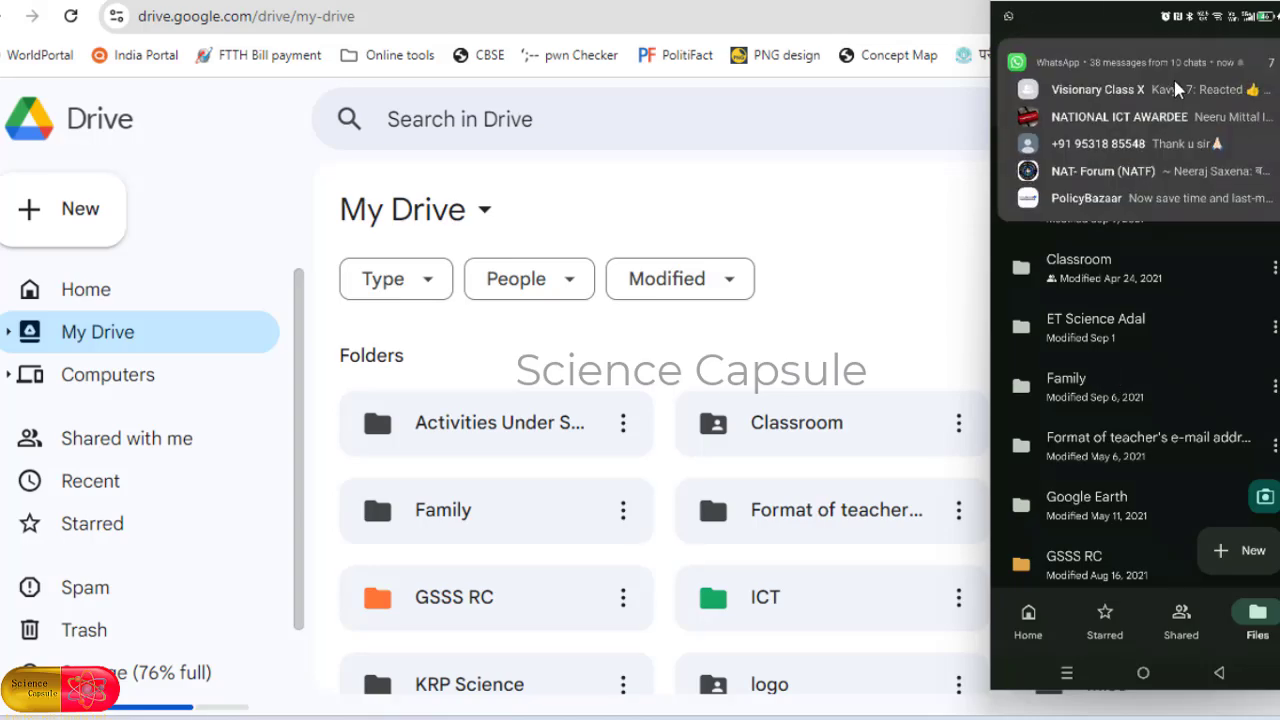
# Compare the My Drive folder lists in the browser and the phone app, keeping both visible side by side
pyautogui.click(880, 330)
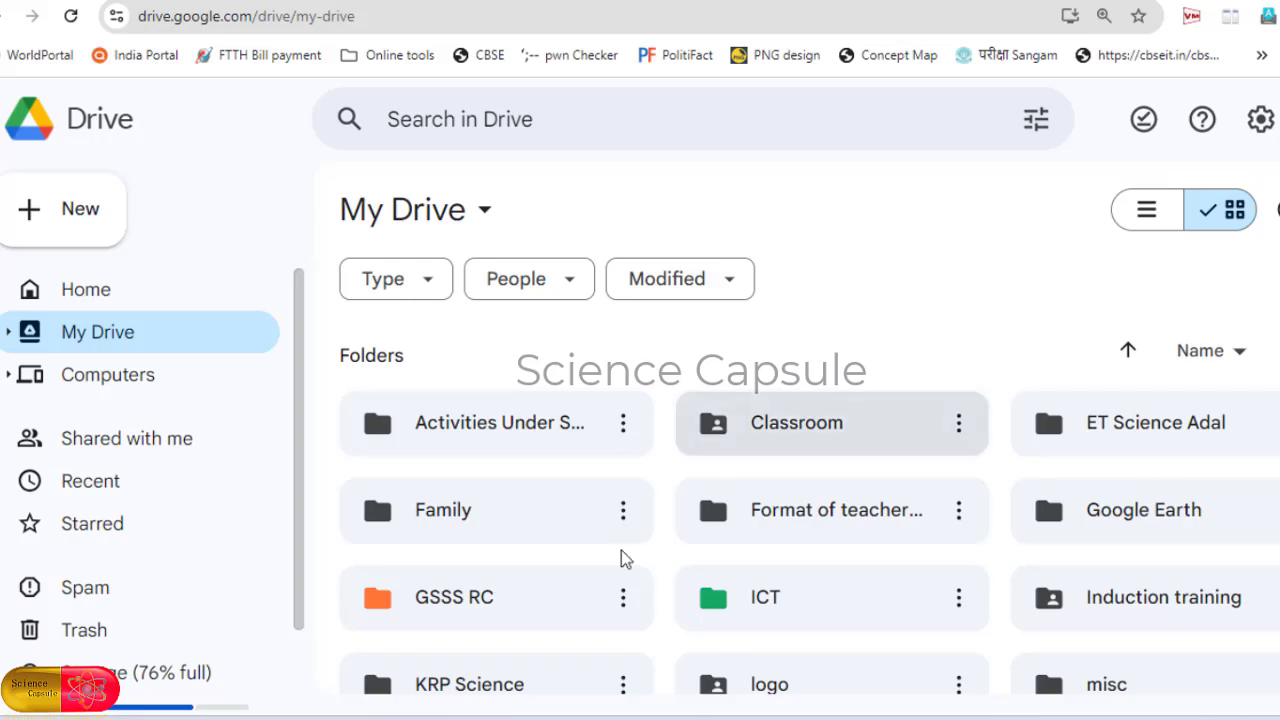
pyautogui.hotkey('alt', 'Tab')
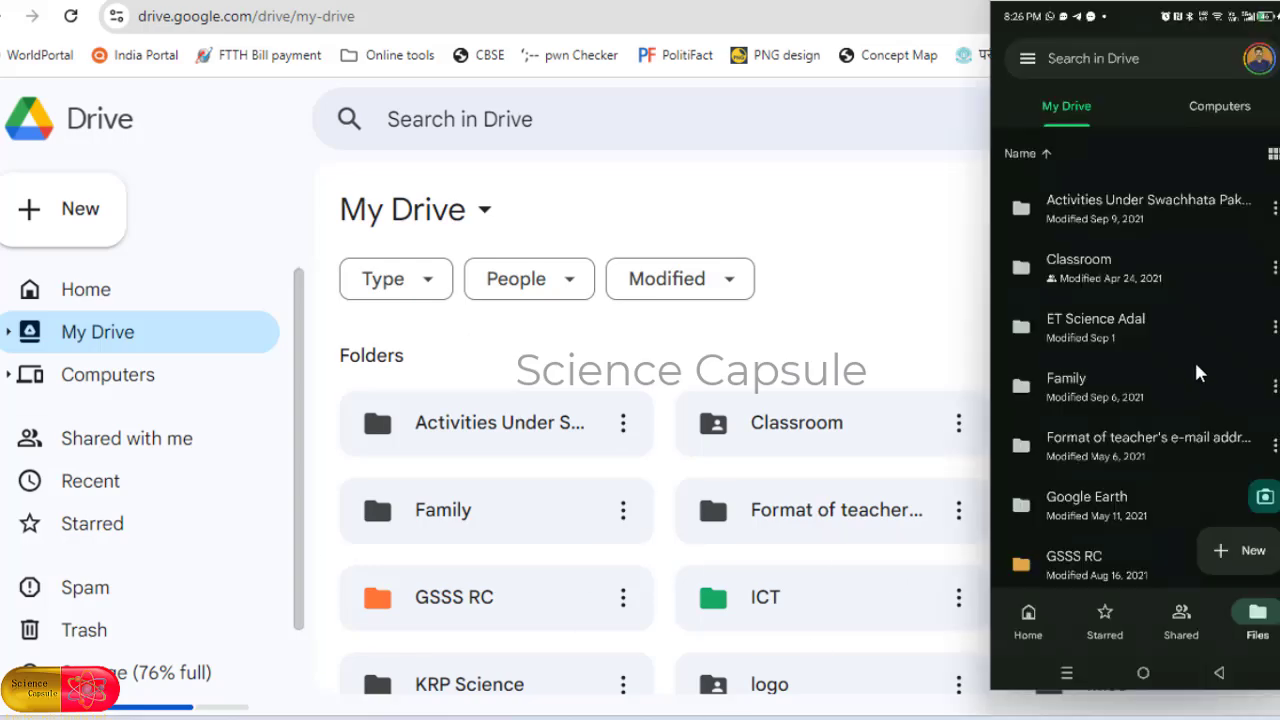
pyautogui.scroll(-2, 1100, 443)
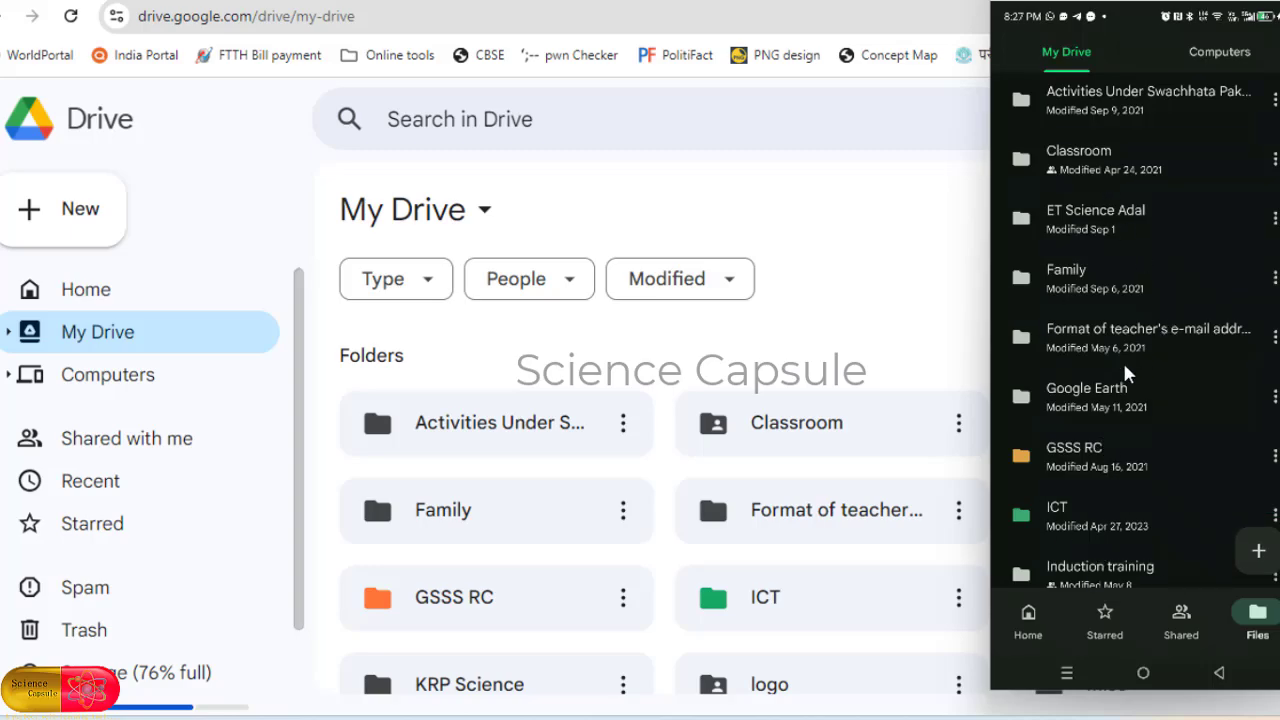
pyautogui.scroll(2, 1127, 373)
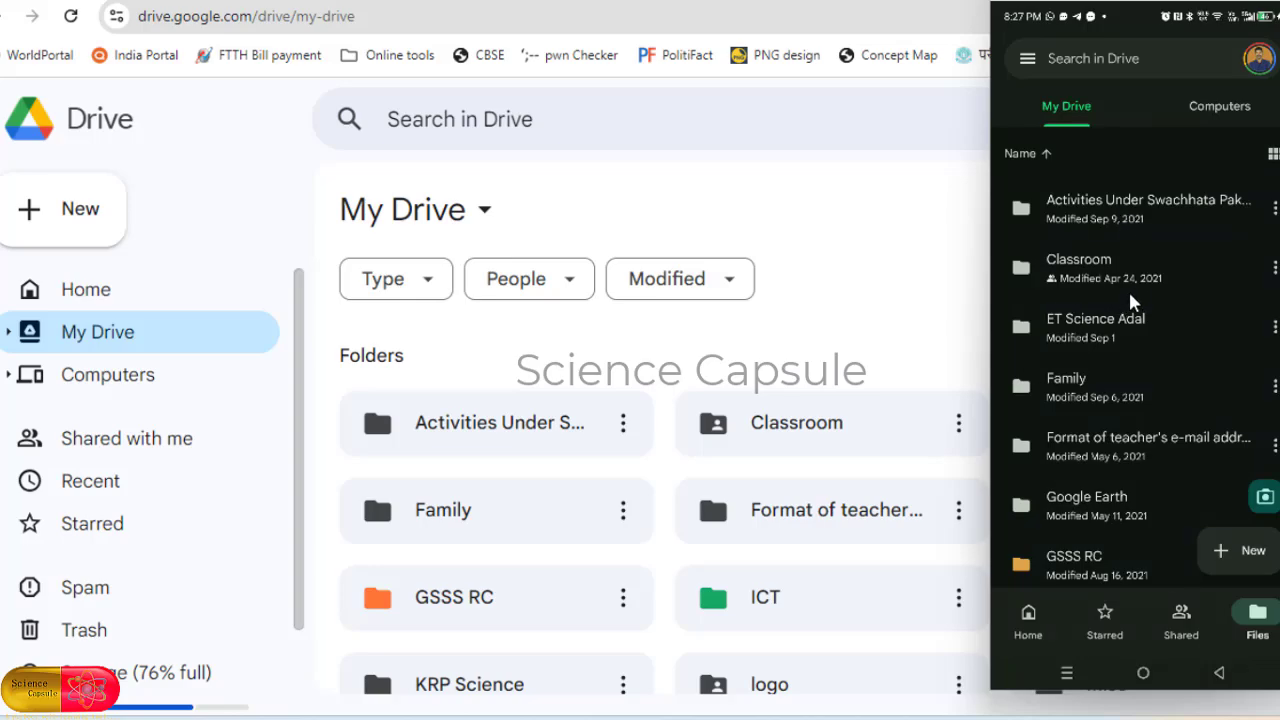
pyautogui.moveTo(1113, 3); pyautogui.dragTo(1132, 3)
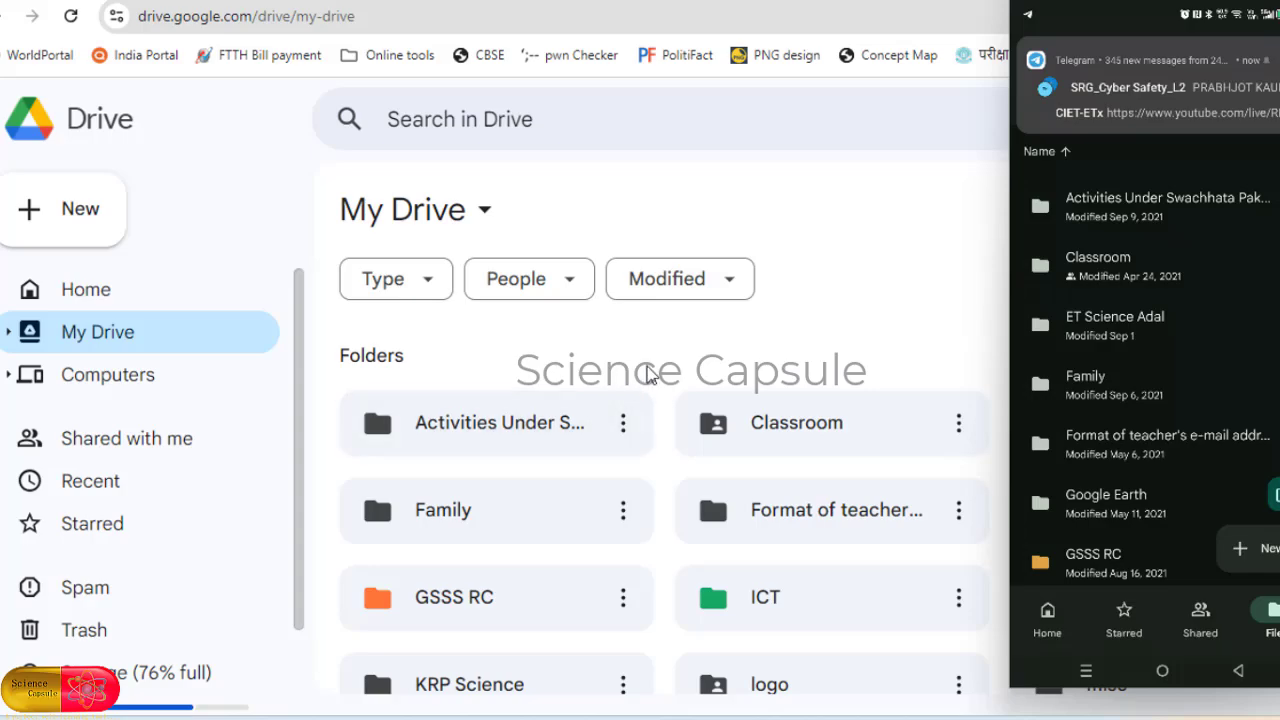
pyautogui.scroll(-1, 450, 428)
pyautogui.scroll(-4, 450, 428)
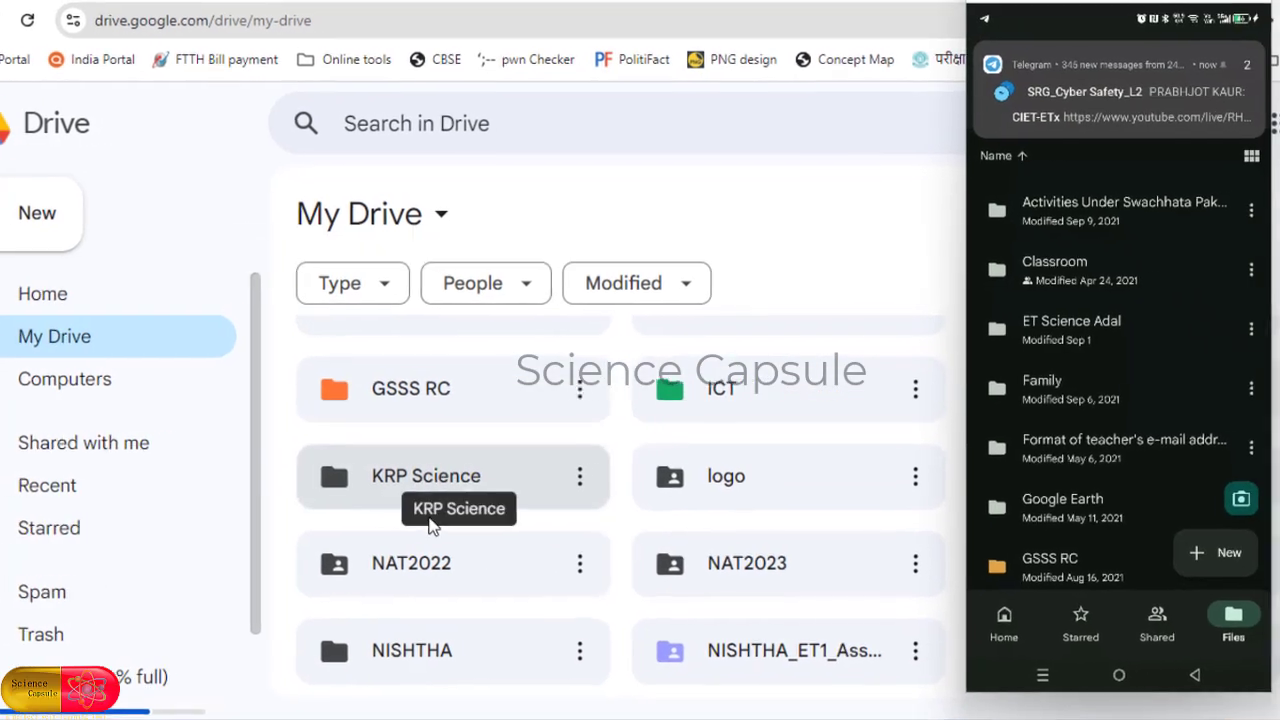
pyautogui.scroll(5, 385, 480)
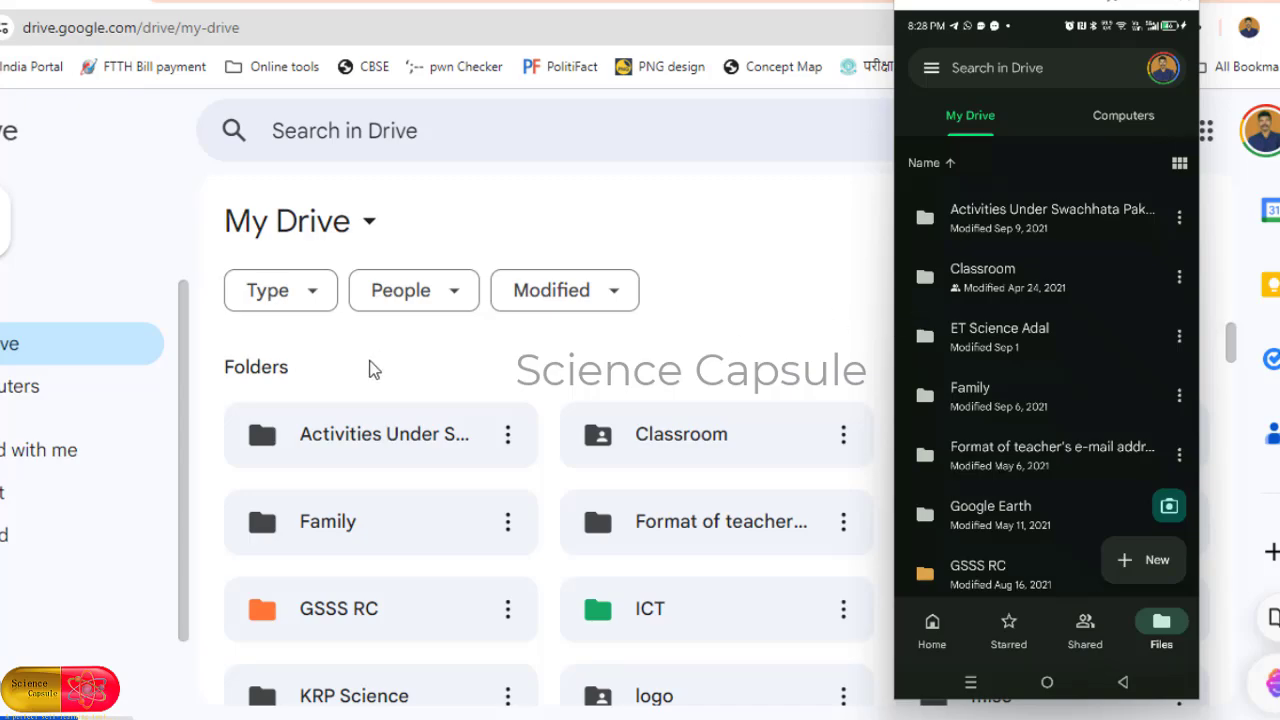
pyautogui.scroll(-1, 377, 370)
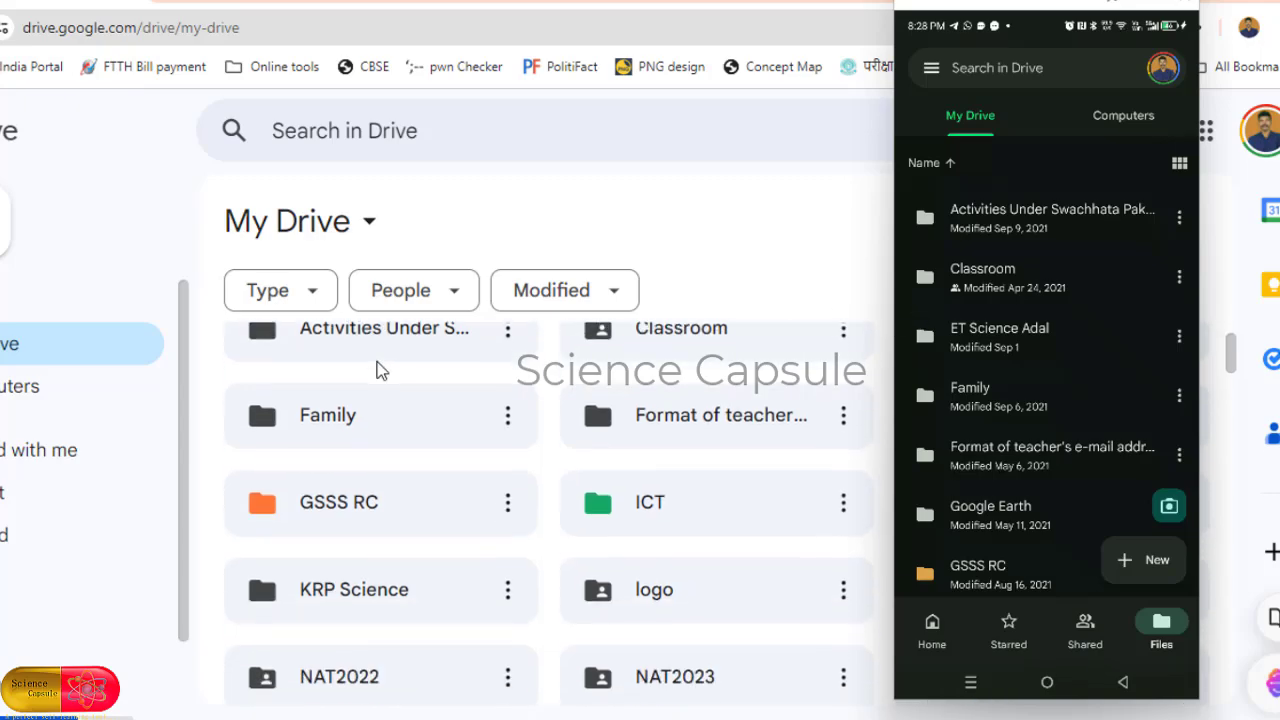
pyautogui.scroll(1, 379, 370)
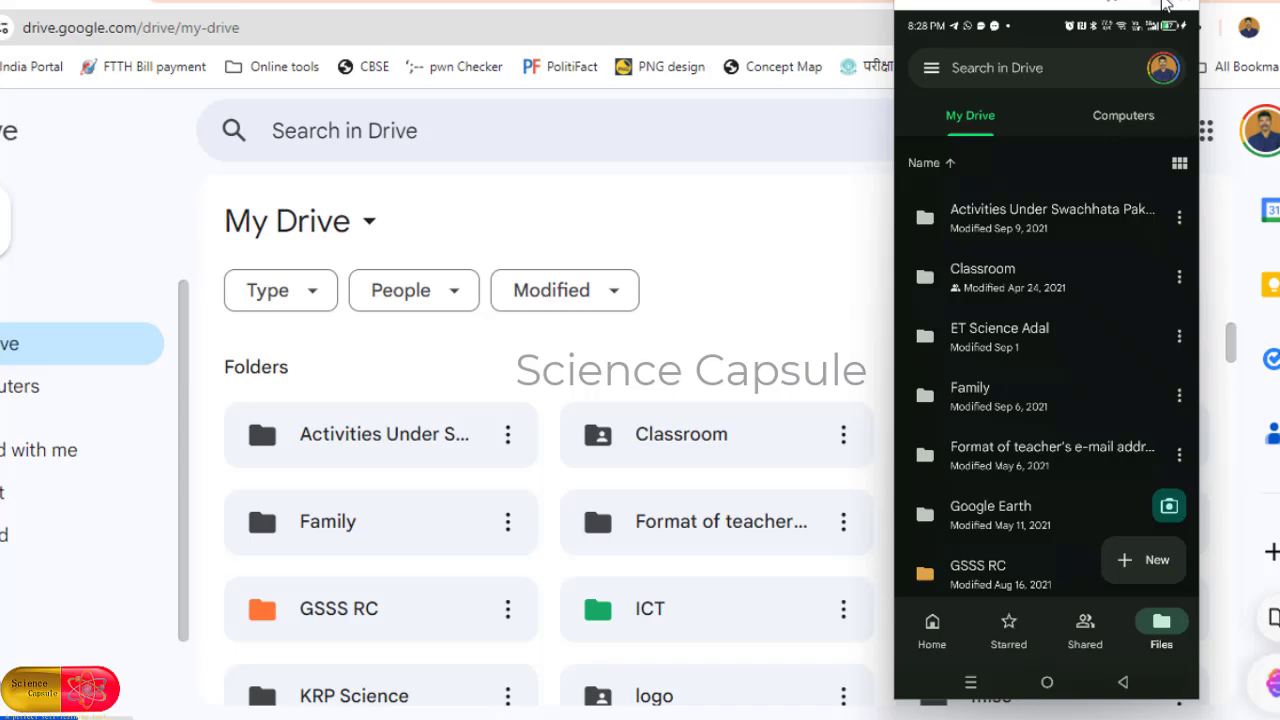
pyautogui.click(1163, 4)
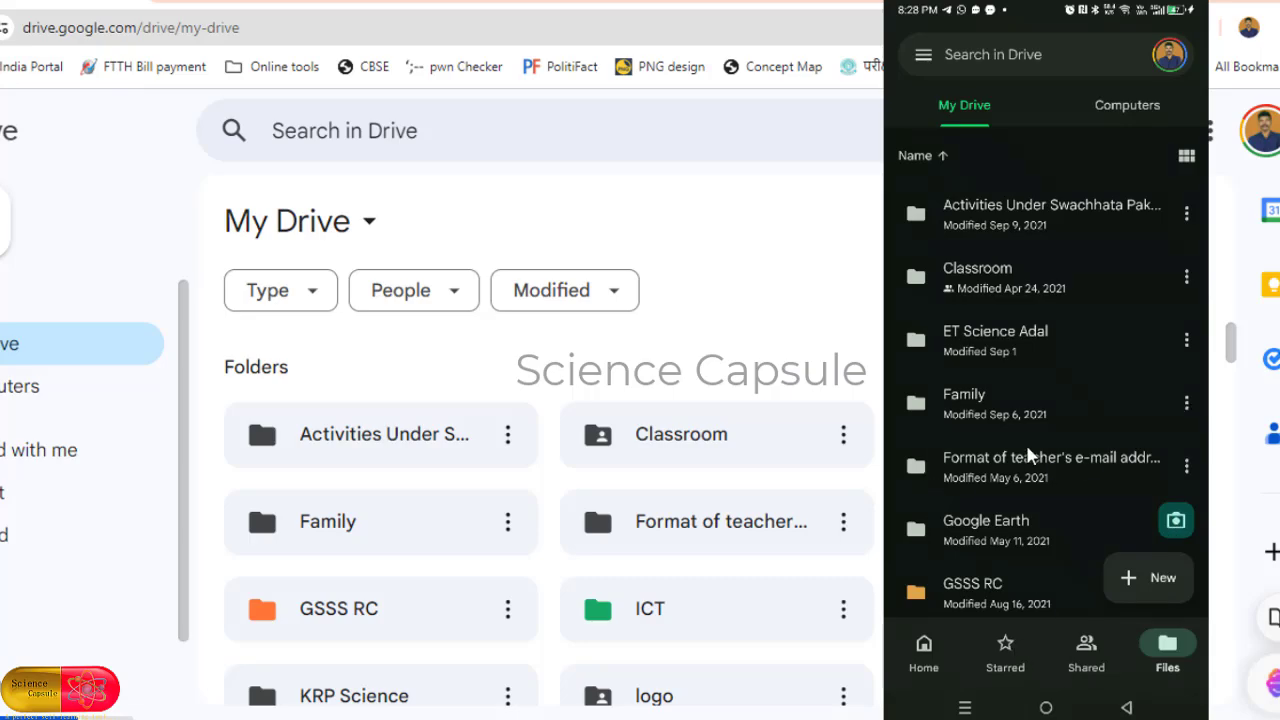
pyautogui.scroll(-1, 1027, 449)
pyautogui.scroll(1, 1027, 445)
# Start a new folder in My Drive in the phone's Drive app
pyautogui.click(1169, 645)
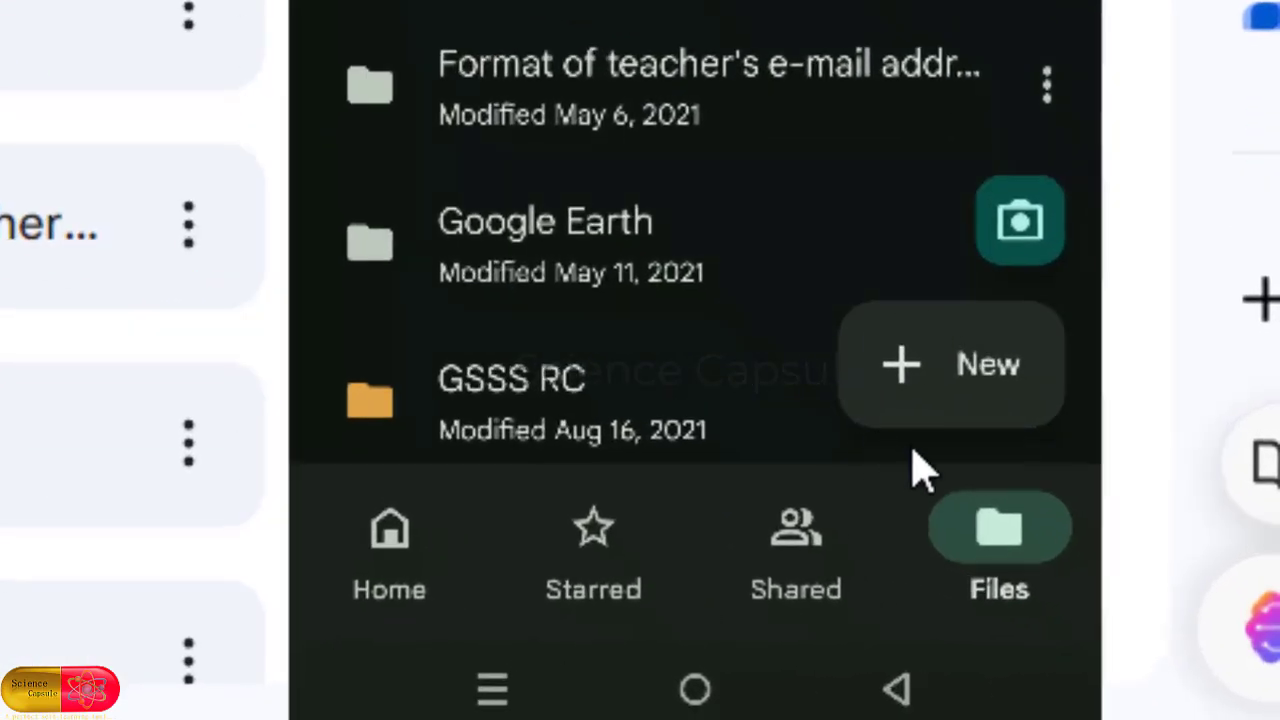
pyautogui.click(970, 375)
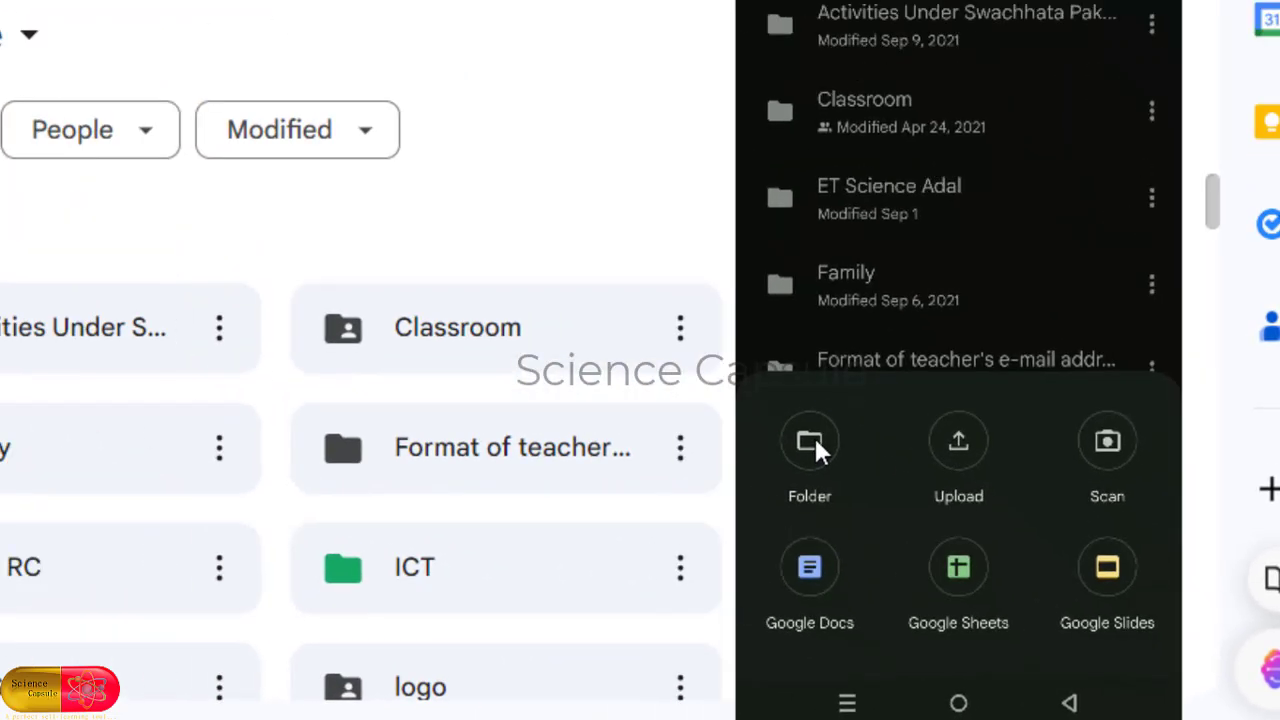
pyautogui.click(428, 215)
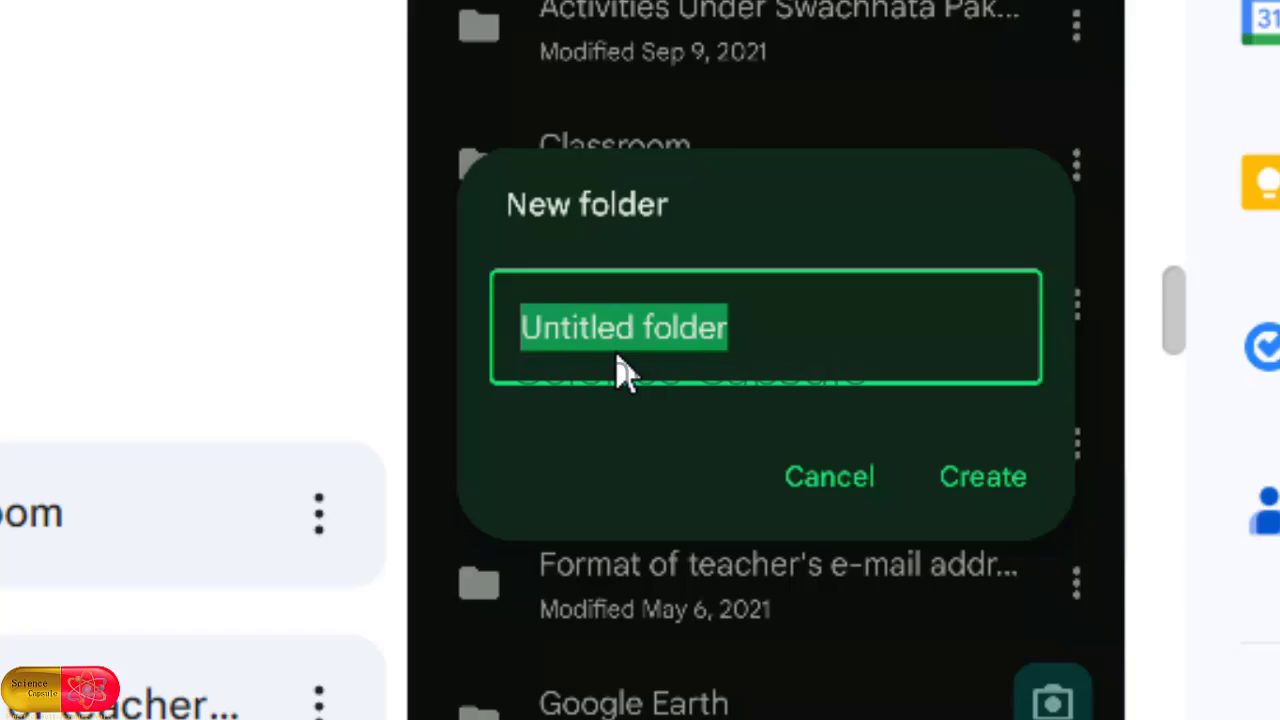
pyautogui.write('Educatio')
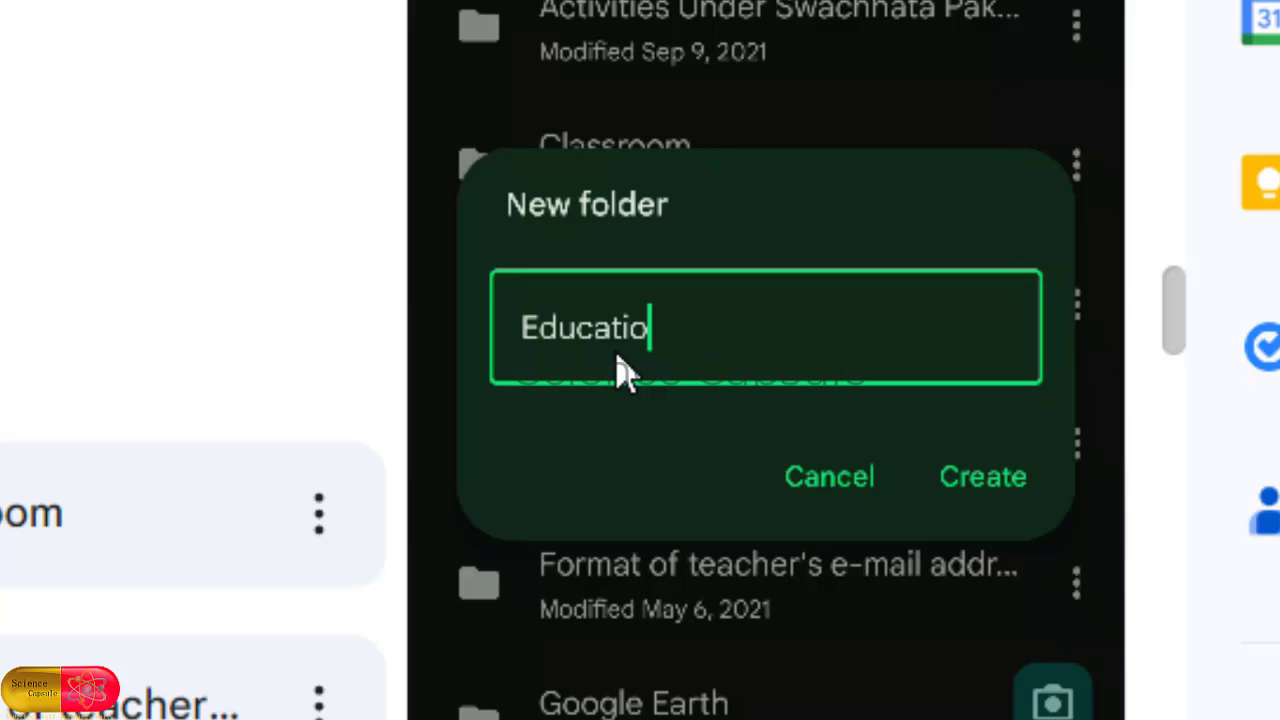
pyautogui.press('BackSpace')
pyautogui.press('BackSpace')
pyautogui.press('BackSpace')
pyautogui.press('BackSpace')
pyautogui.press('BackSpace')
pyautogui.press('BackSpace')
pyautogui.press('BackSpace')
pyautogui.press('BackSpace')
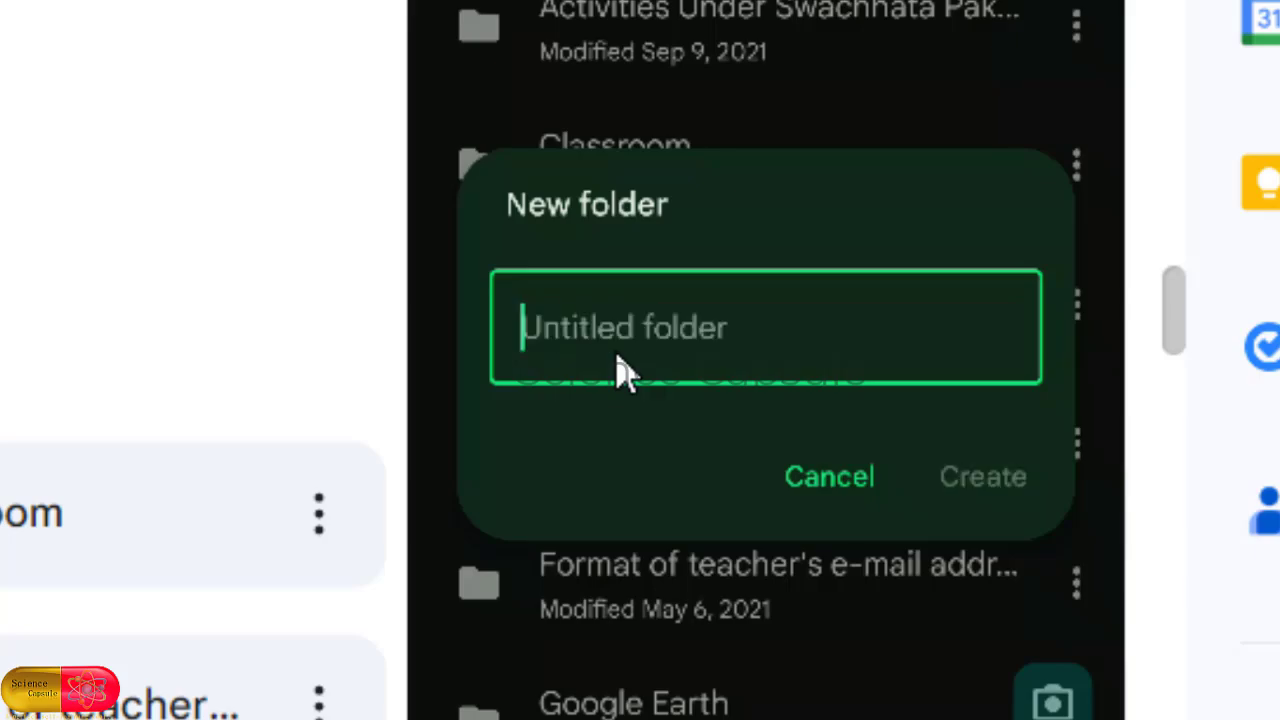
# Name the new folder ET Sciecne Arasan and create it
pyautogui.write('ET')
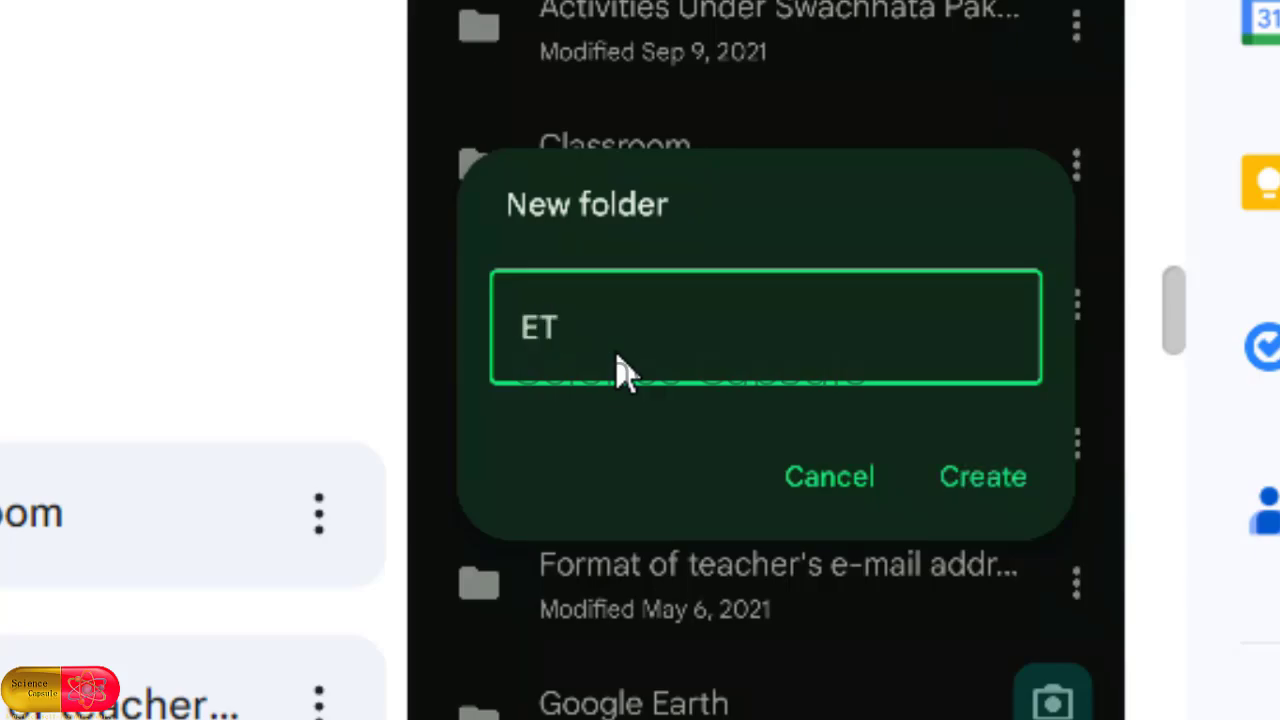
pyautogui.write(' Sciecne')
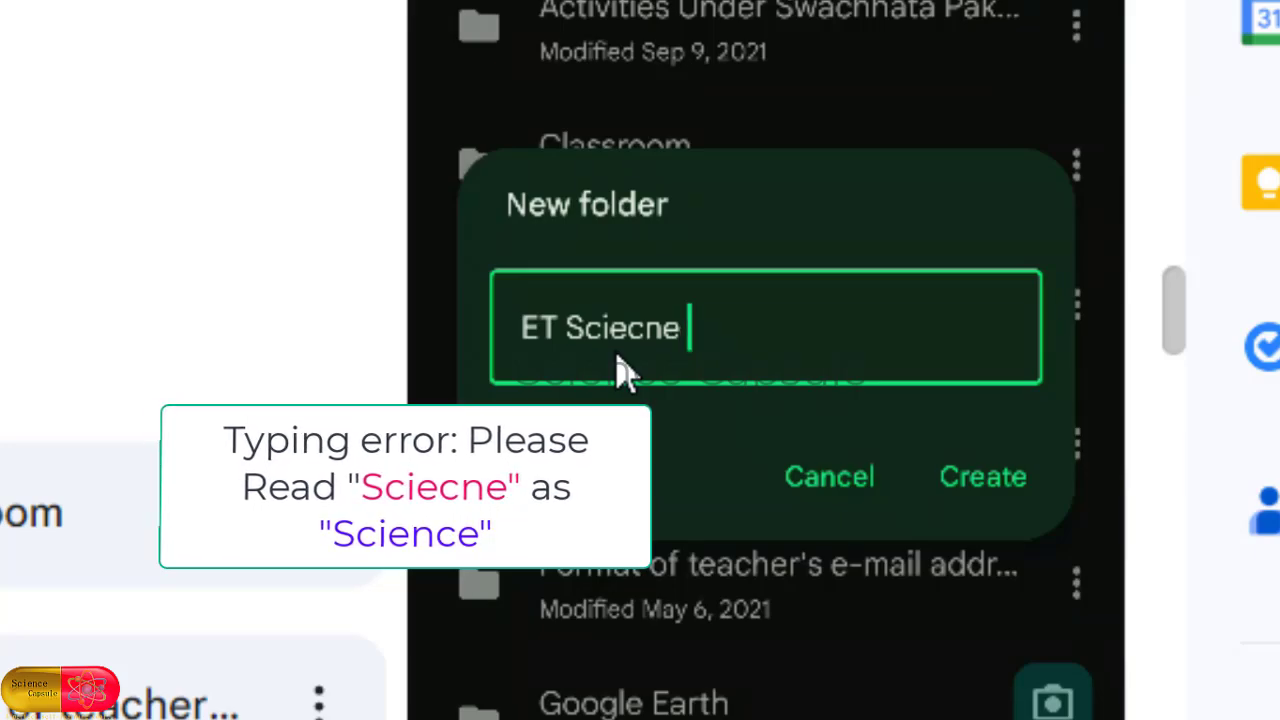
pyautogui.write('Arasan')
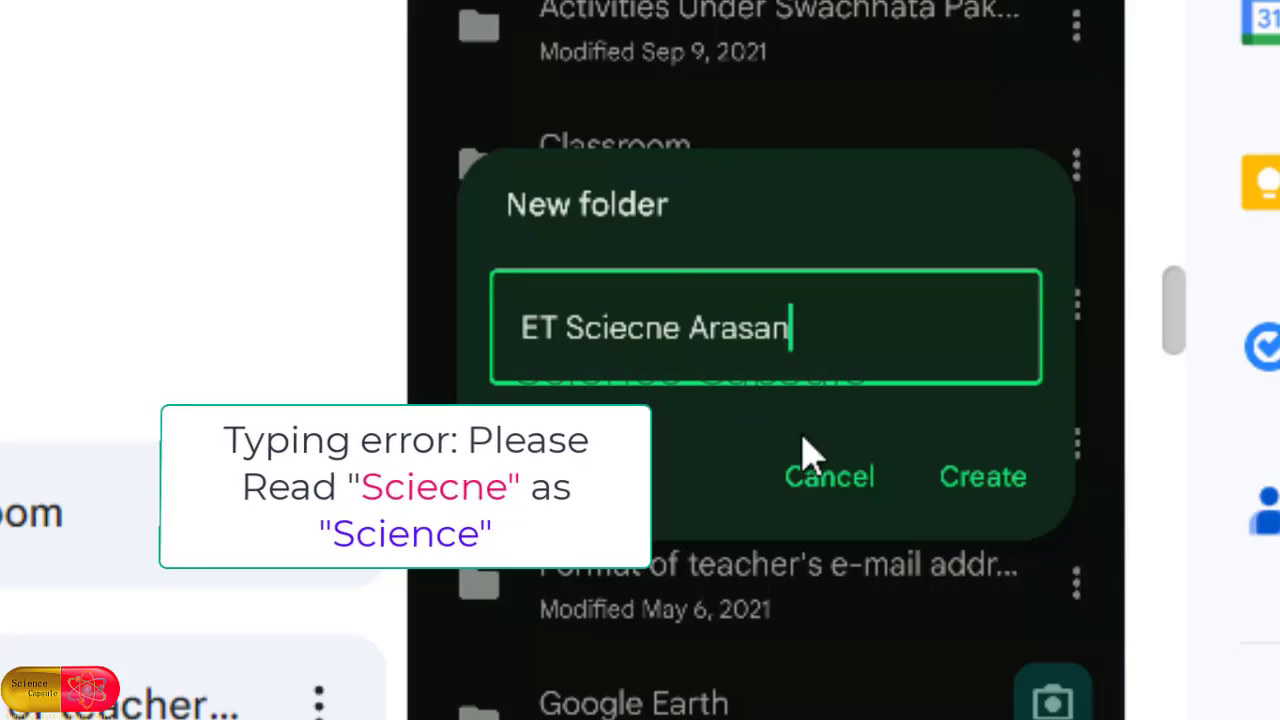
pyautogui.click(1000, 495)
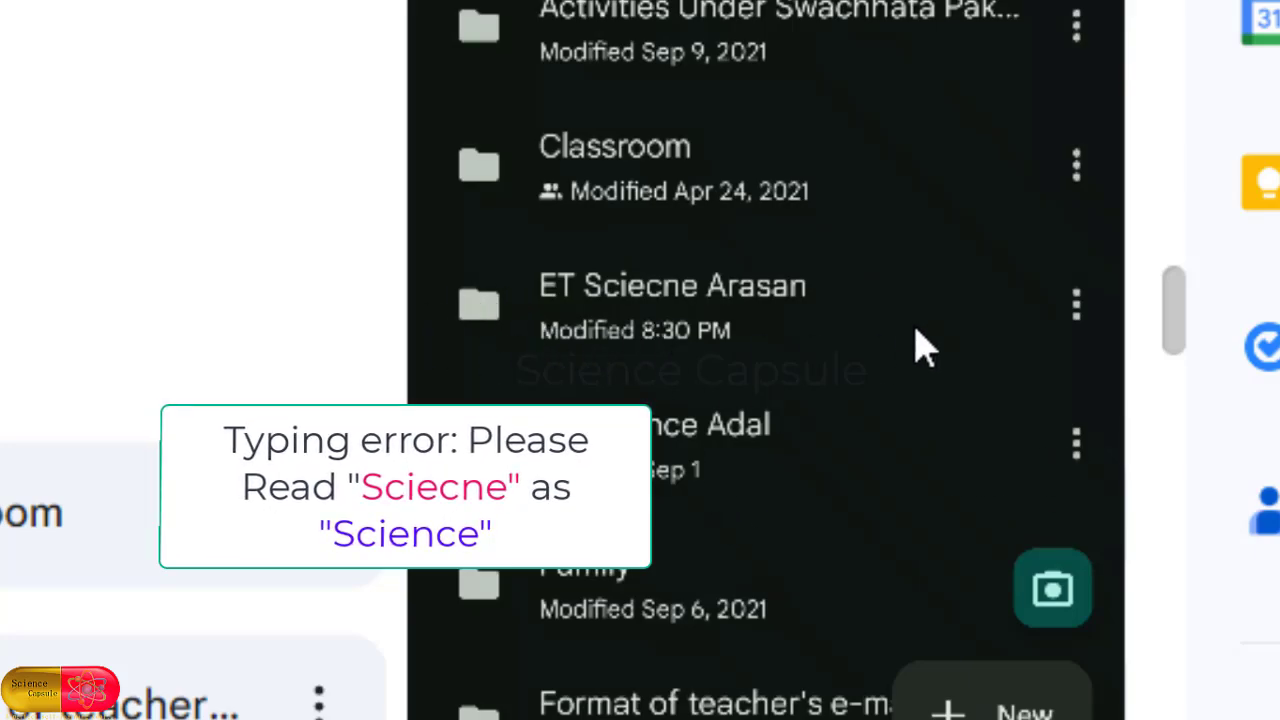
# Check the ET Sciecne Arasan folder in the phone app and compare it with the folder list in the browser's My Drive
pyautogui.click(655, 310)
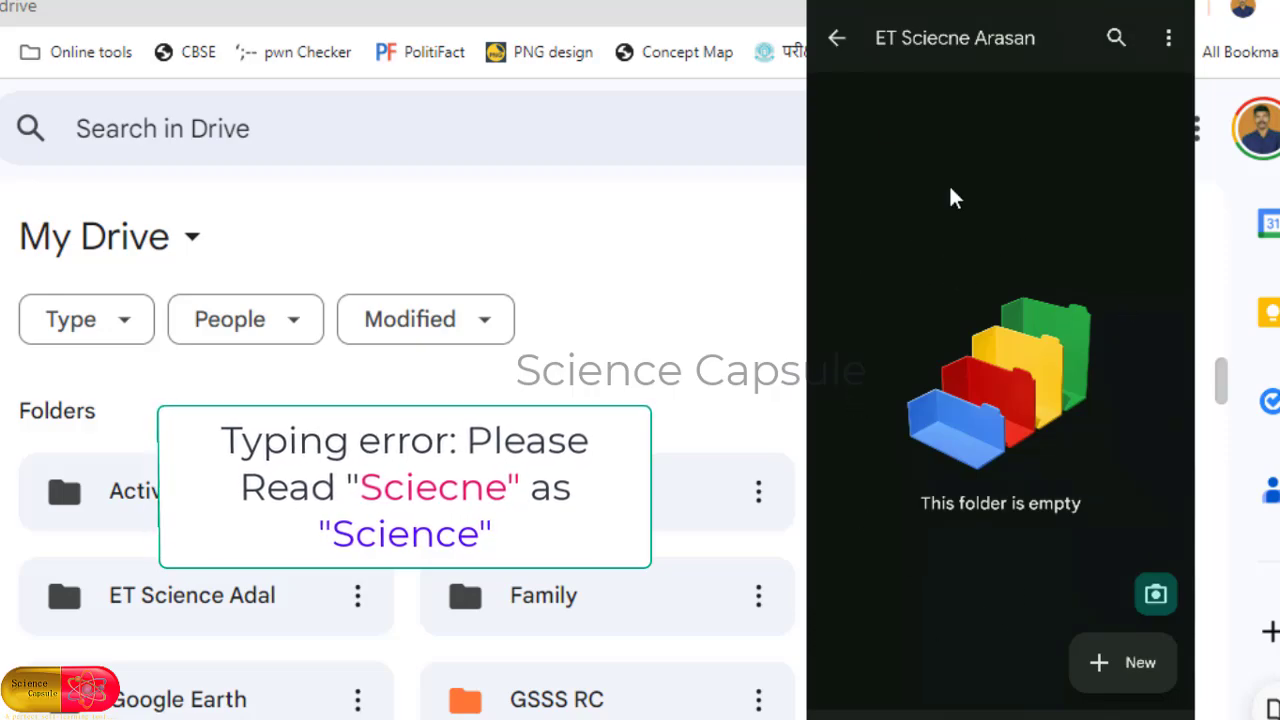
pyautogui.click(840, 42)
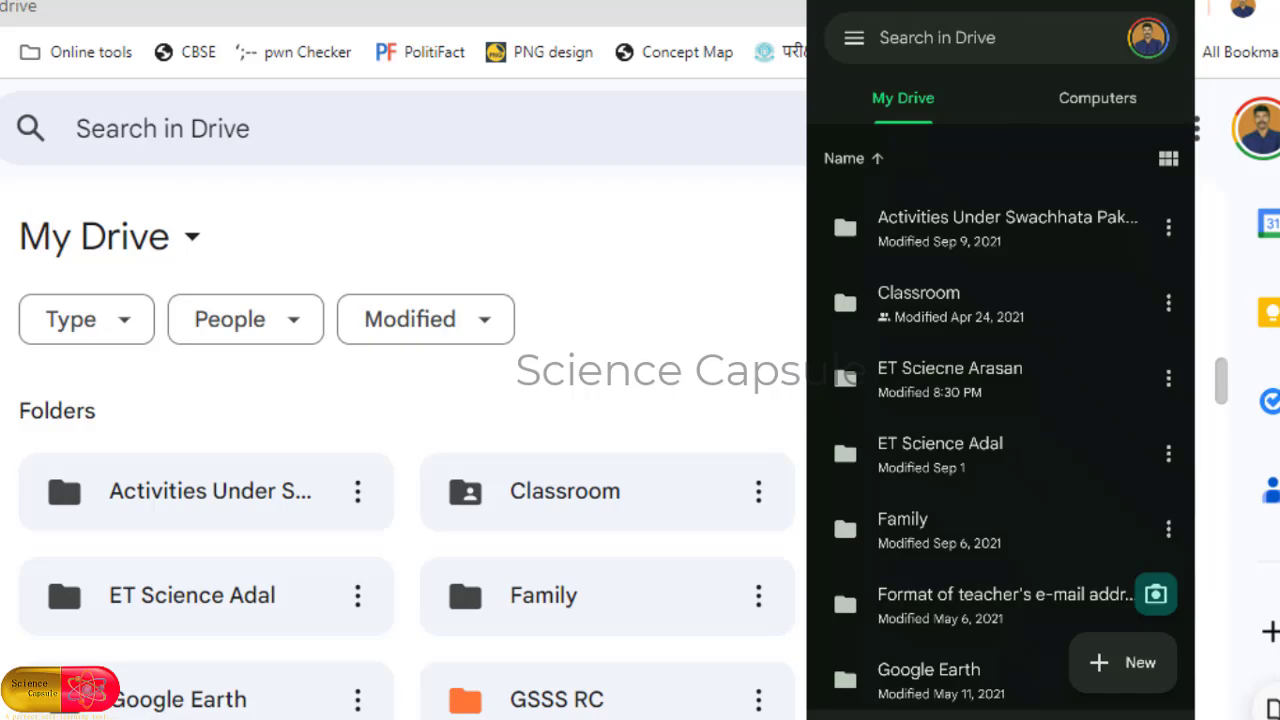
pyautogui.moveTo(958, 3); pyautogui.dragTo(271, 81)
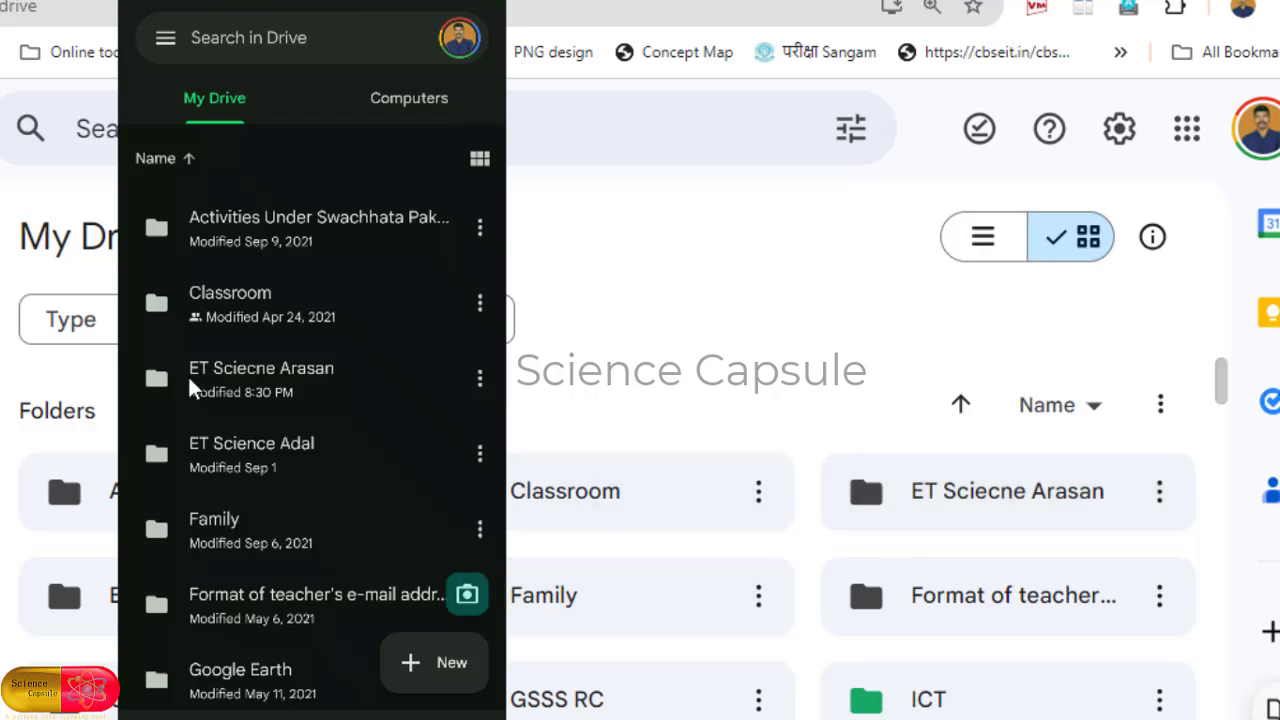
pyautogui.click(242, 380)
pyautogui.click(985, 508)
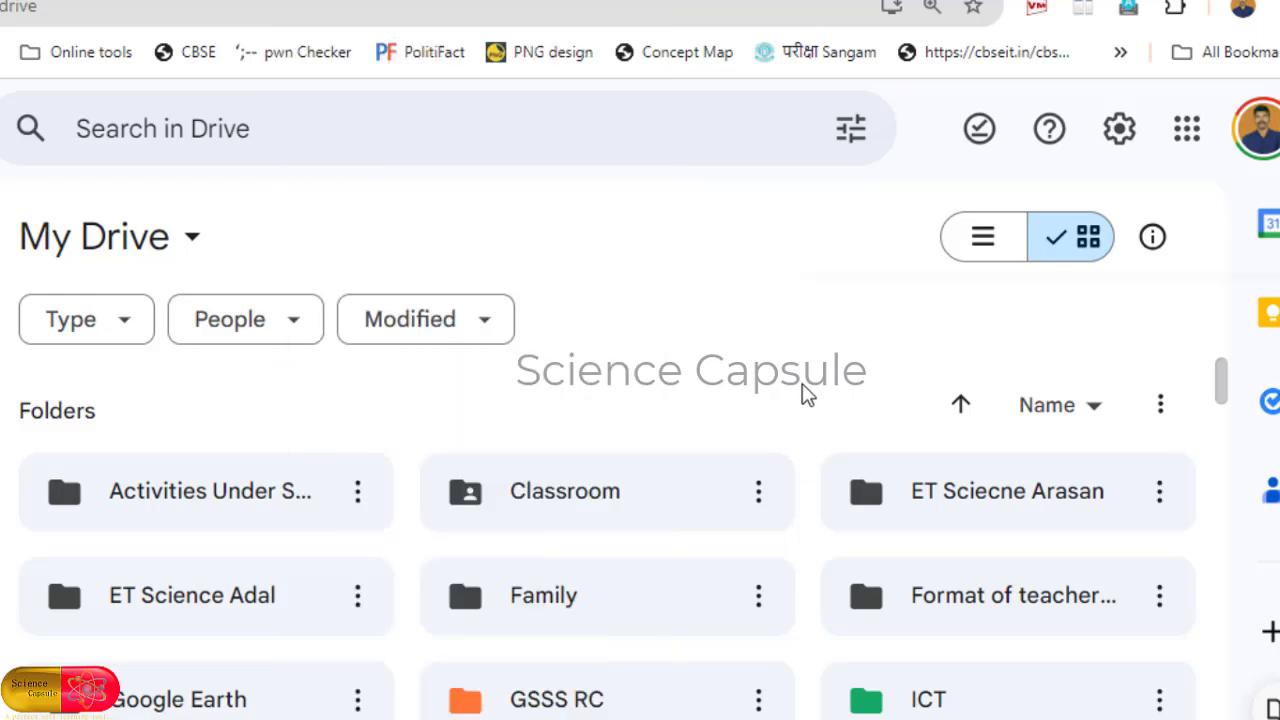
# Show the options for creating folders and files in the browser's My Drive without creating anything
pyautogui.rightClick(806, 392)
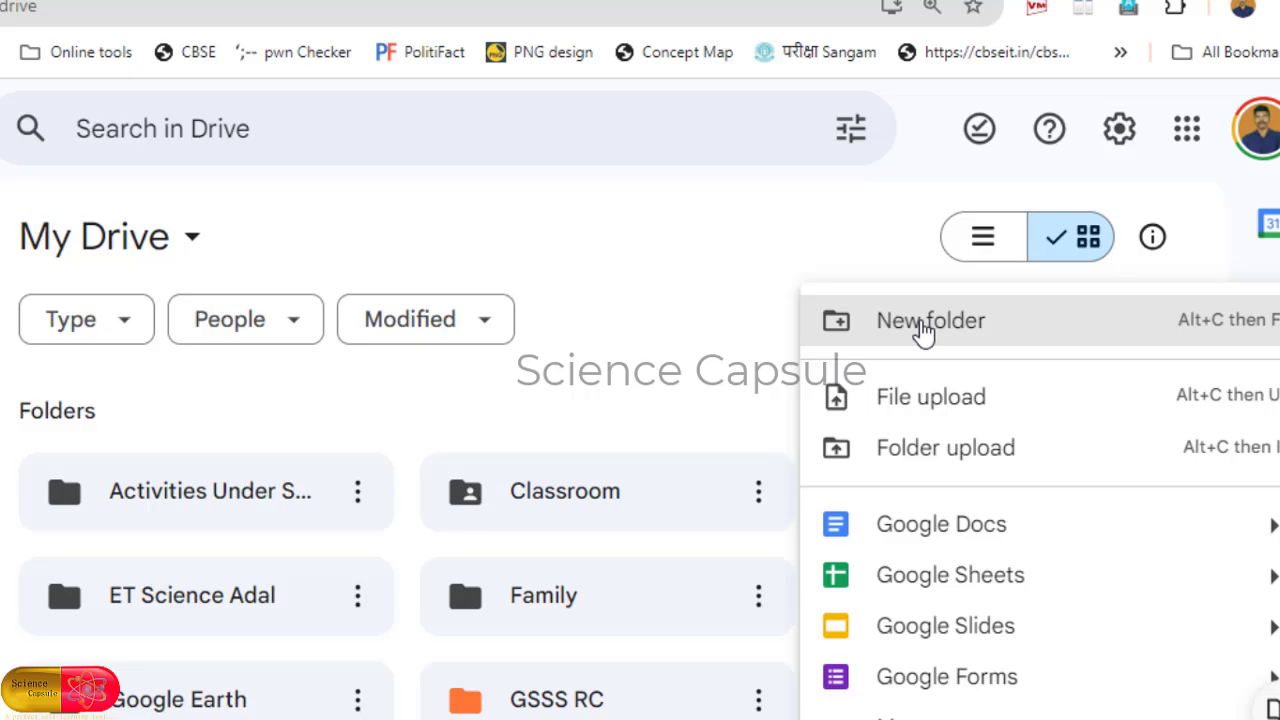
pyautogui.click(922, 322)
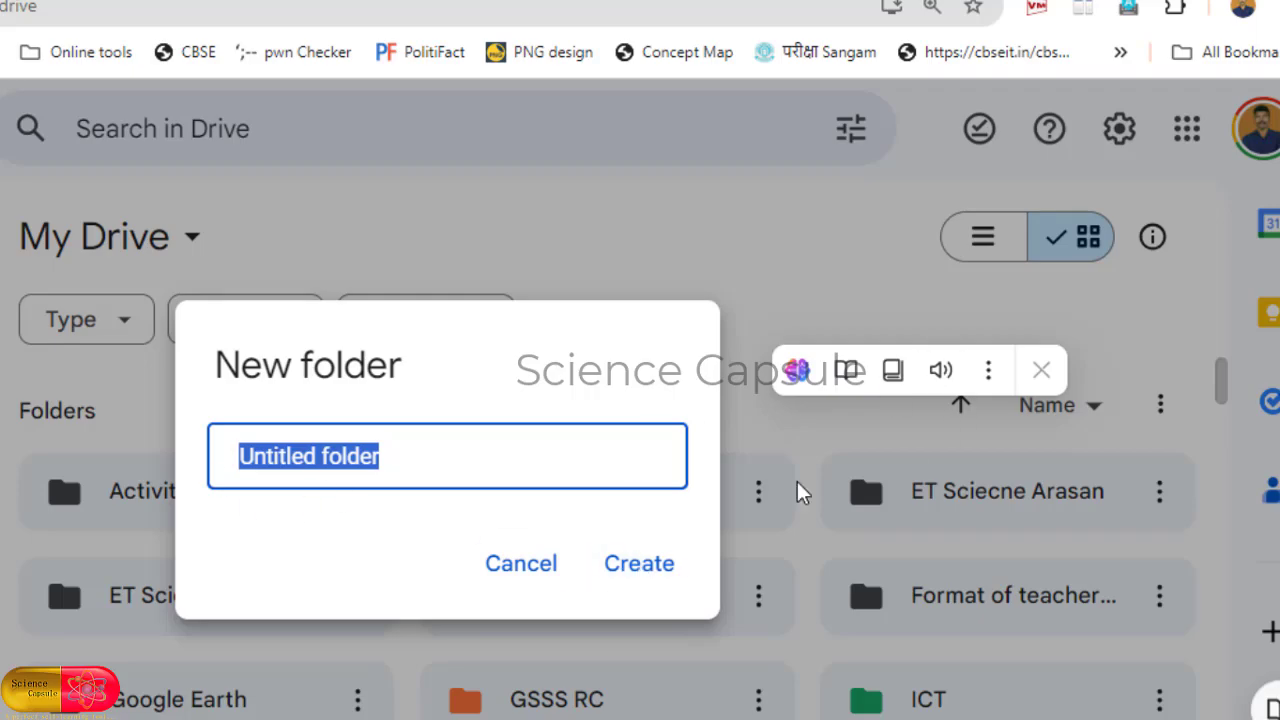
pyautogui.click(517, 567)
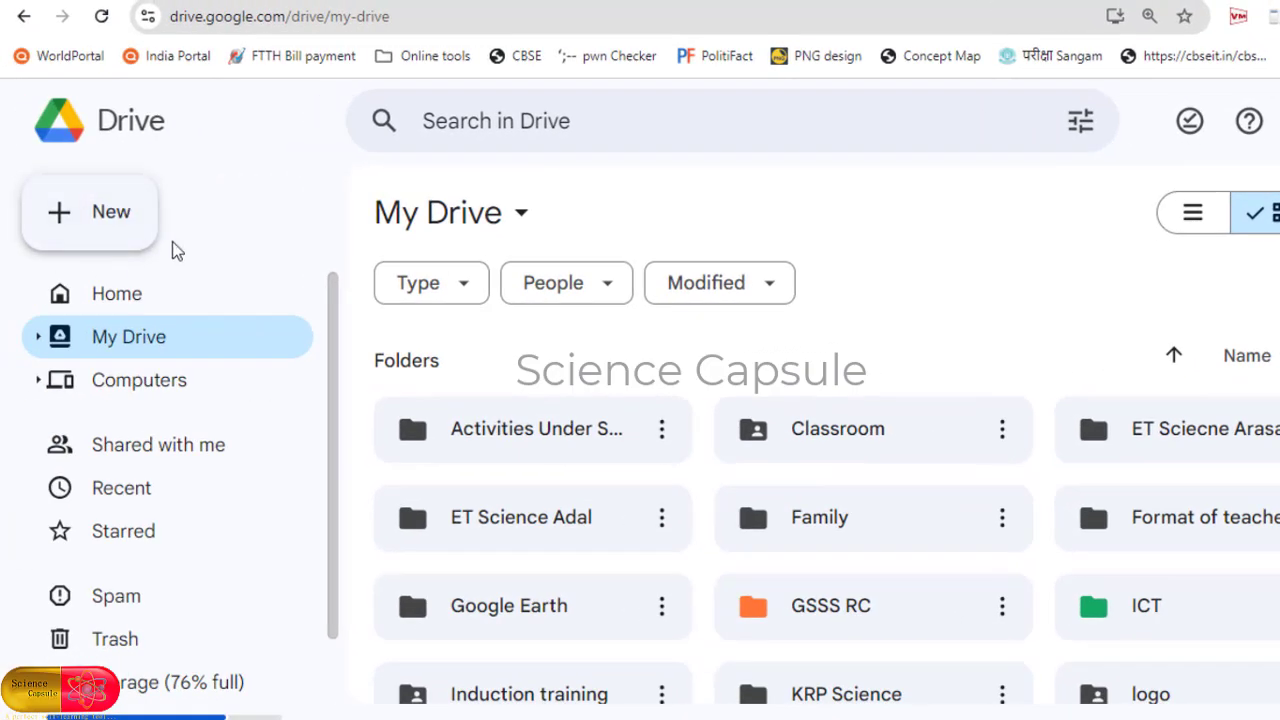
pyautogui.click(108, 220)
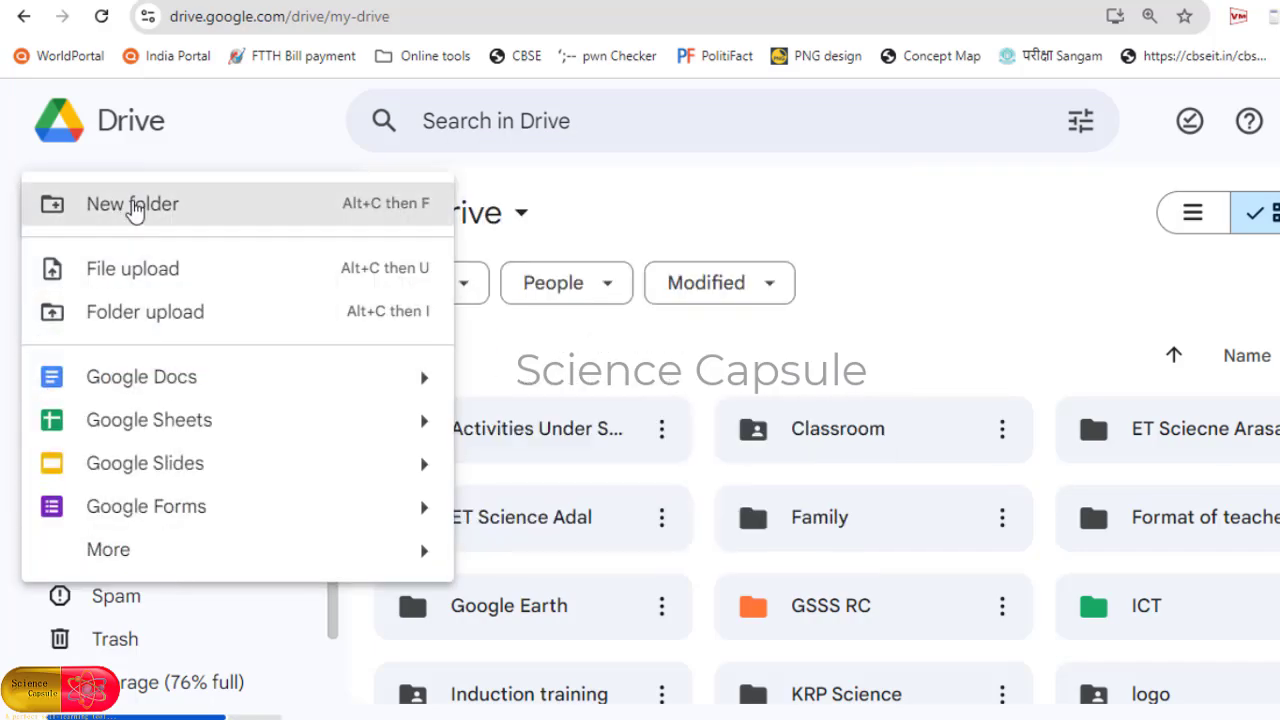
pyautogui.click(932, 352)
pyautogui.rightClick(930, 350)
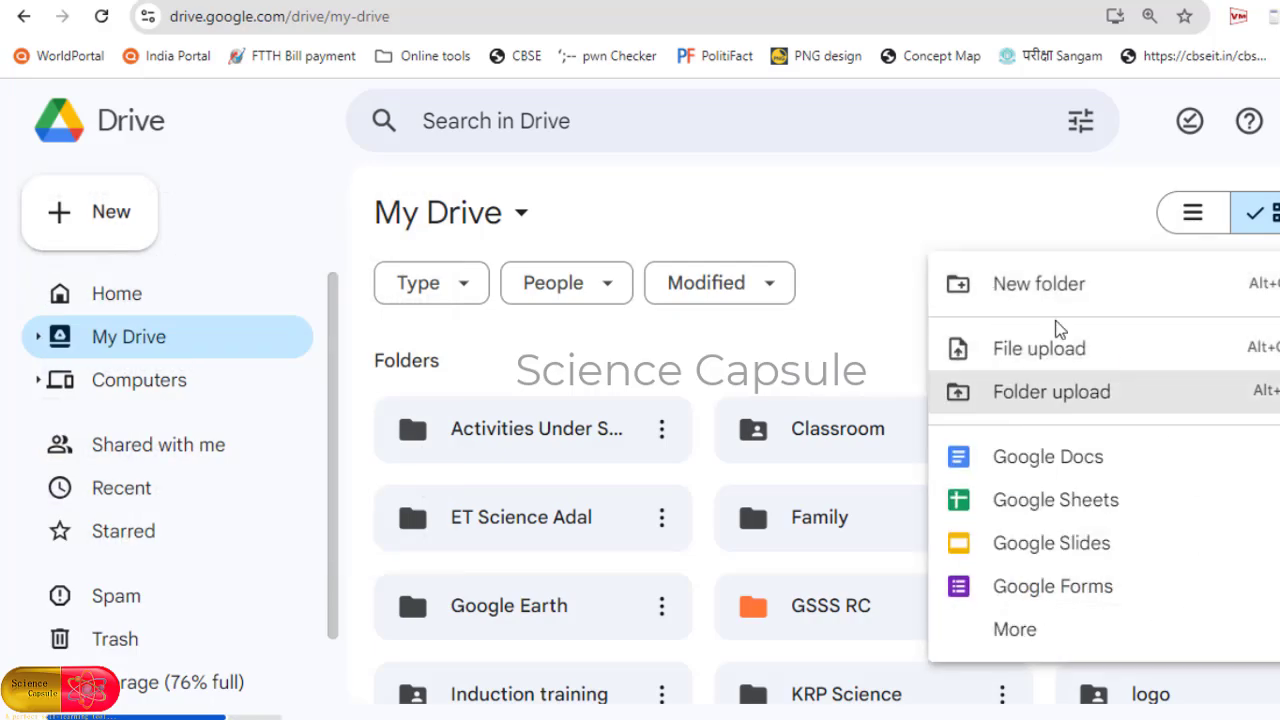
pyautogui.click(851, 354)
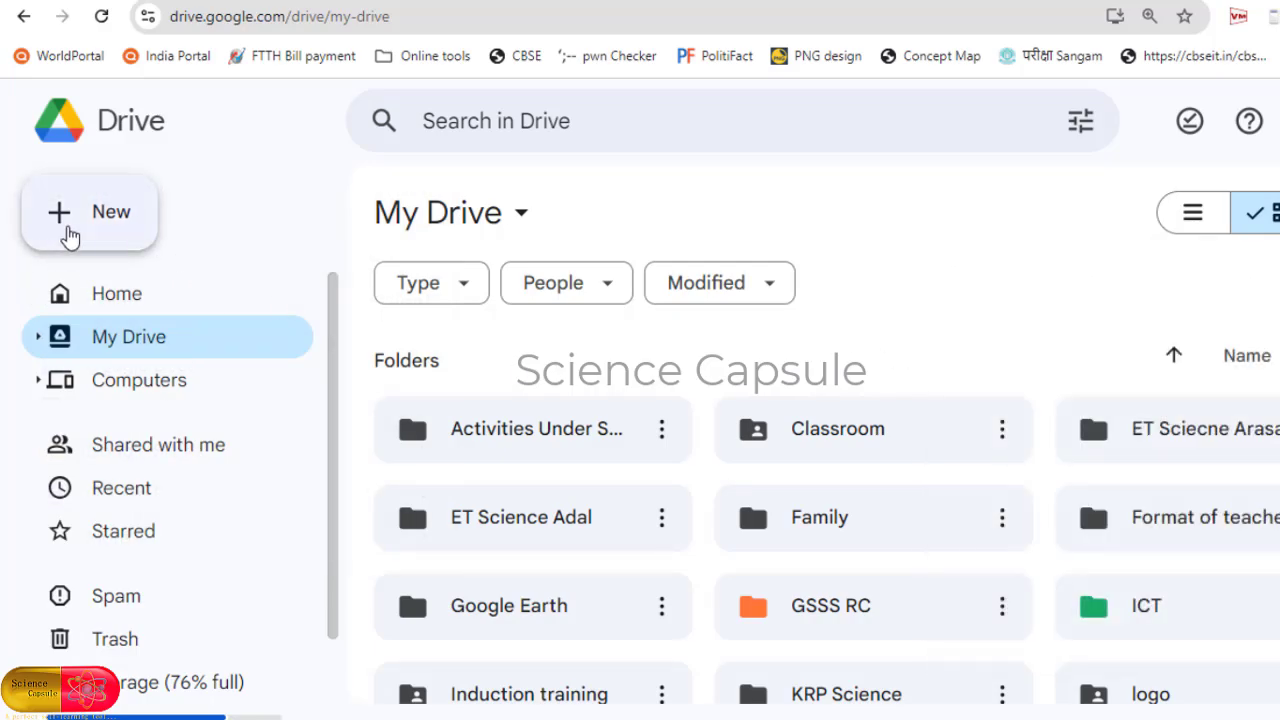
pyautogui.click(76, 212)
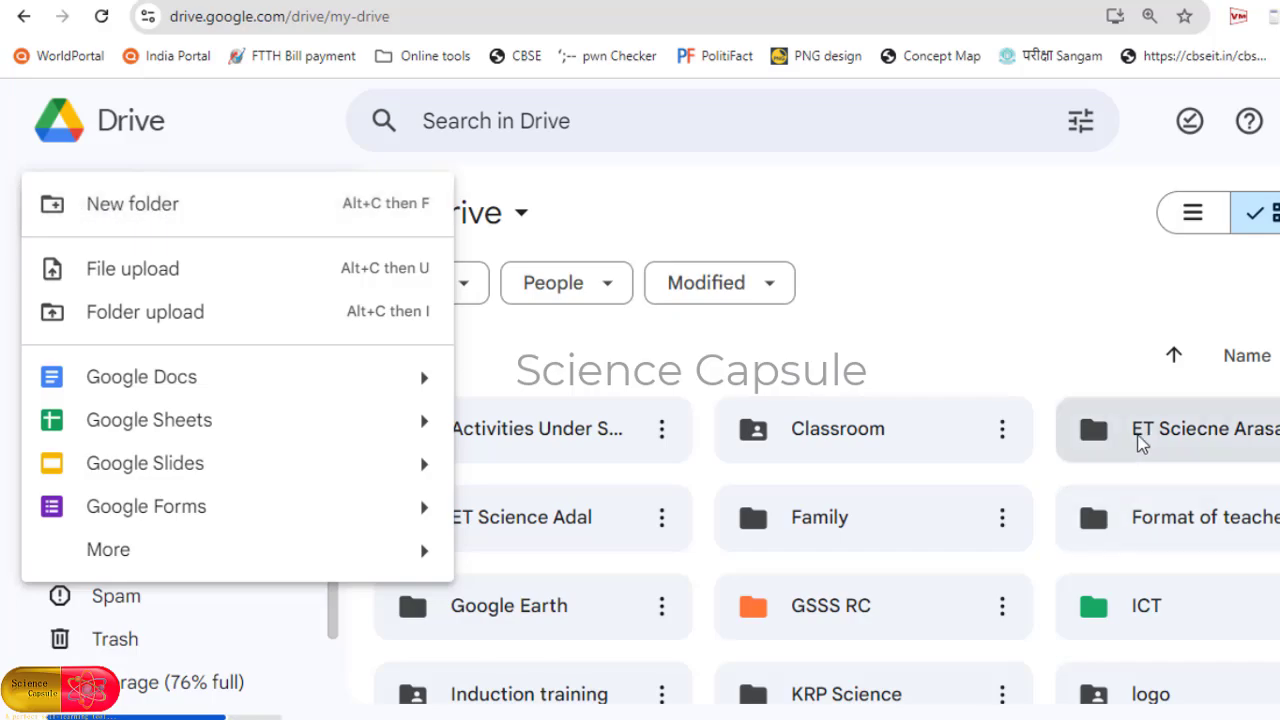
pyautogui.click(915, 331)
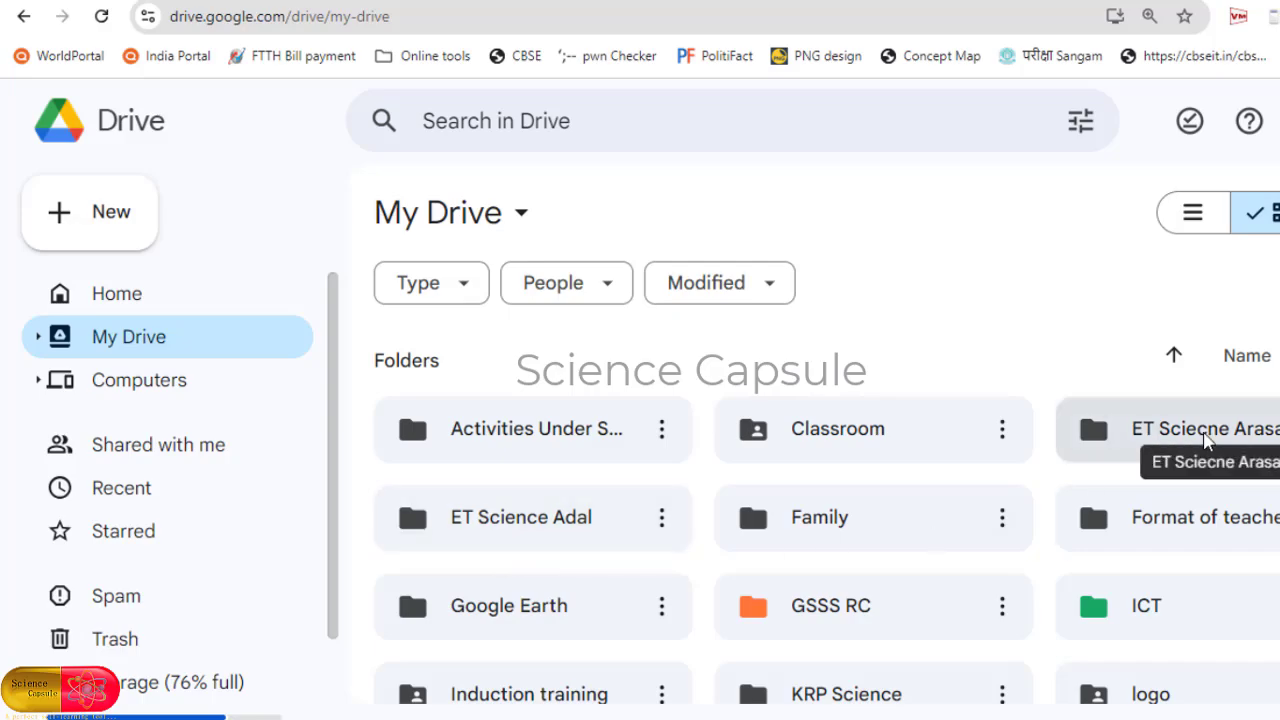
# Create a blank Google Sheets spreadsheet inside the ET Sciecne Arasan folder in the browser
pyautogui.doubleClick(1207, 440)
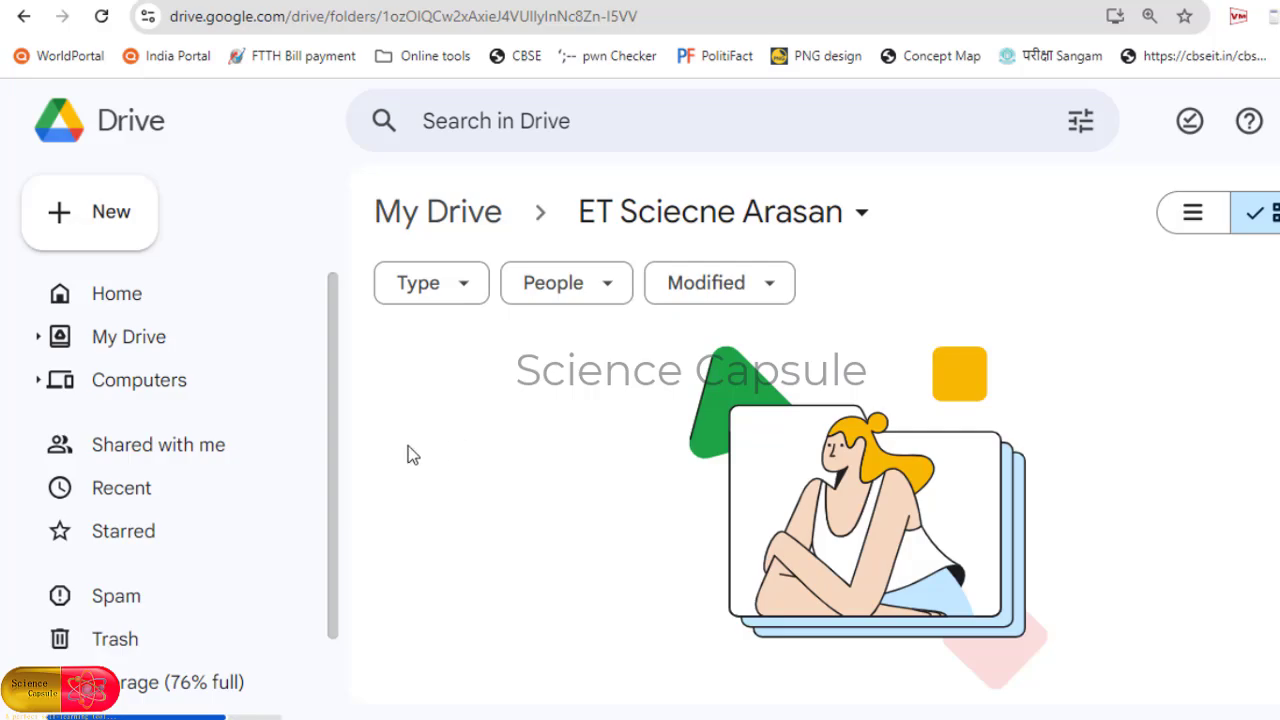
pyautogui.rightClick(472, 400)
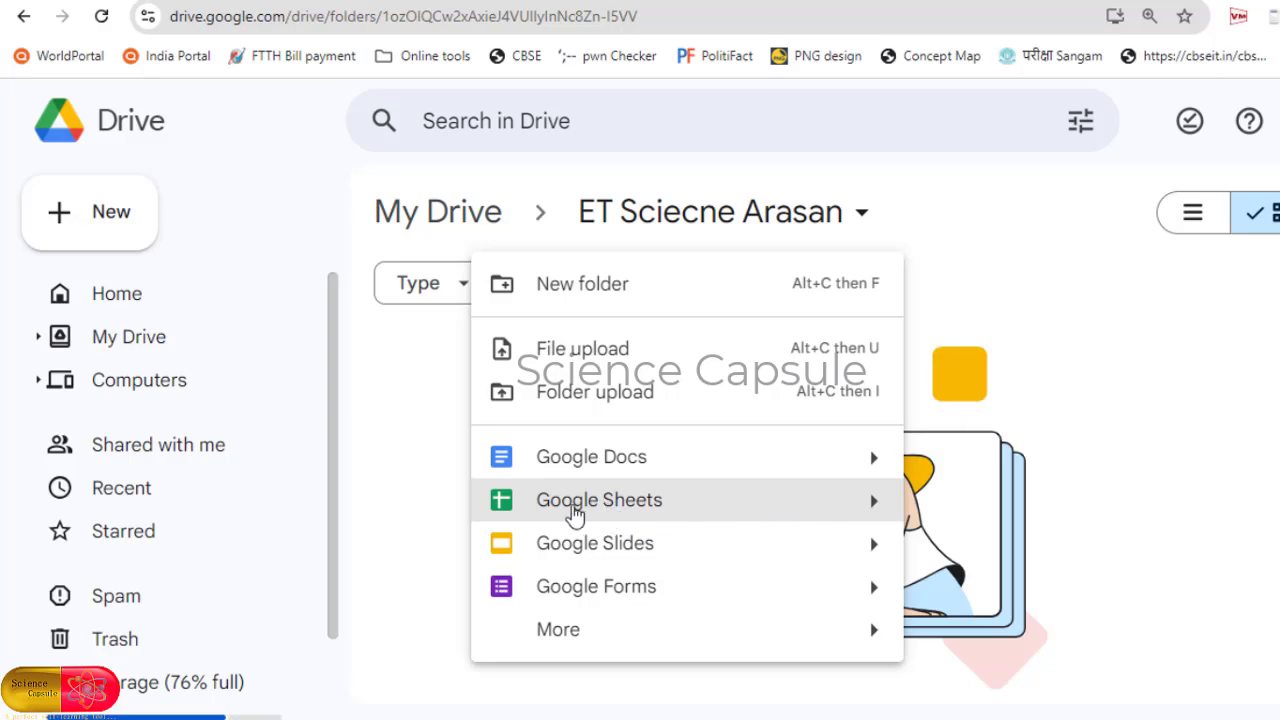
pyautogui.click(577, 505)
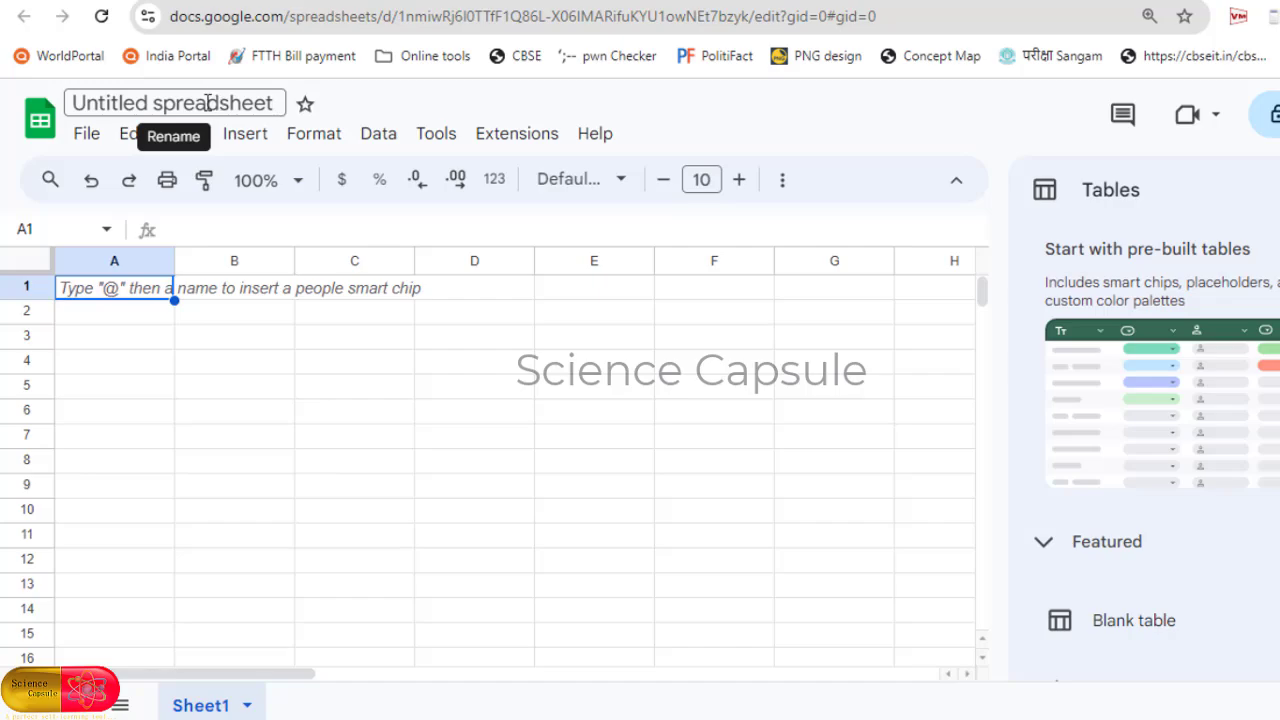
# Rename the untitled spreadsheet as Marks VI
pyautogui.click(207, 103)
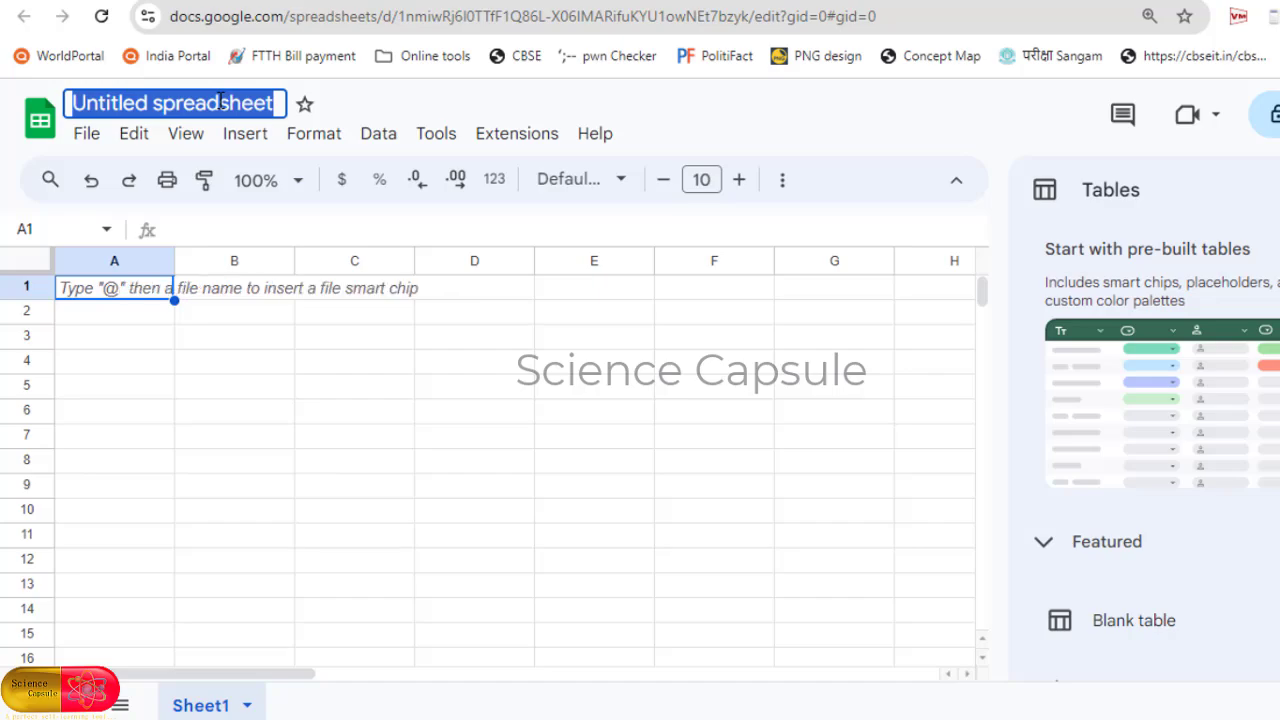
pyautogui.write('Marks')
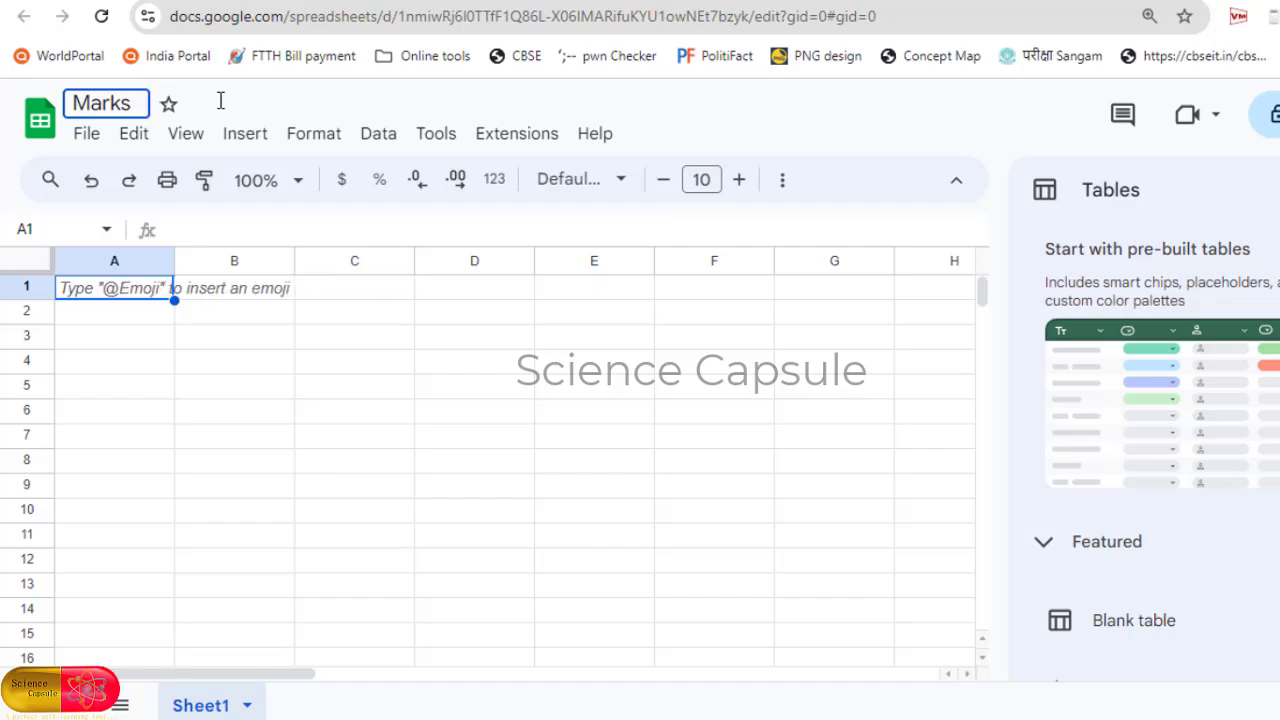
pyautogui.write(' Vi')
pyautogui.press('BackSpace')
pyautogui.write('I')
pyautogui.click(182, 388)
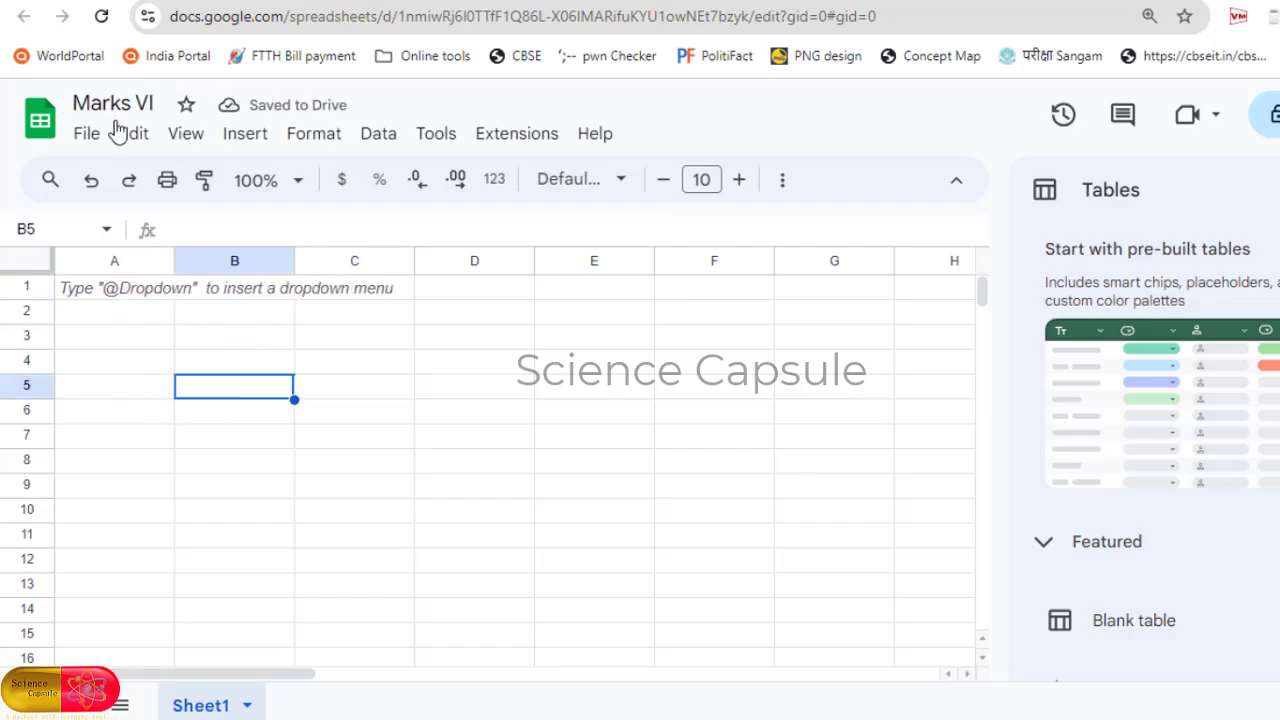
pyautogui.click(104, 293)
pyautogui.click(256, 294)
pyautogui.click(404, 294)
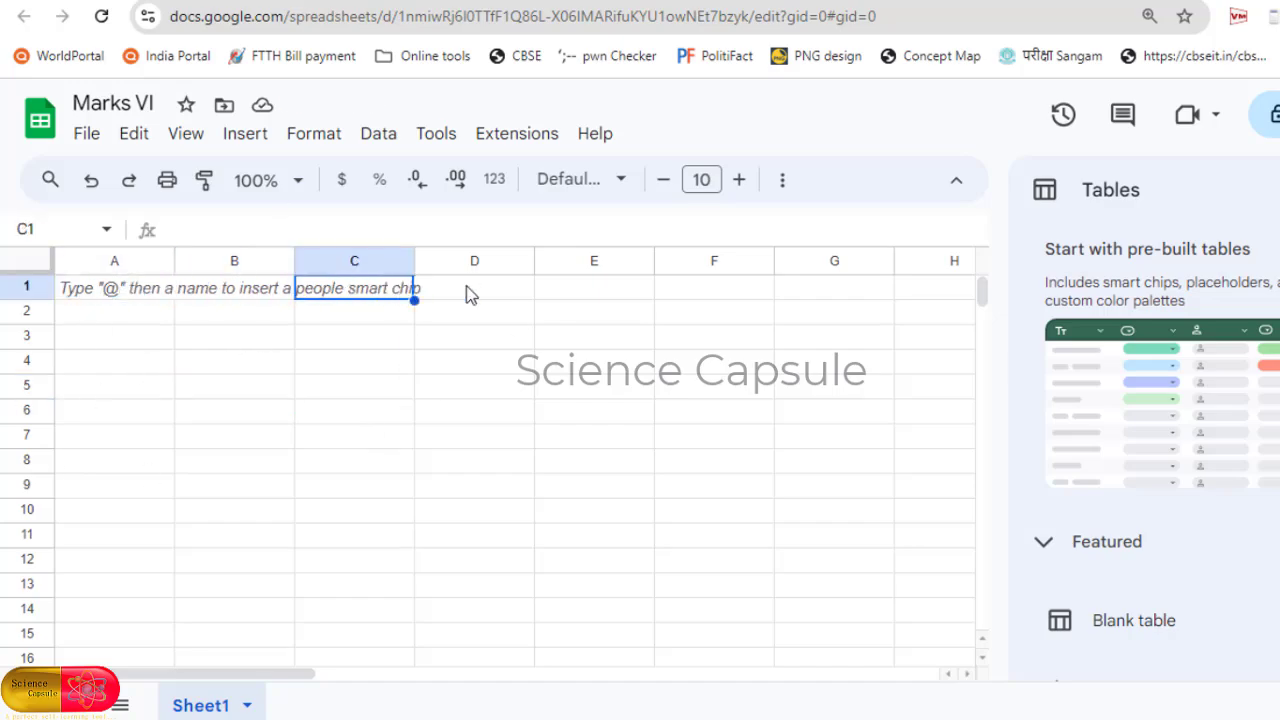
pyautogui.click(490, 294)
pyautogui.click(605, 292)
pyautogui.click(737, 291)
pyautogui.press('Down')
pyautogui.press('Down')
pyautogui.press('Down')
pyautogui.press('Down')
pyautogui.press('Down')
pyautogui.press('Down')
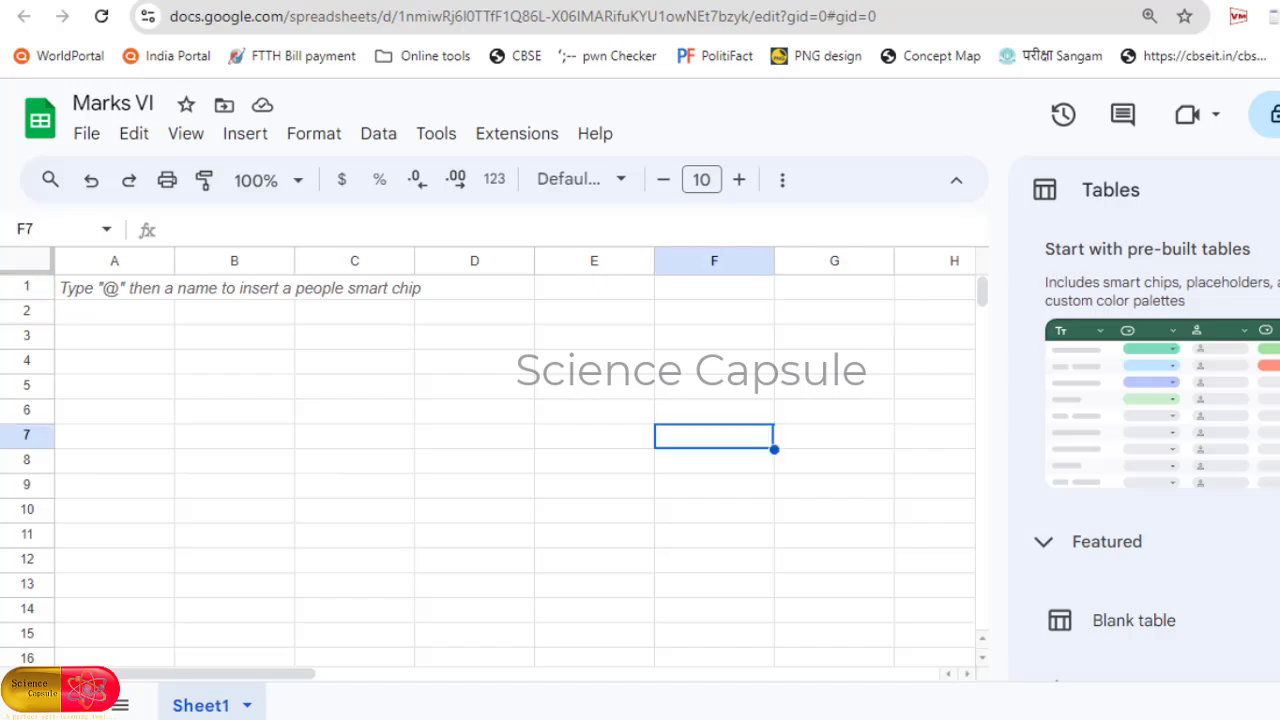
pyautogui.click(26, 360)
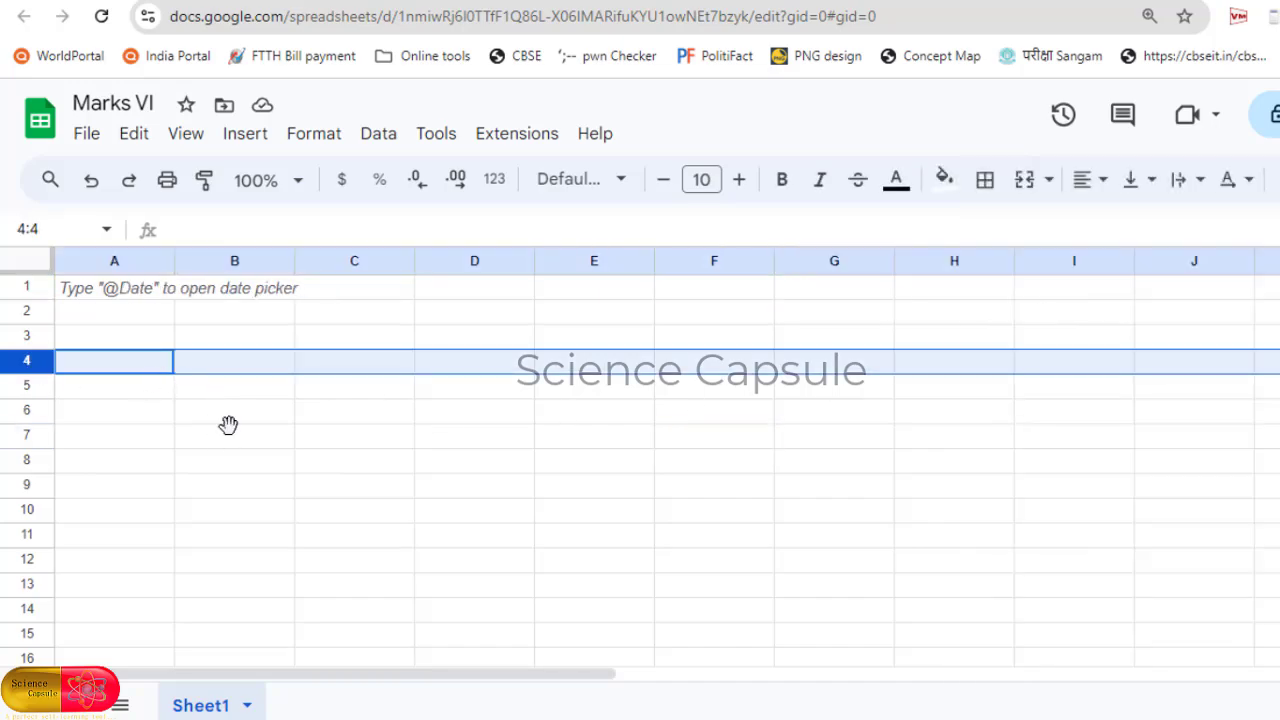
pyautogui.click(195, 318)
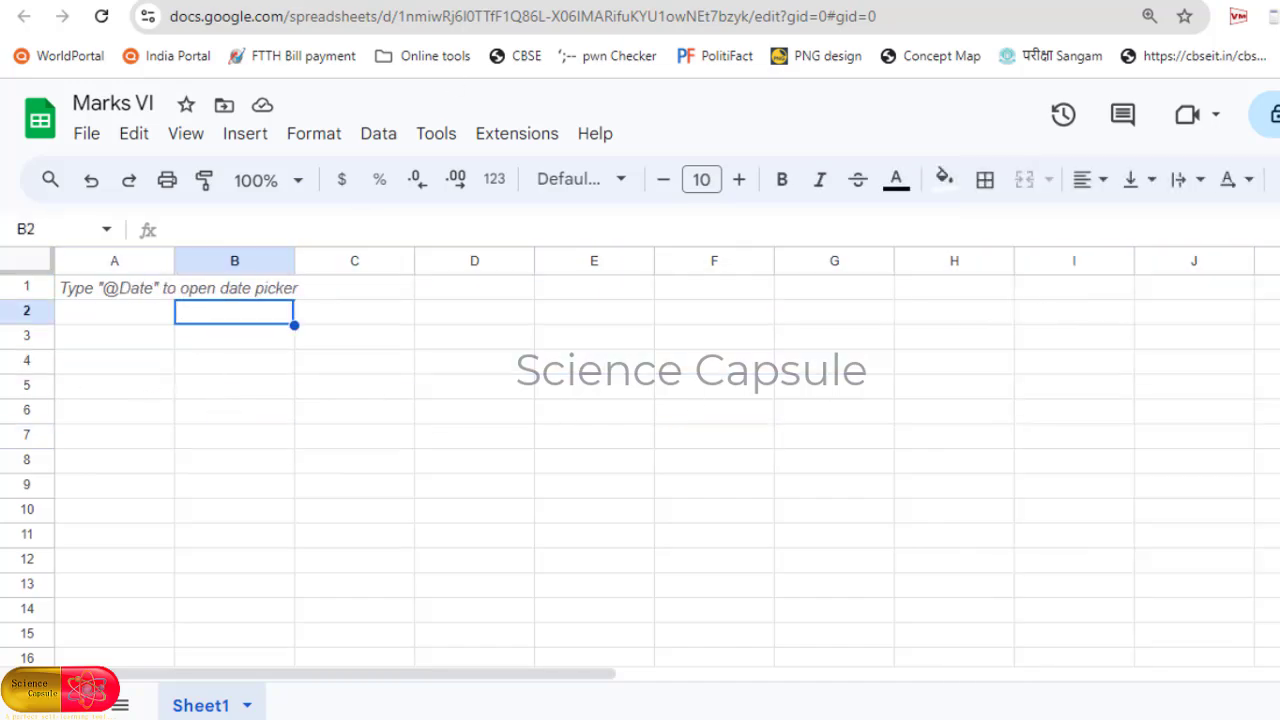
# Switch to the phone's Drive app and open the Marks VI spreadsheet from the ET Sciecne Arasan folder
pyautogui.click(220, 0)
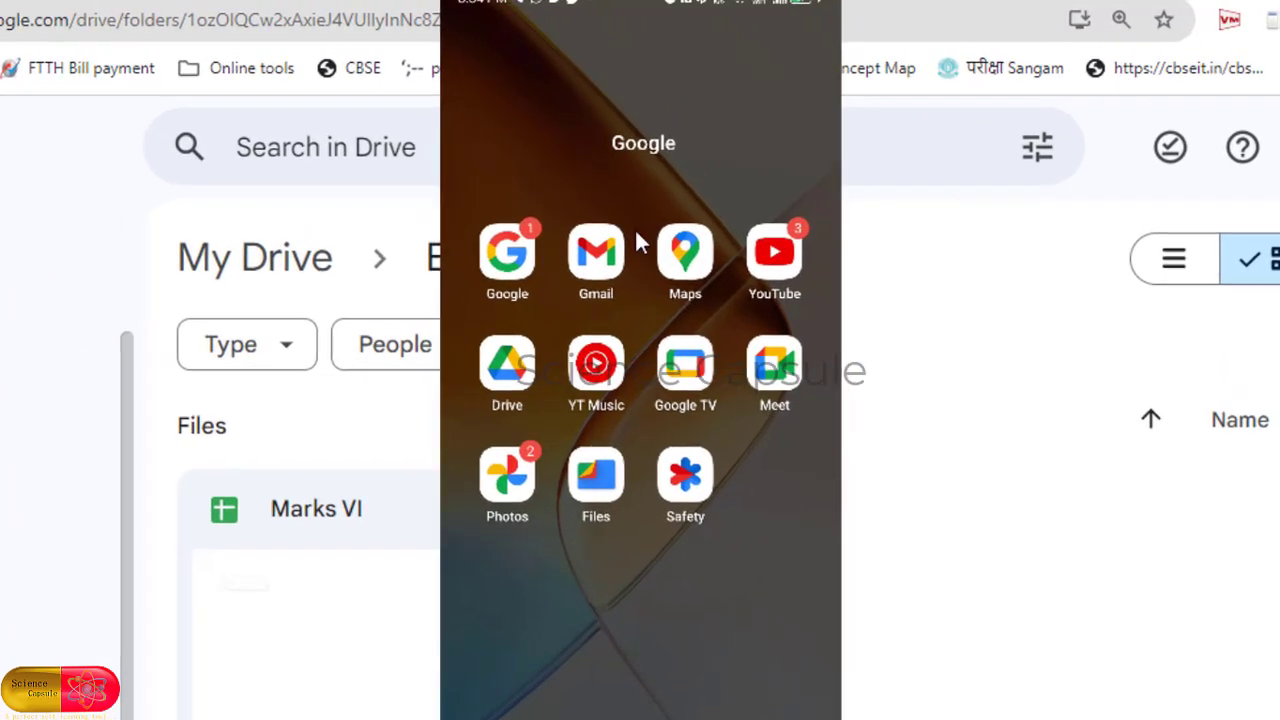
pyautogui.click(516, 385)
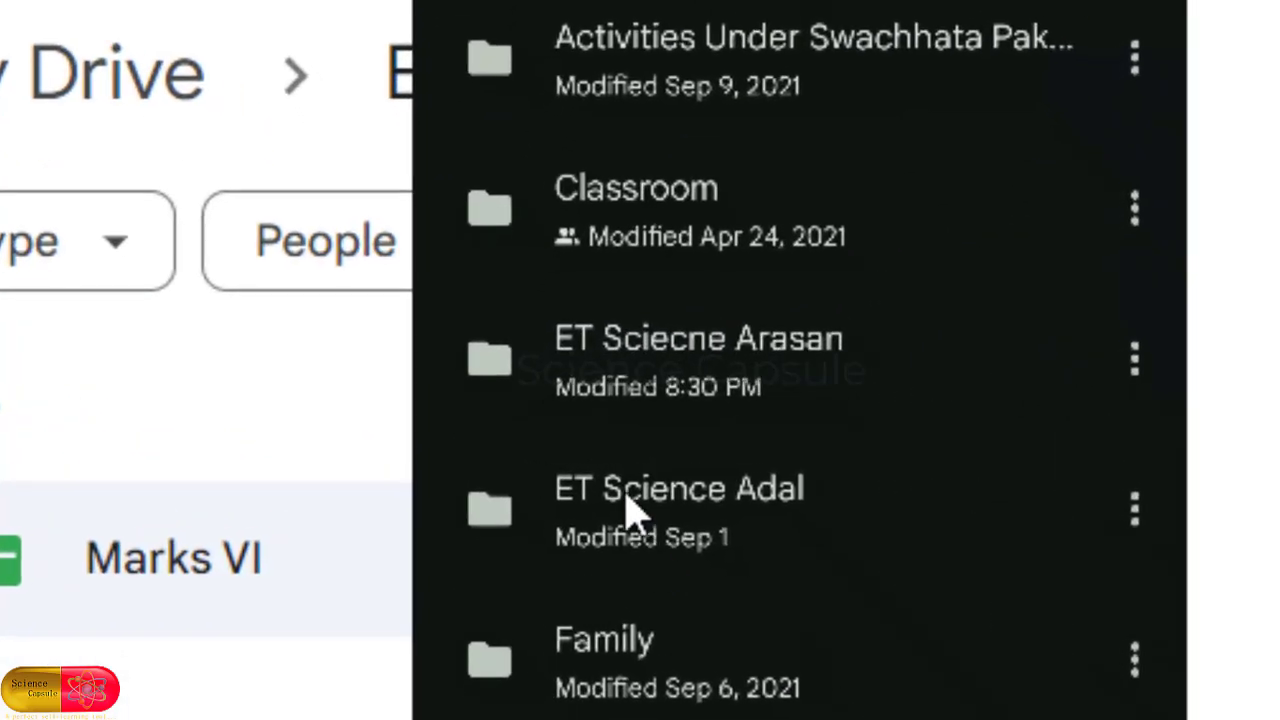
pyautogui.click(651, 380)
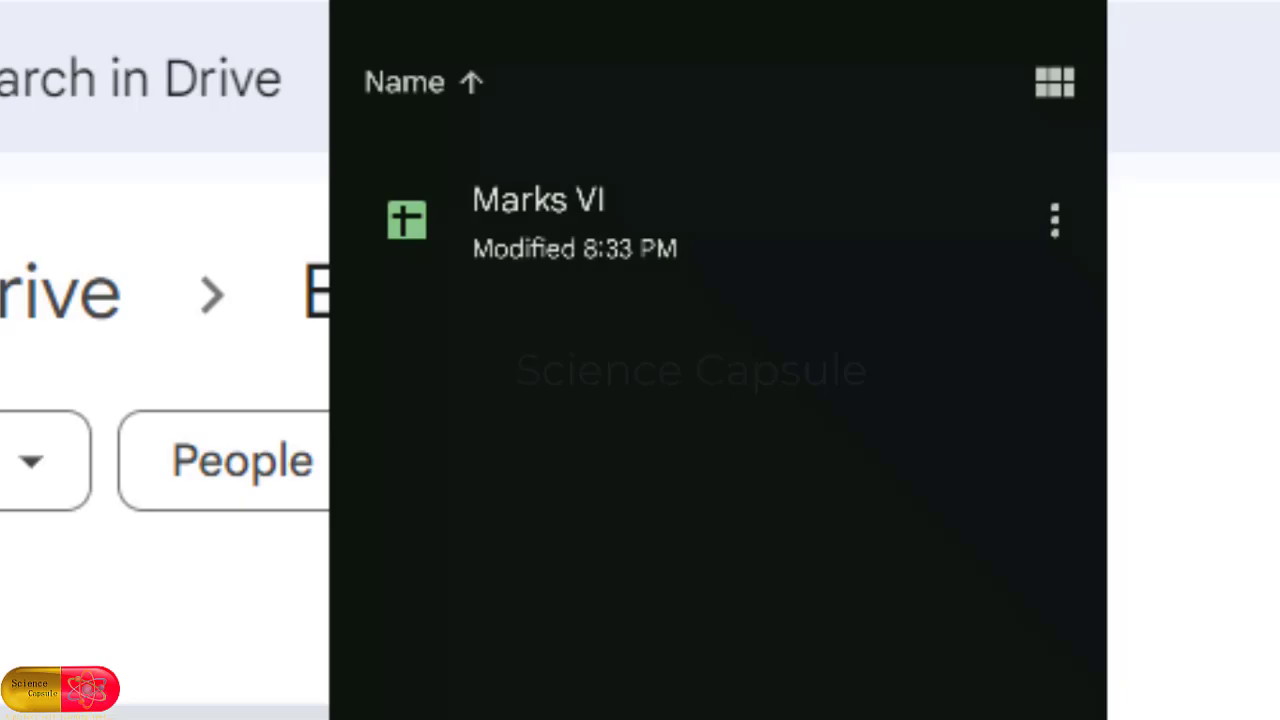
pyautogui.click(592, 222)
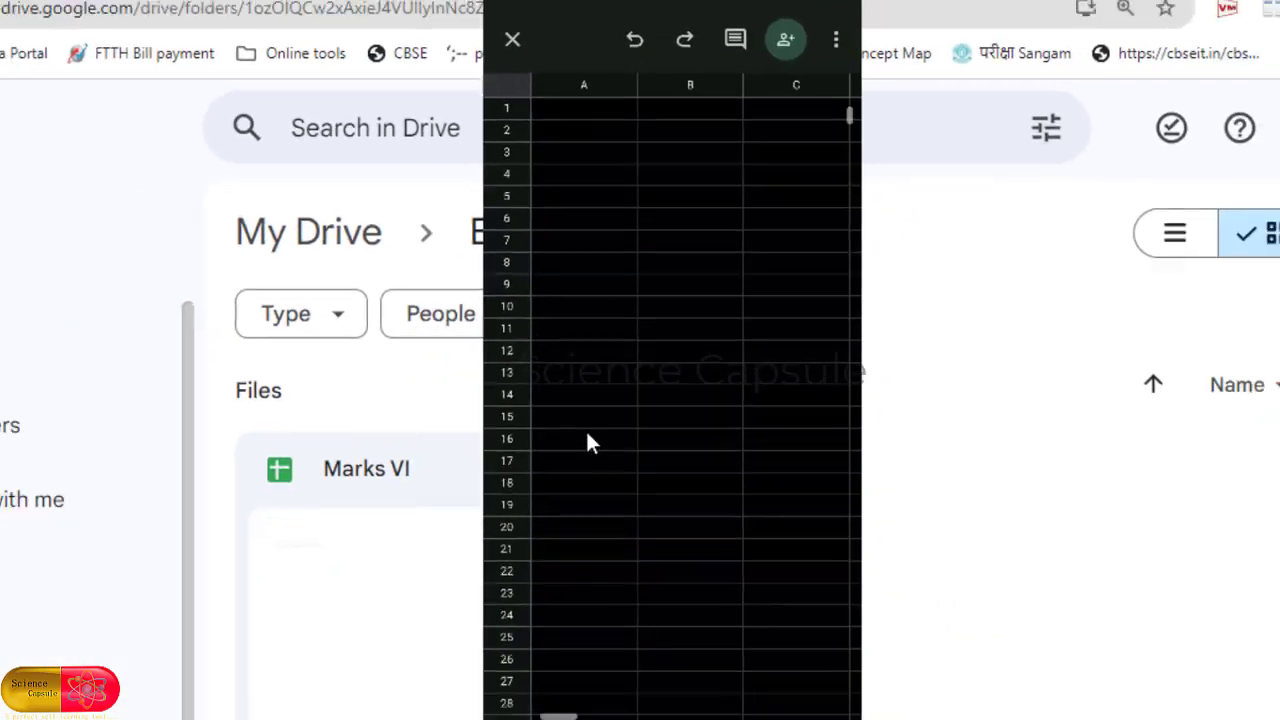
# Enter Name in cell A1 of the Marks VI spreadsheet on the phone, save the edit and close the file
pyautogui.scroll(-5, 602, 309)
pyautogui.scroll(5, 602, 309)
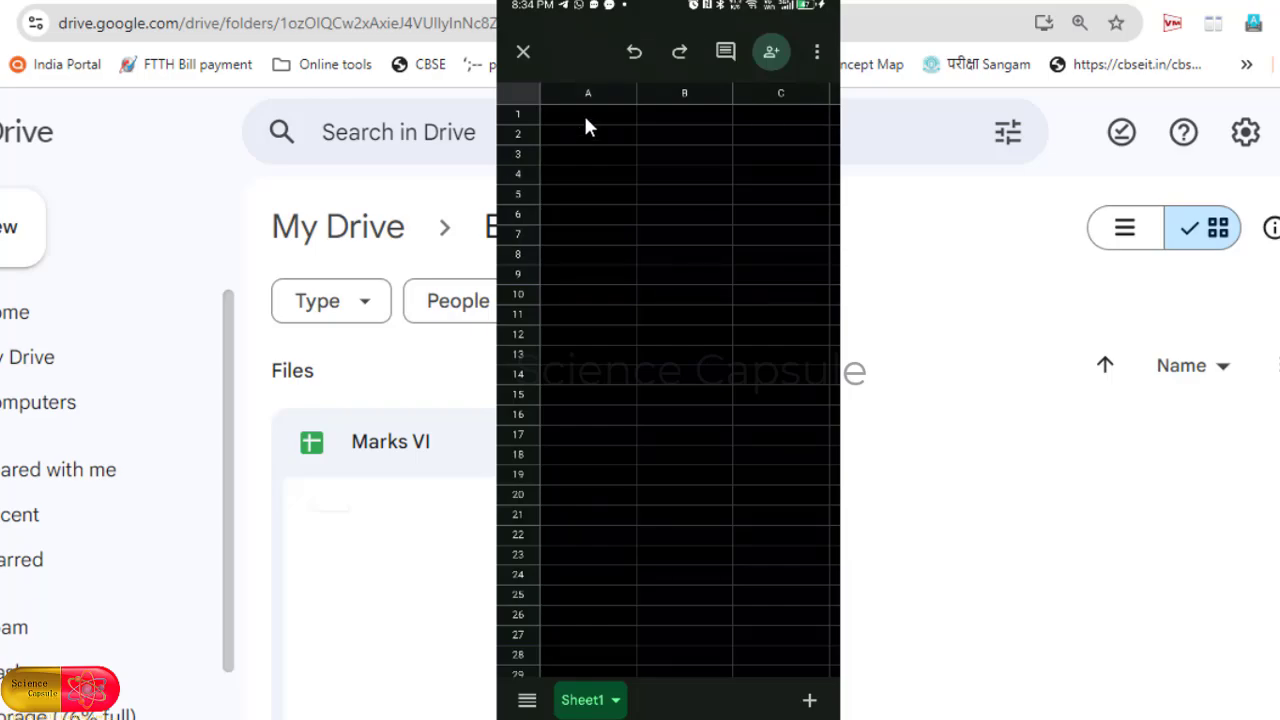
pyautogui.click(587, 120)
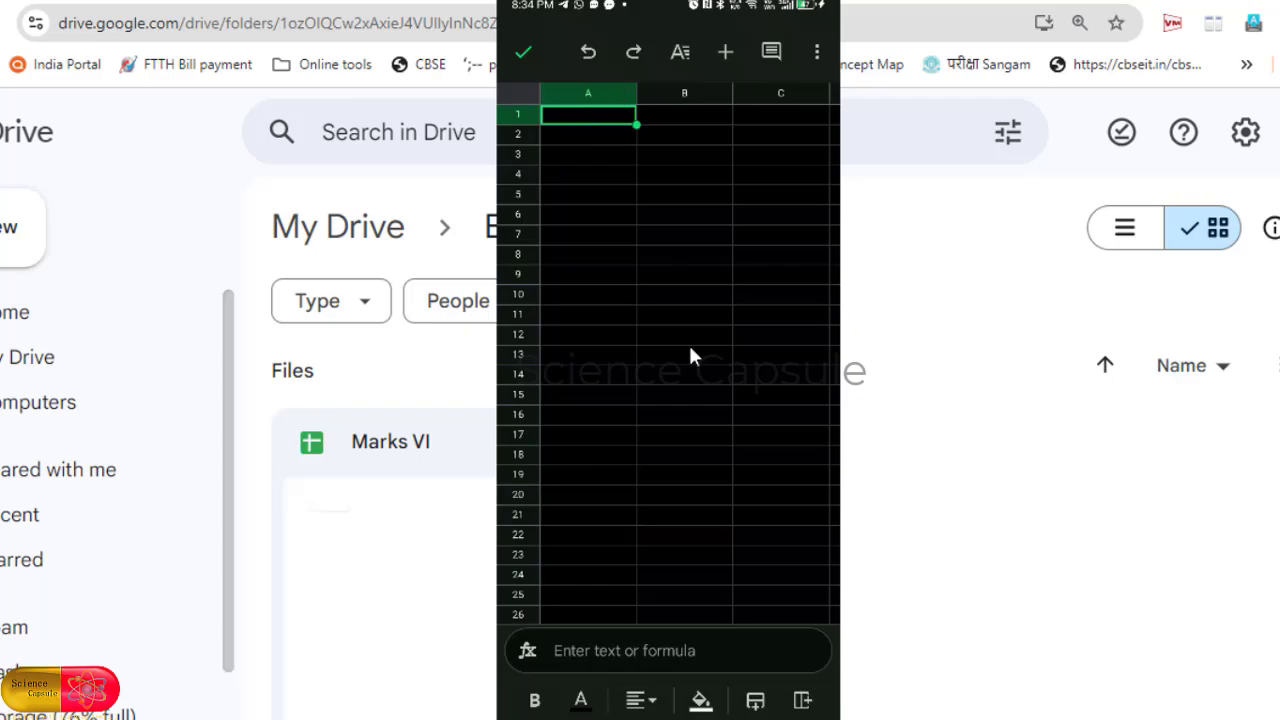
pyautogui.click(612, 650)
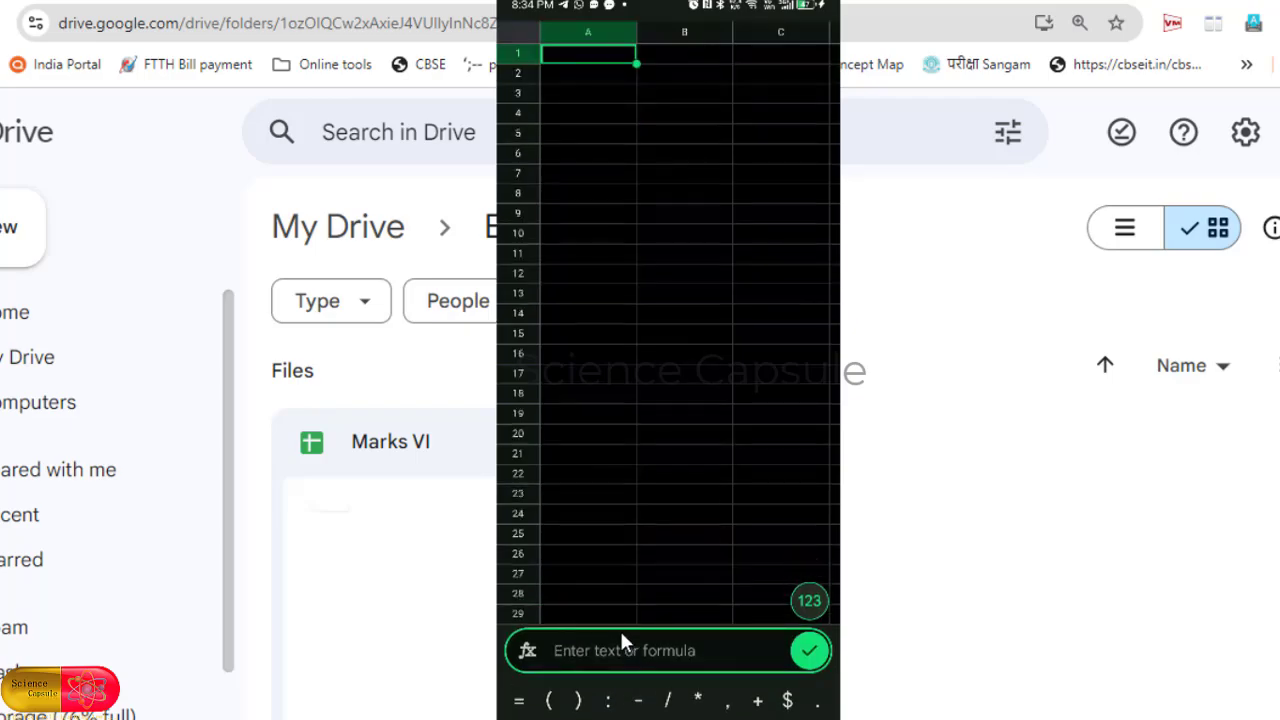
pyautogui.write('Name')
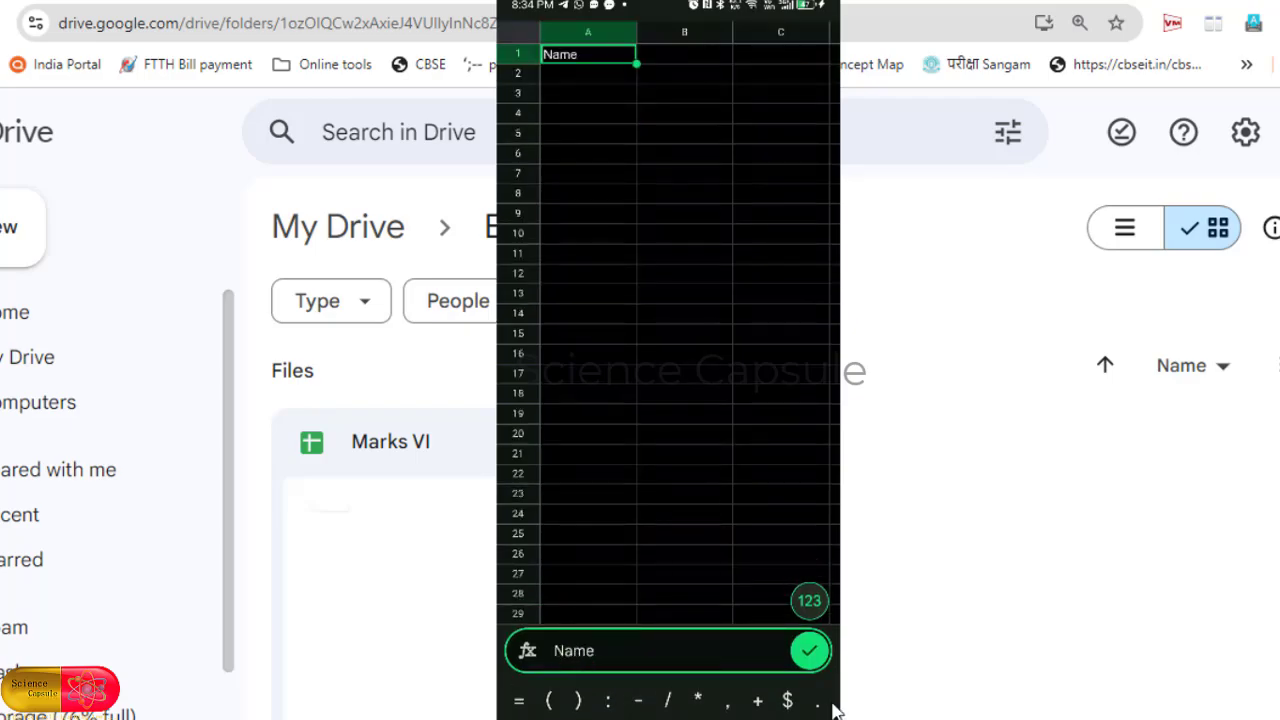
pyautogui.click(810, 652)
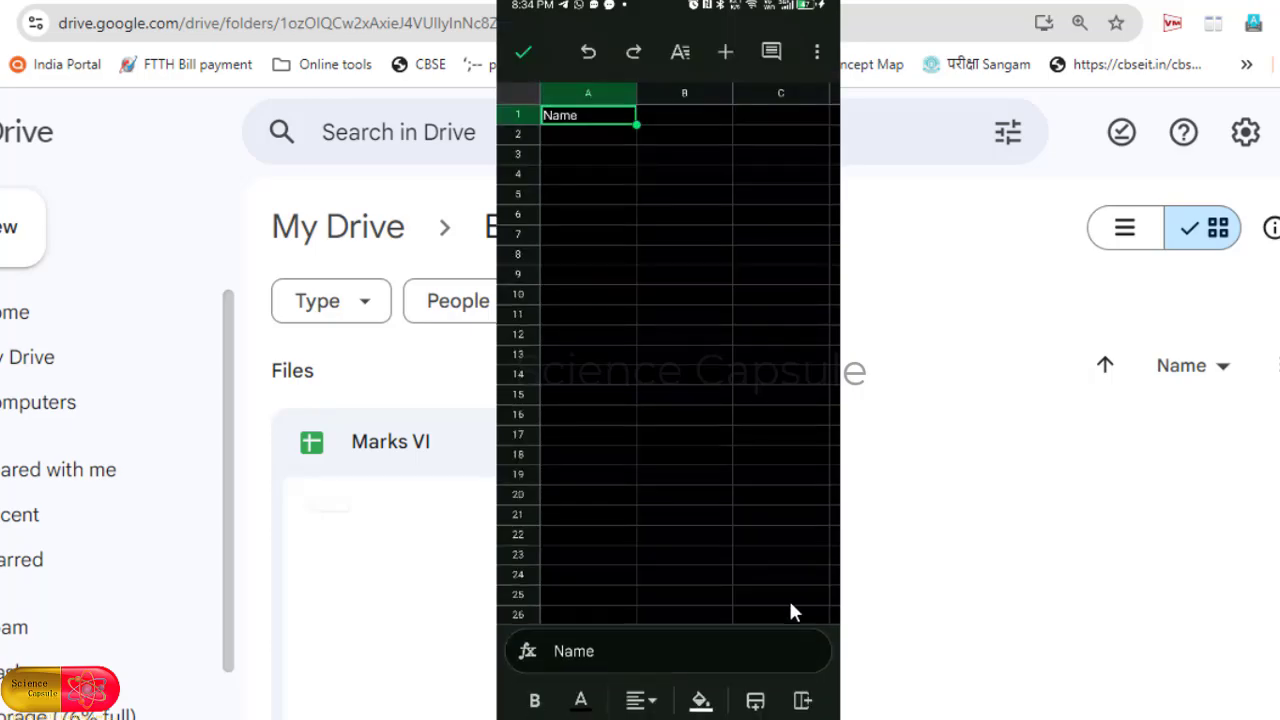
pyautogui.click(524, 53)
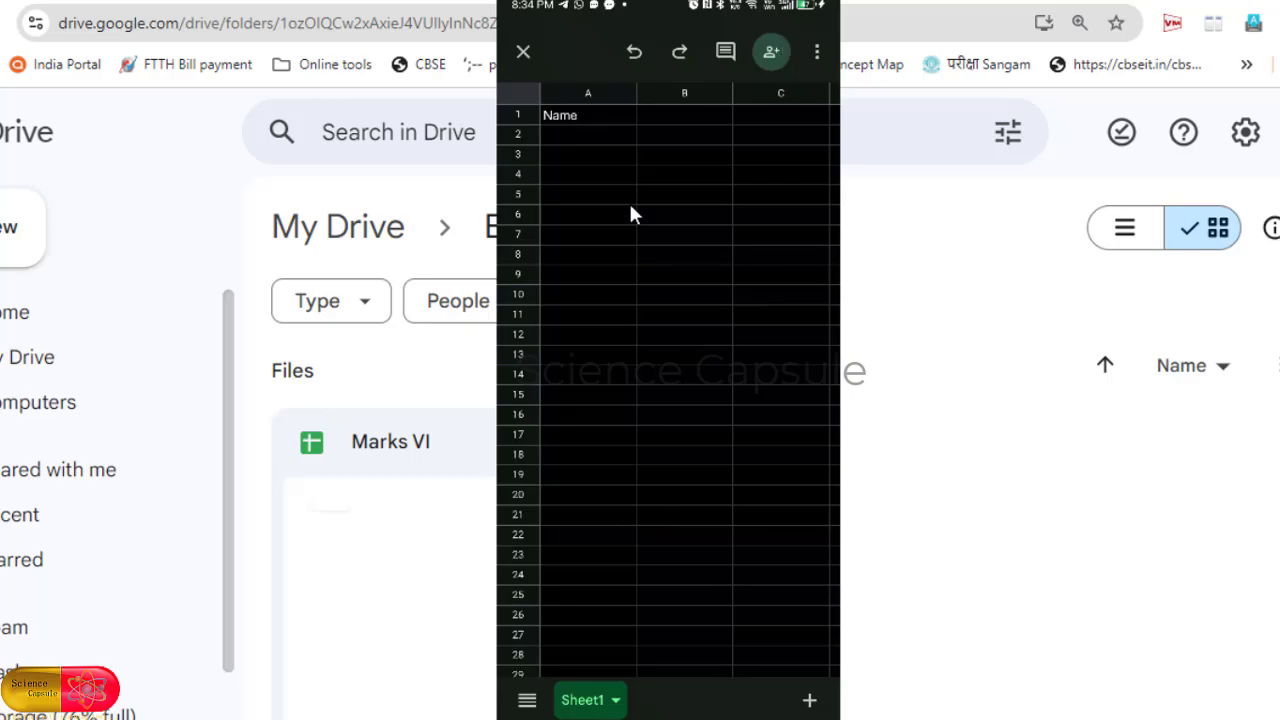
pyautogui.click(524, 52)
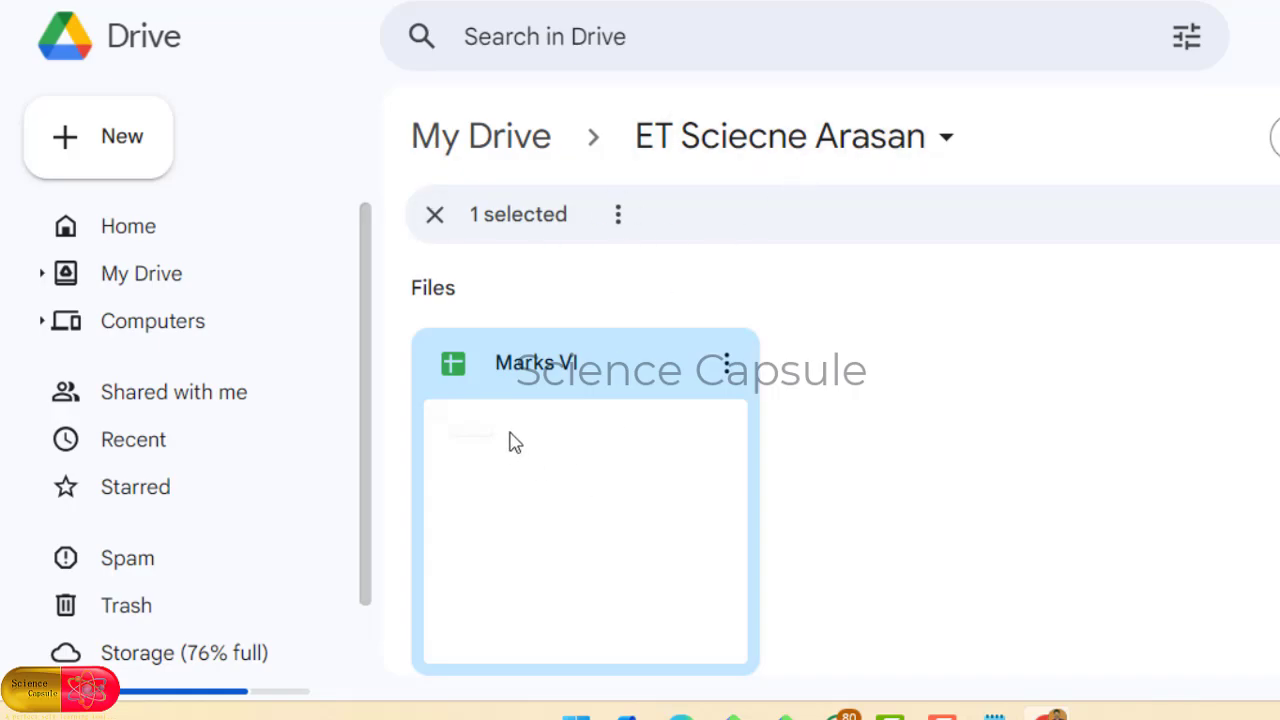
# Switch to Drive in the browser and open the Marks VI spreadsheet from the ET Sciecne Arasan folder
pyautogui.doubleClick(577, 470)
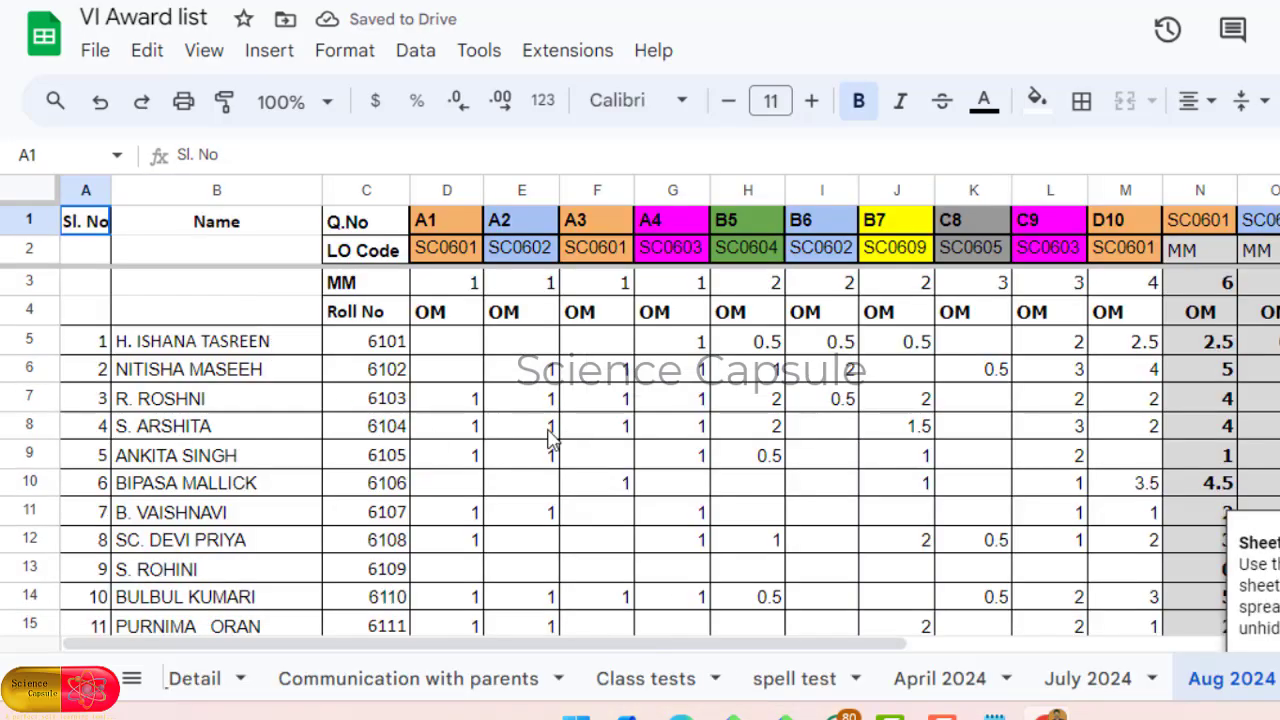
pyautogui.click(628, 348)
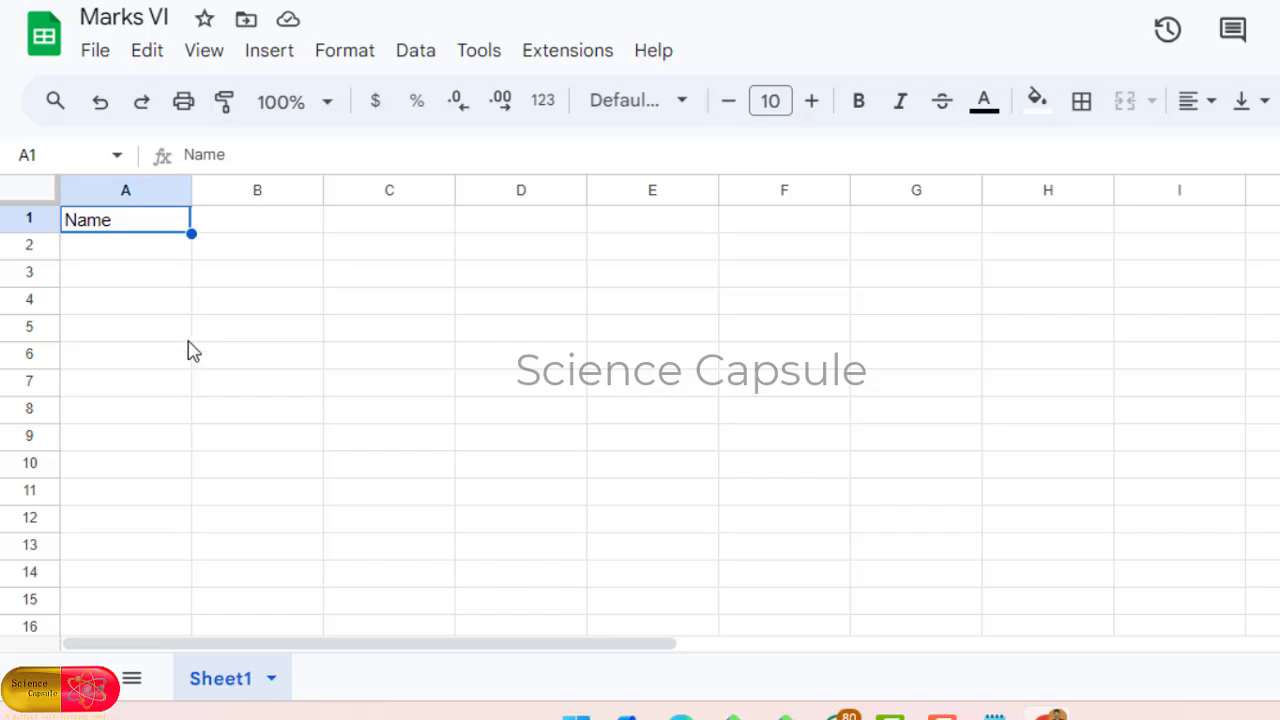
pyautogui.rightClick(228, 683)
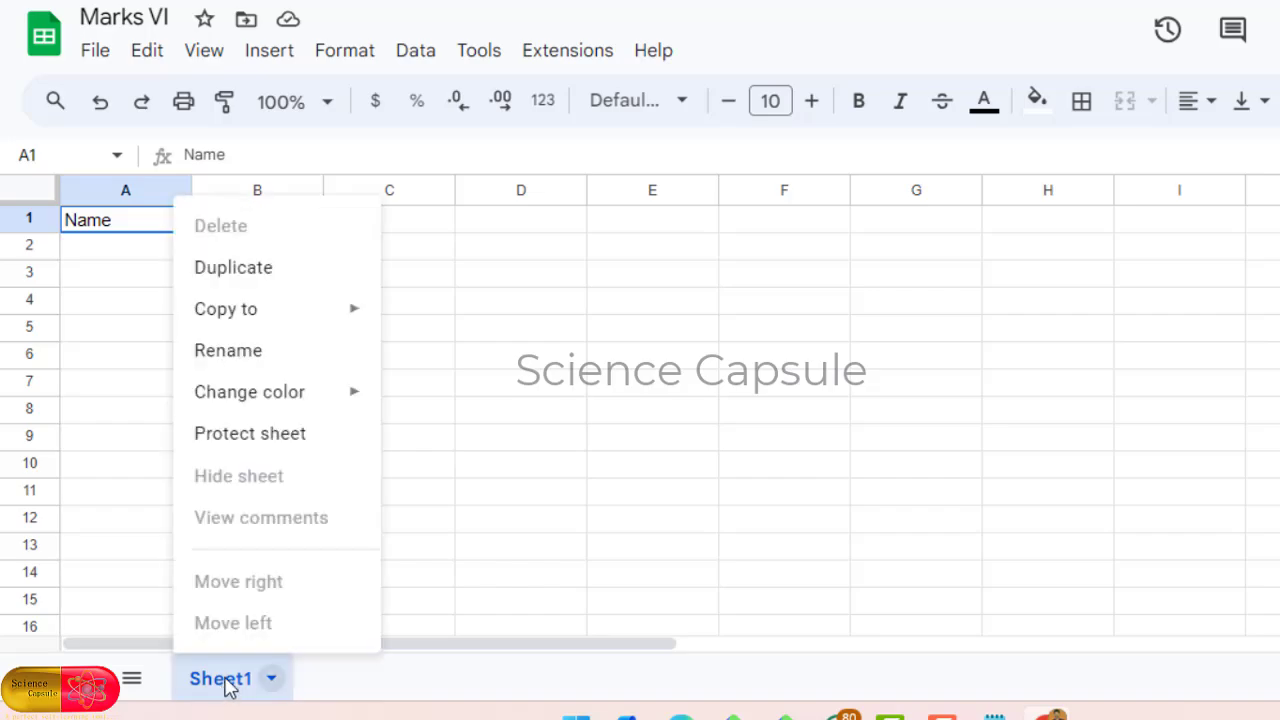
pyautogui.click(228, 352)
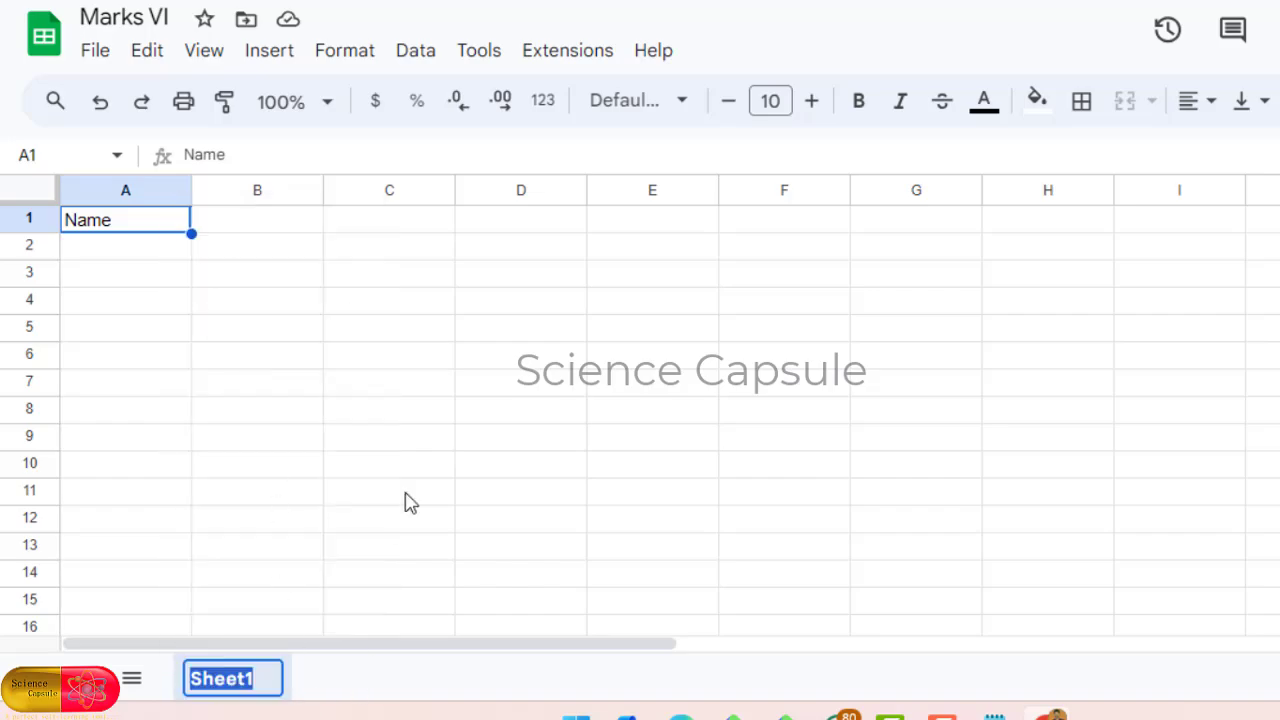
pyautogui.click(426, 445)
pyautogui.click(184, 466)
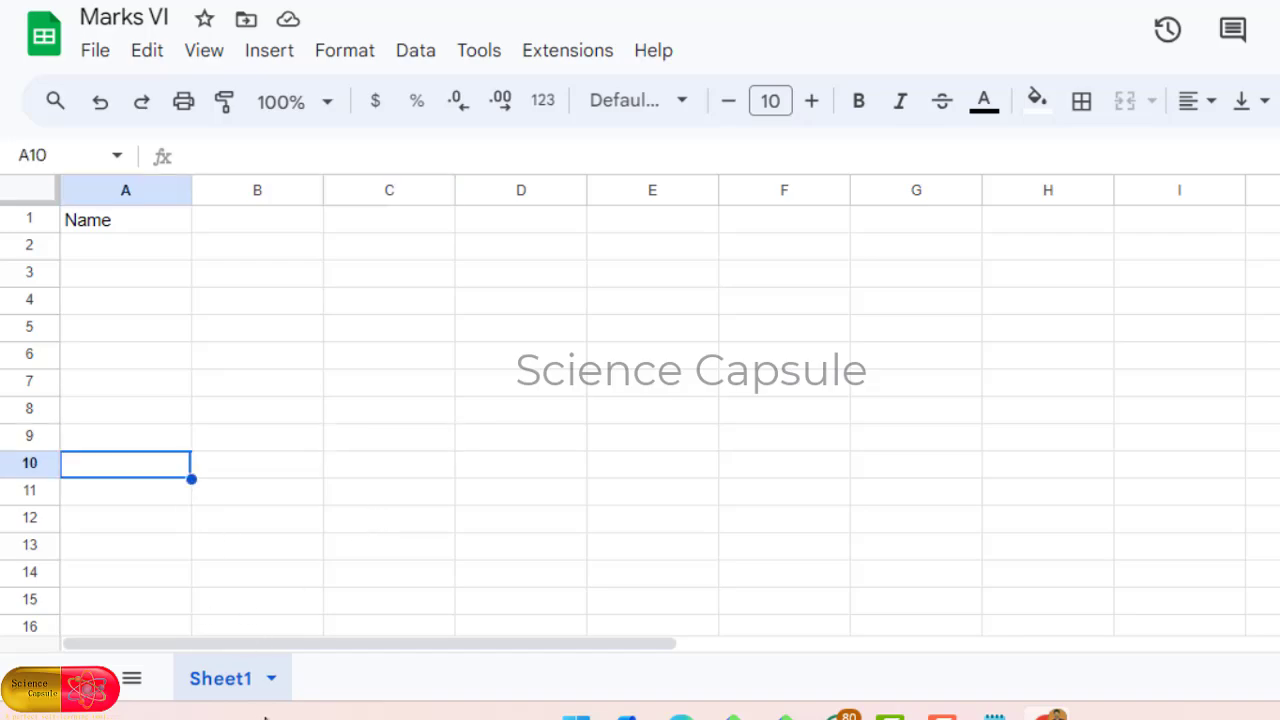
# Rename Sheet1 of the Marks VI spreadsheet as September
pyautogui.rightClick(222, 686)
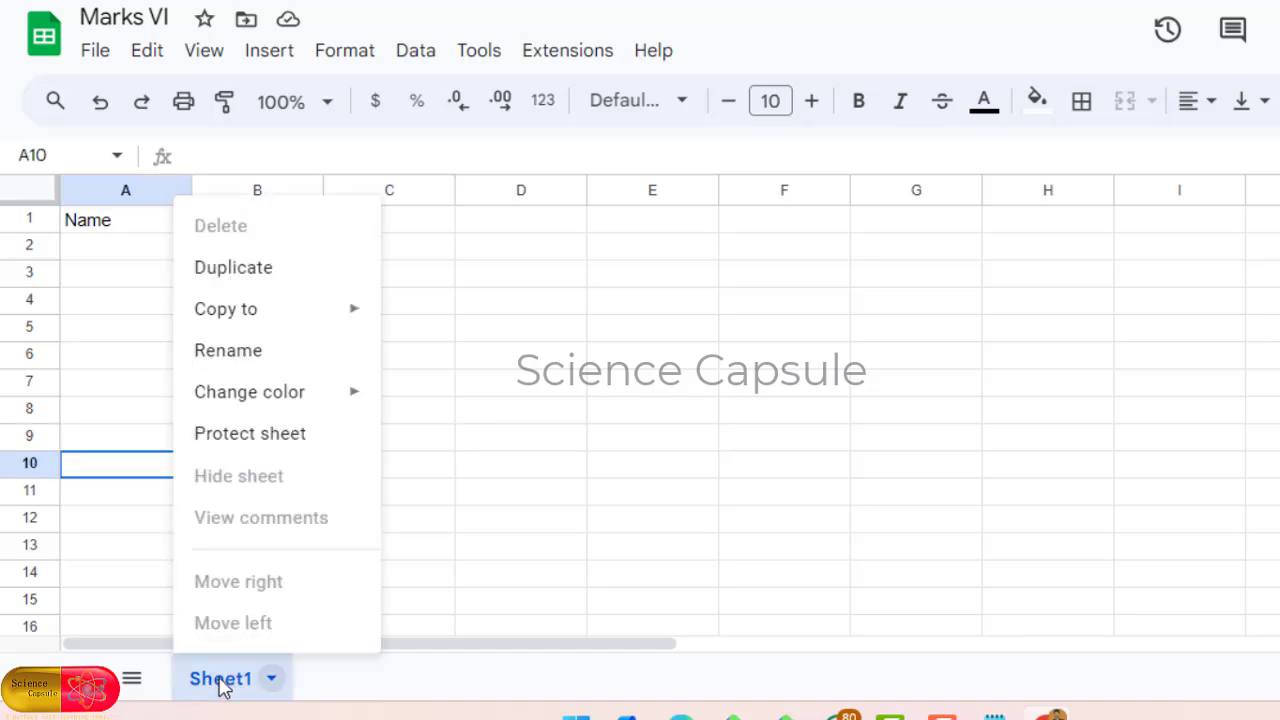
pyautogui.click(243, 354)
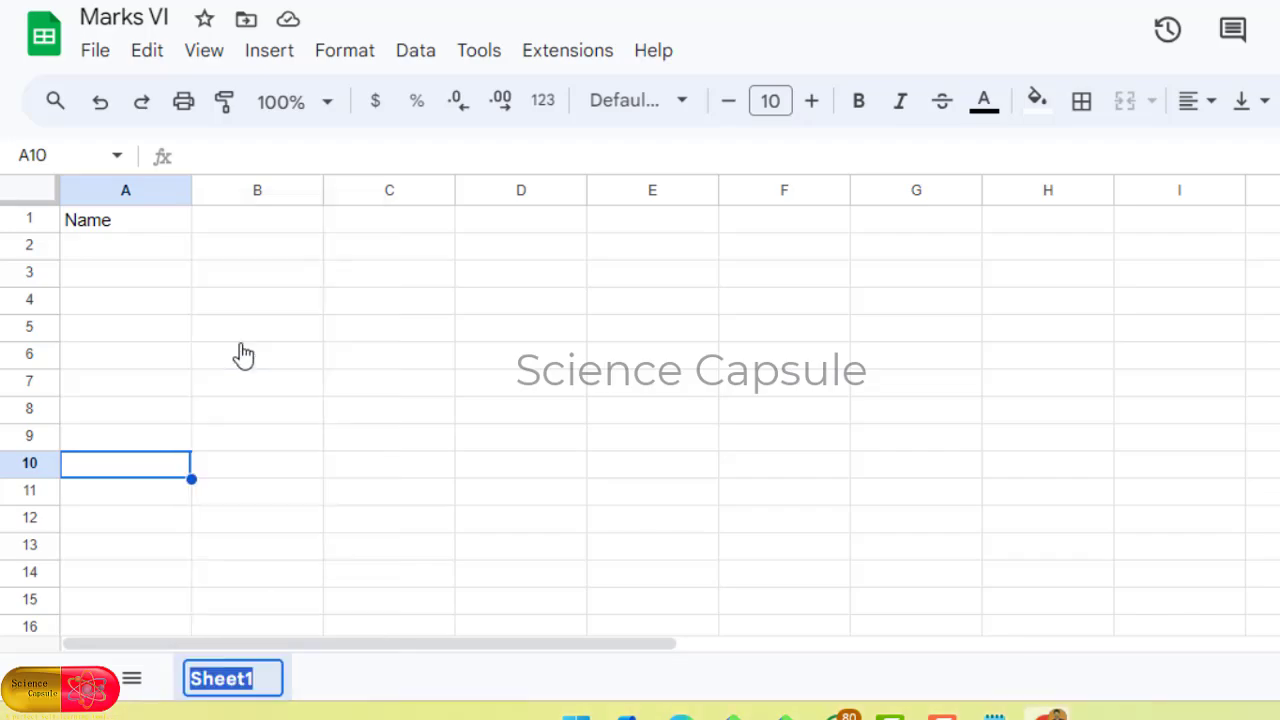
pyautogui.write('Sep')
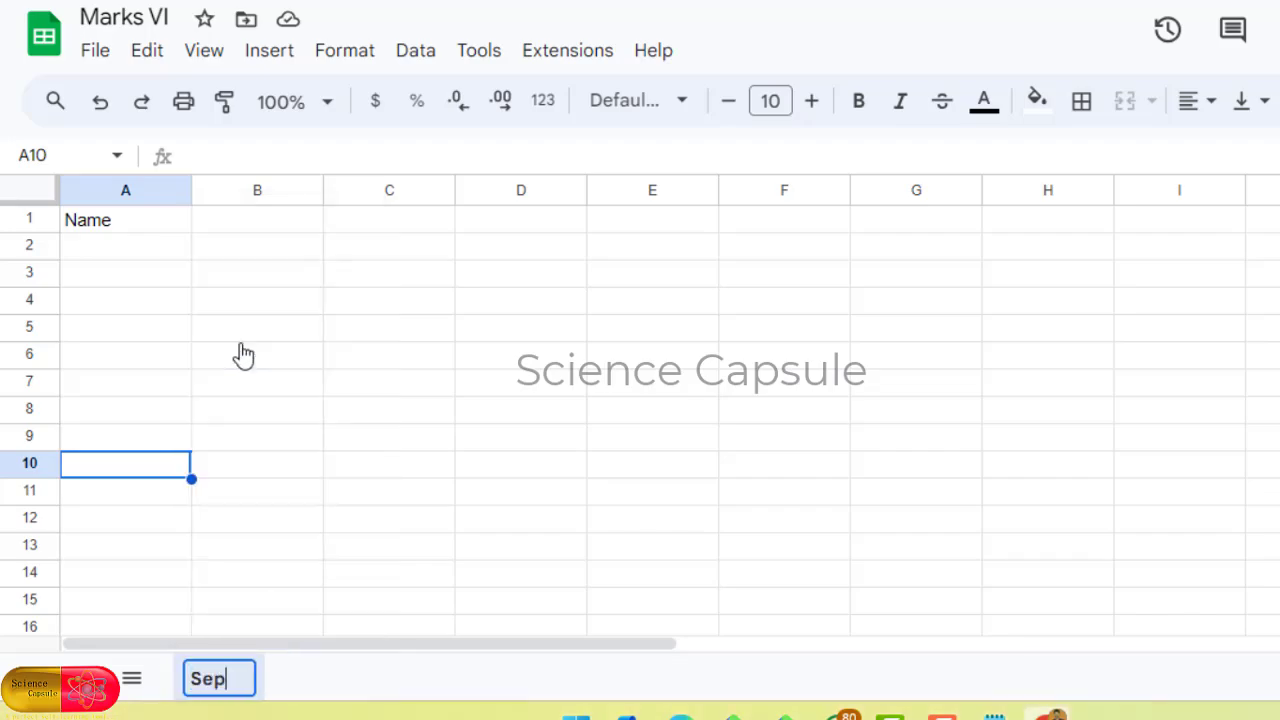
pyautogui.write('t')
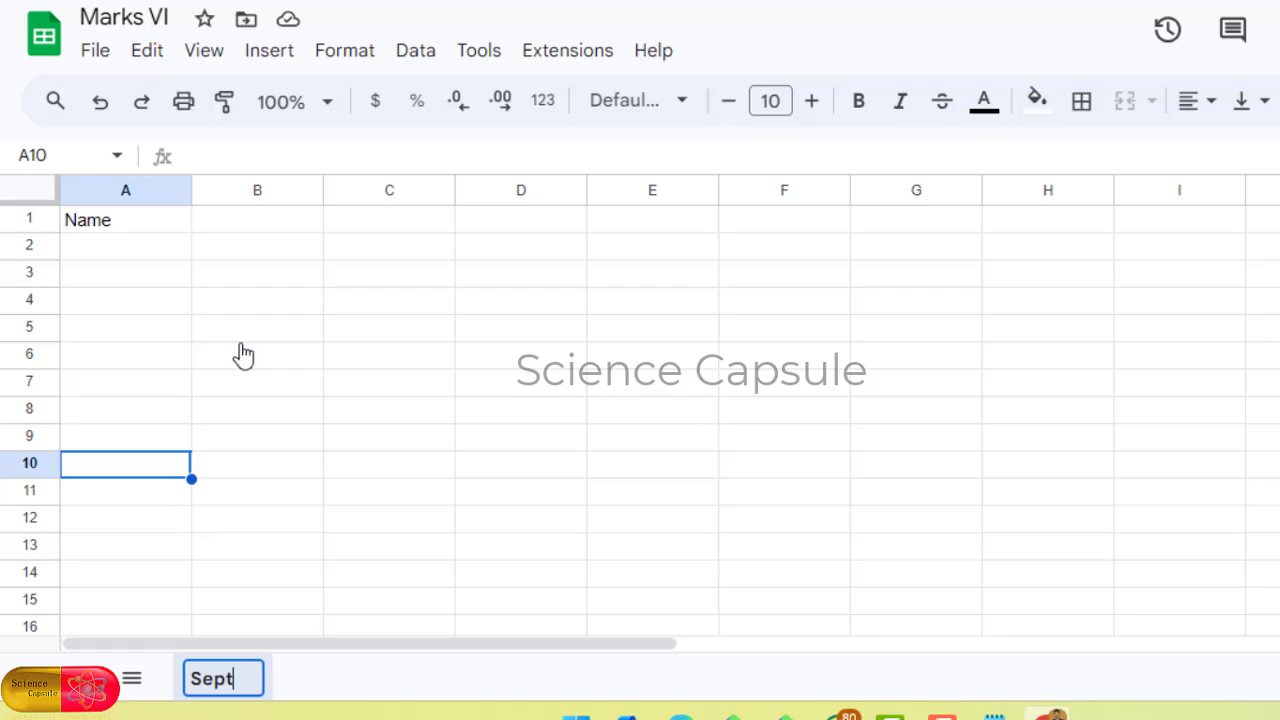
pyautogui.write('ember')
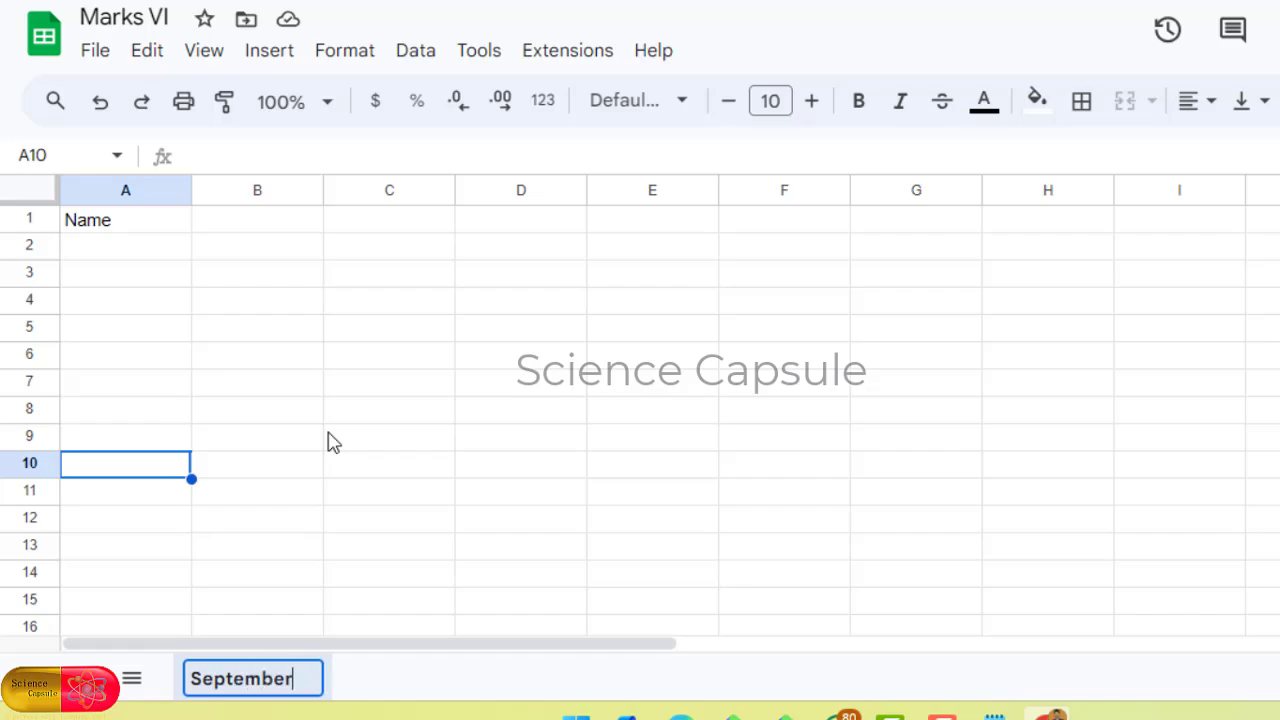
pyautogui.press('Return')
pyautogui.click(350, 426)
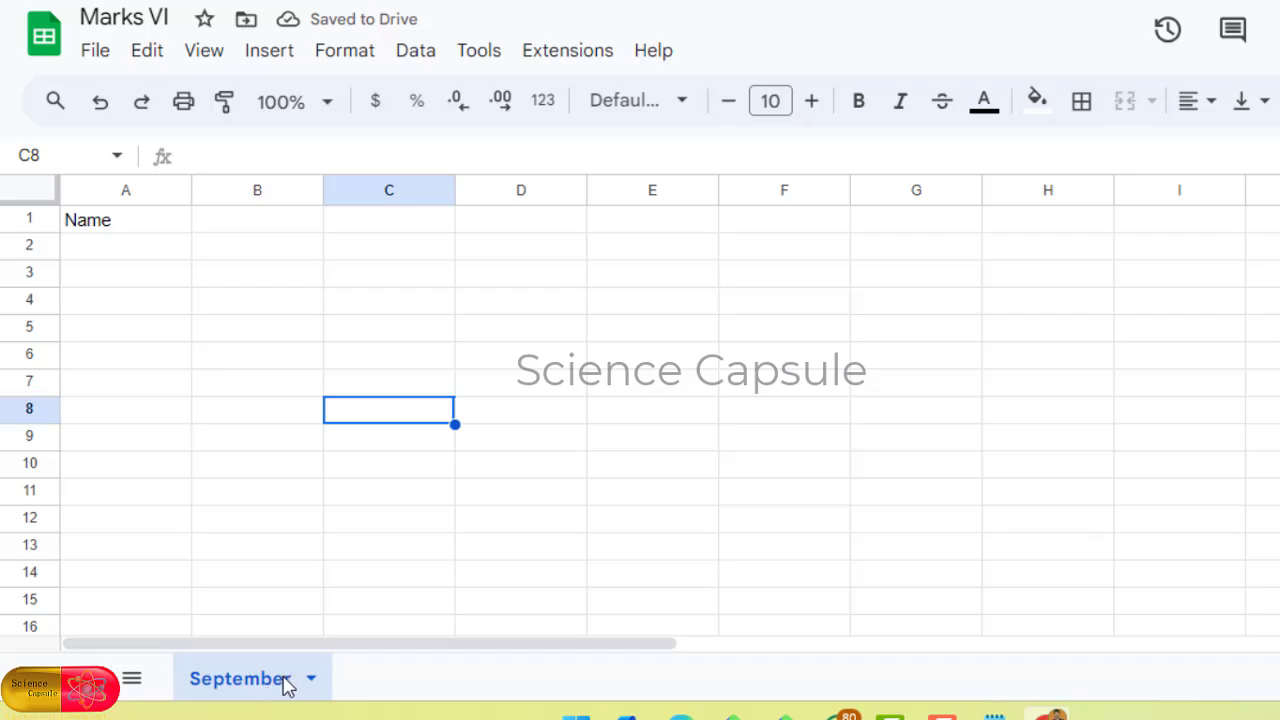
pyautogui.click(268, 280)
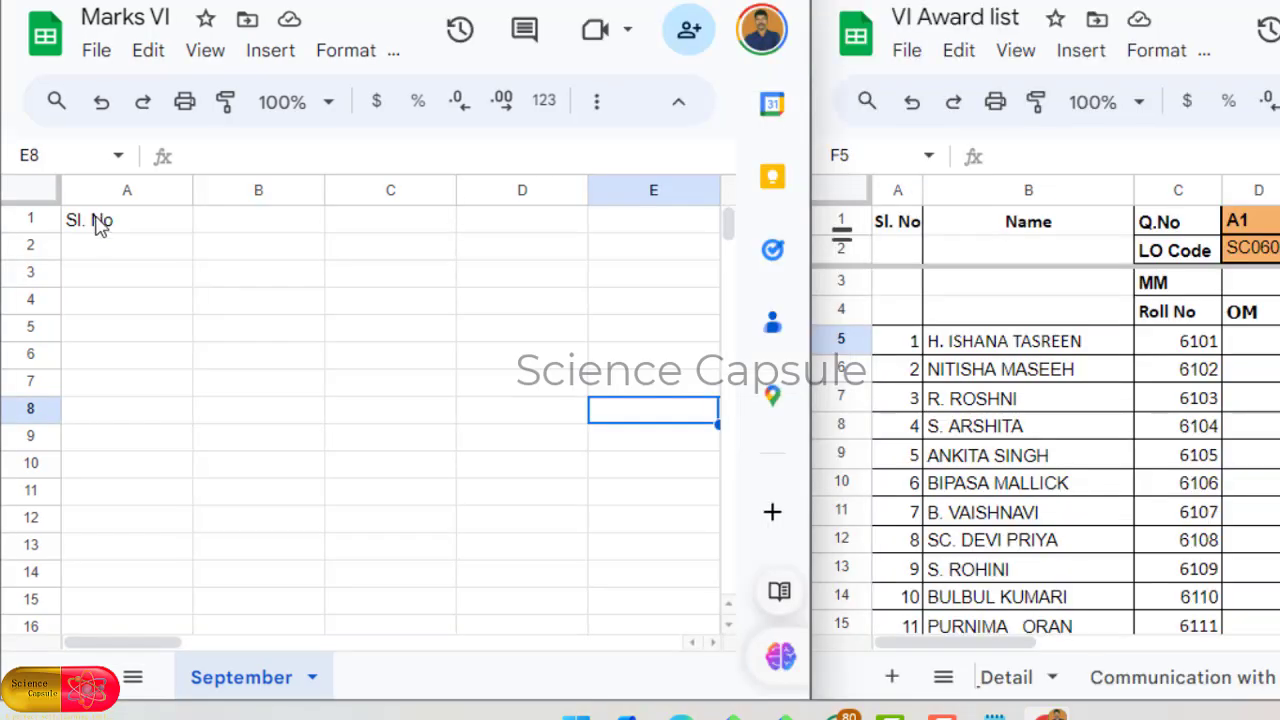
# Merge cells A1:A4 holding the Sl. No heading in the September sheet
pyautogui.moveTo(96, 222); pyautogui.dragTo(104, 306)
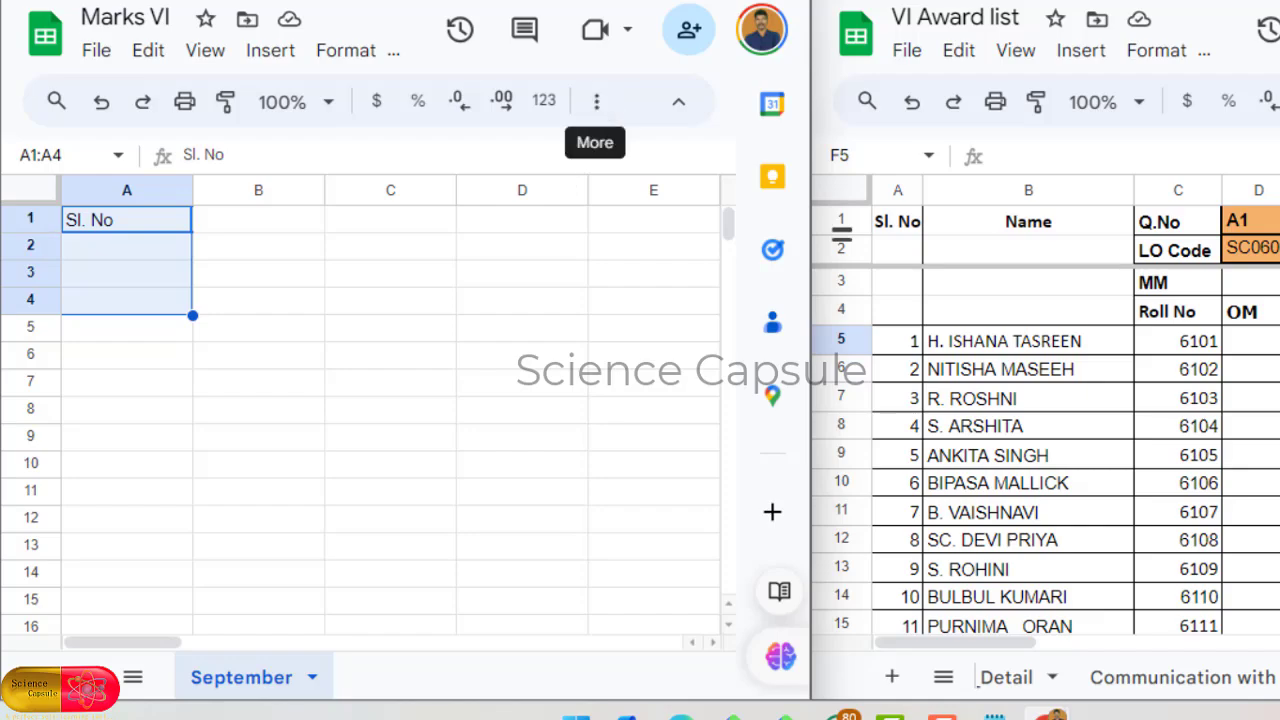
pyautogui.press('super+Up')
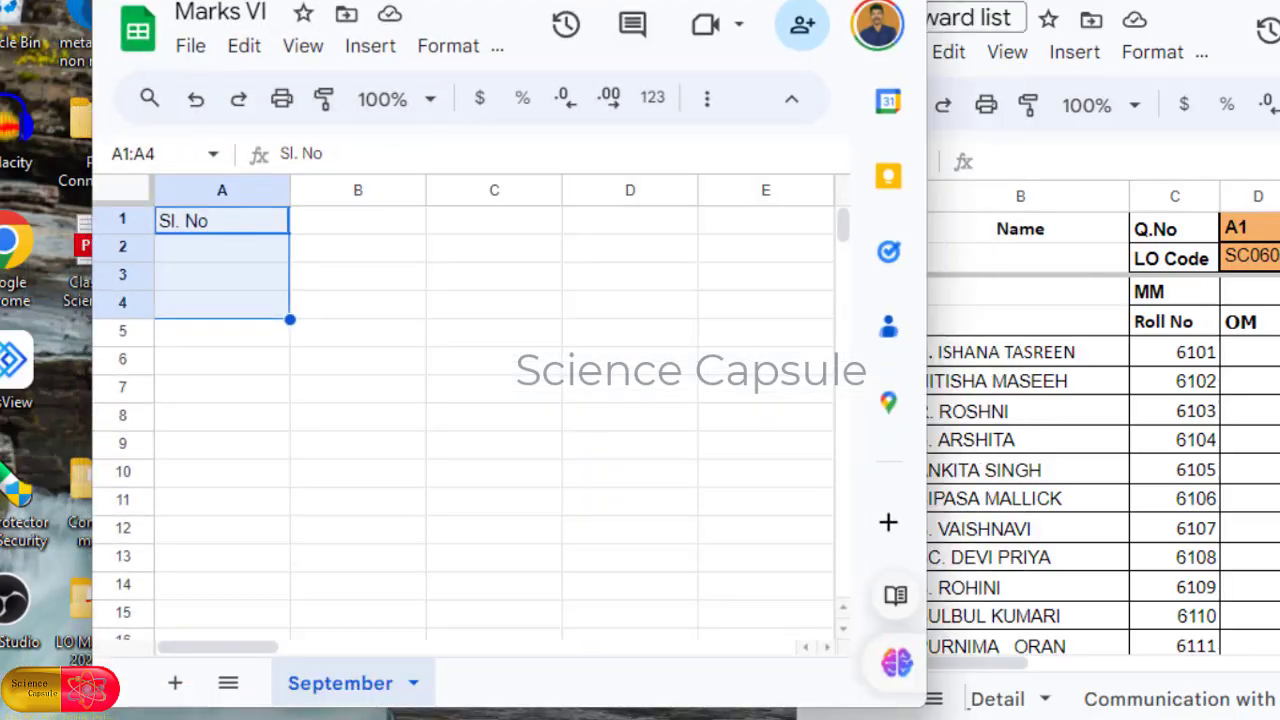
pyautogui.moveTo(700, 30); pyautogui.dragTo(440, 10)
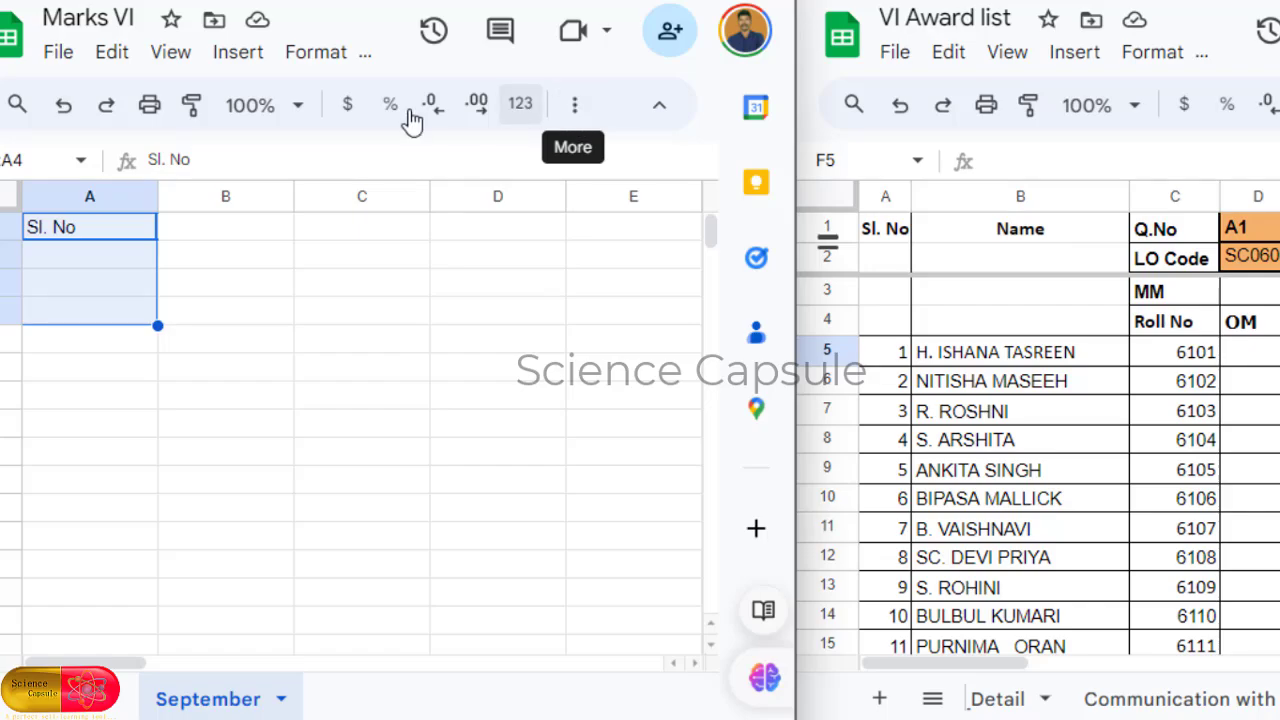
pyautogui.click(575, 104)
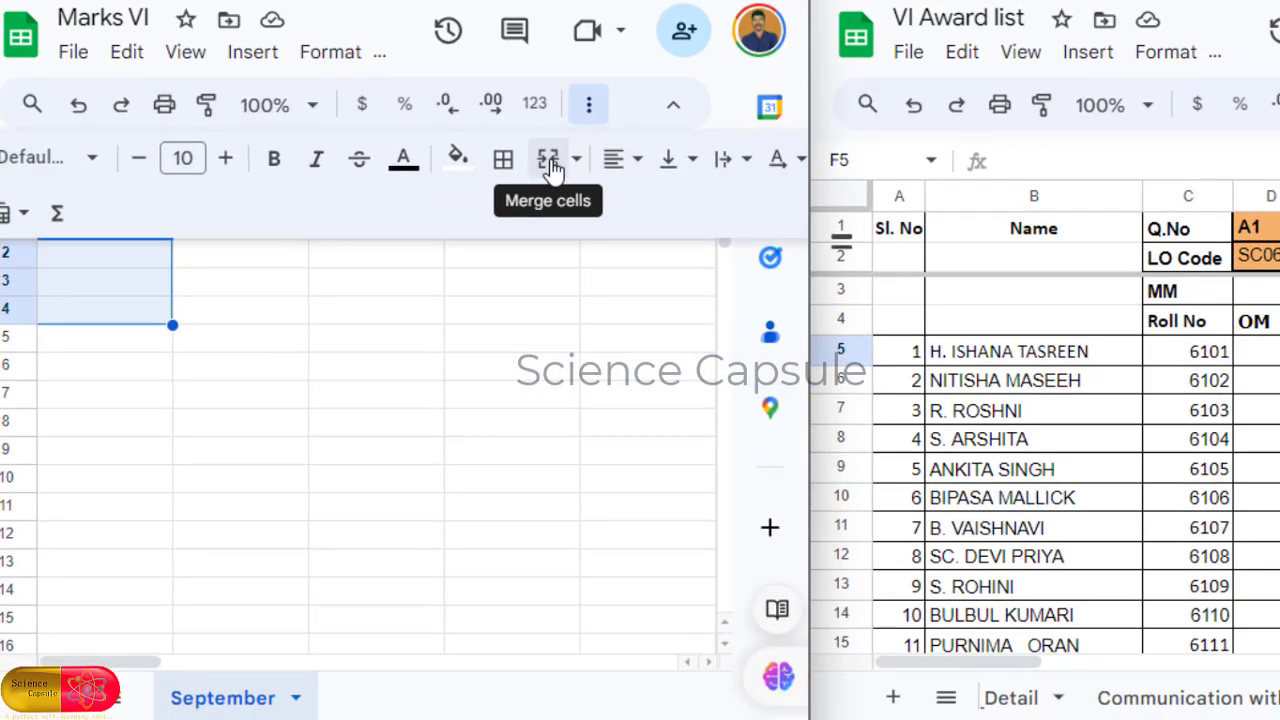
pyautogui.click(378, 288)
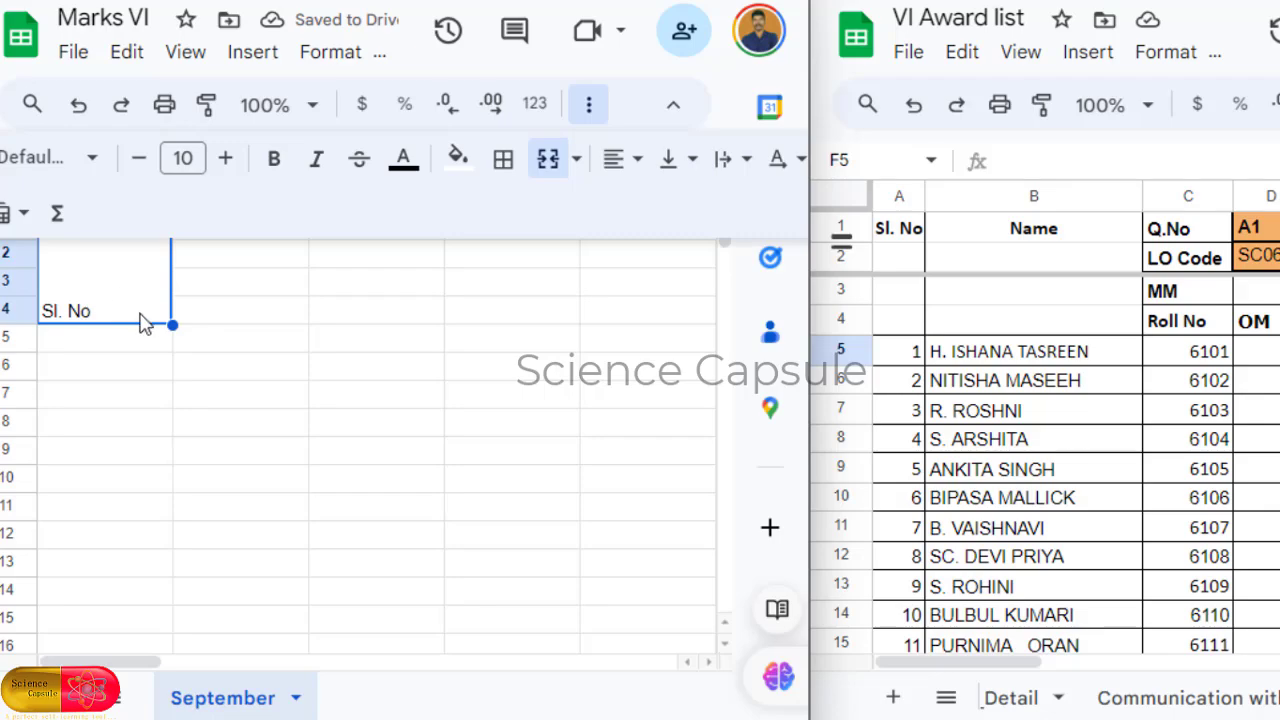
# Align the merged Sl. No heading to the centre horizontally and to the middle vertically
pyautogui.click(638, 162)
pyautogui.click(665, 210)
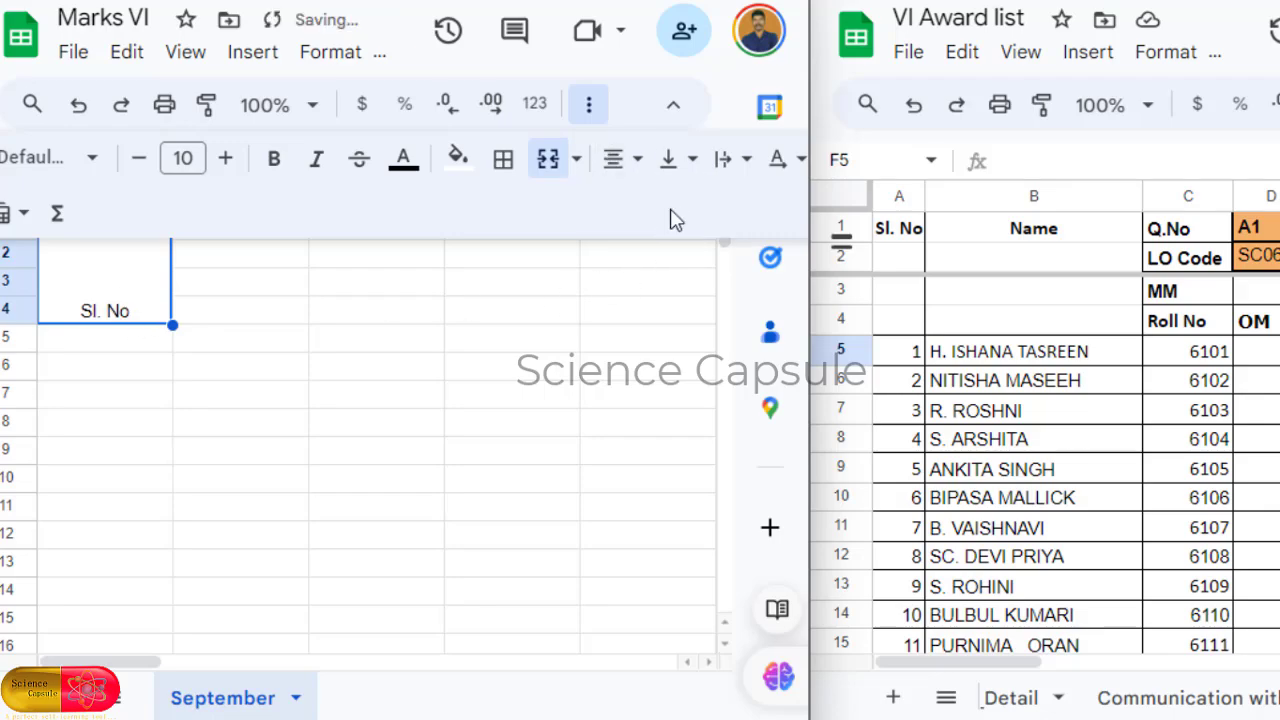
pyautogui.click(694, 162)
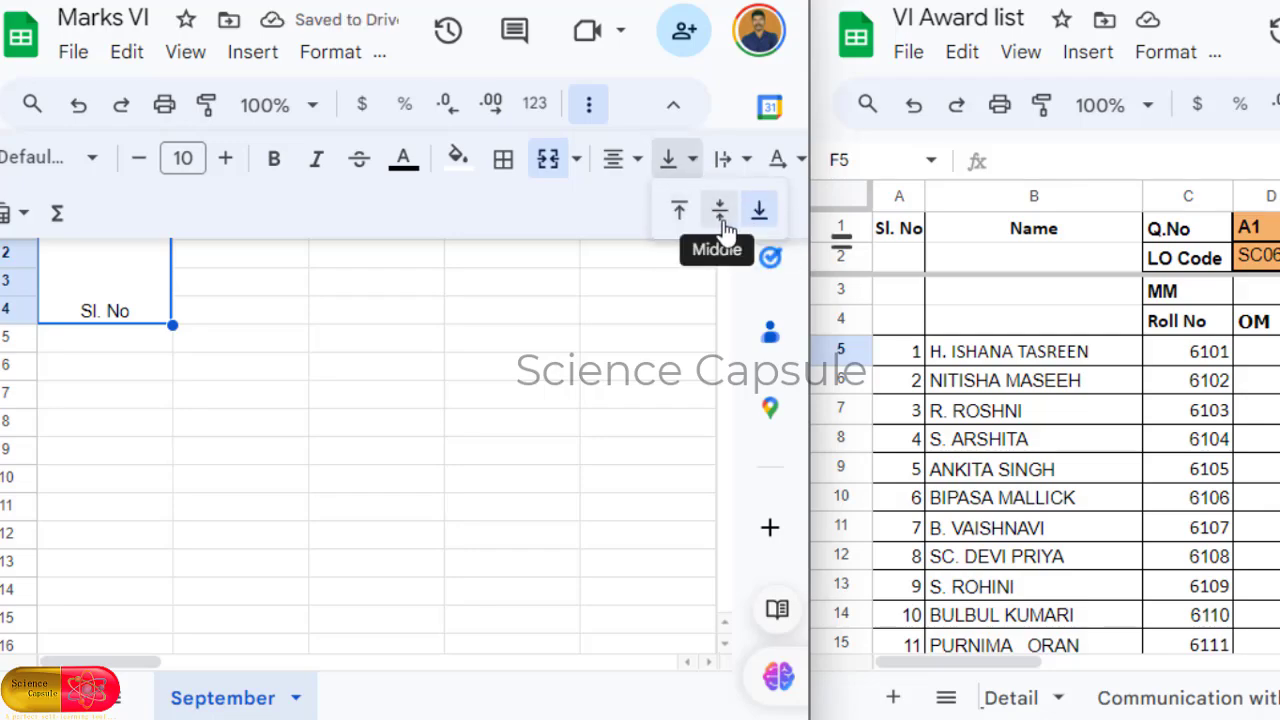
pyautogui.click(720, 212)
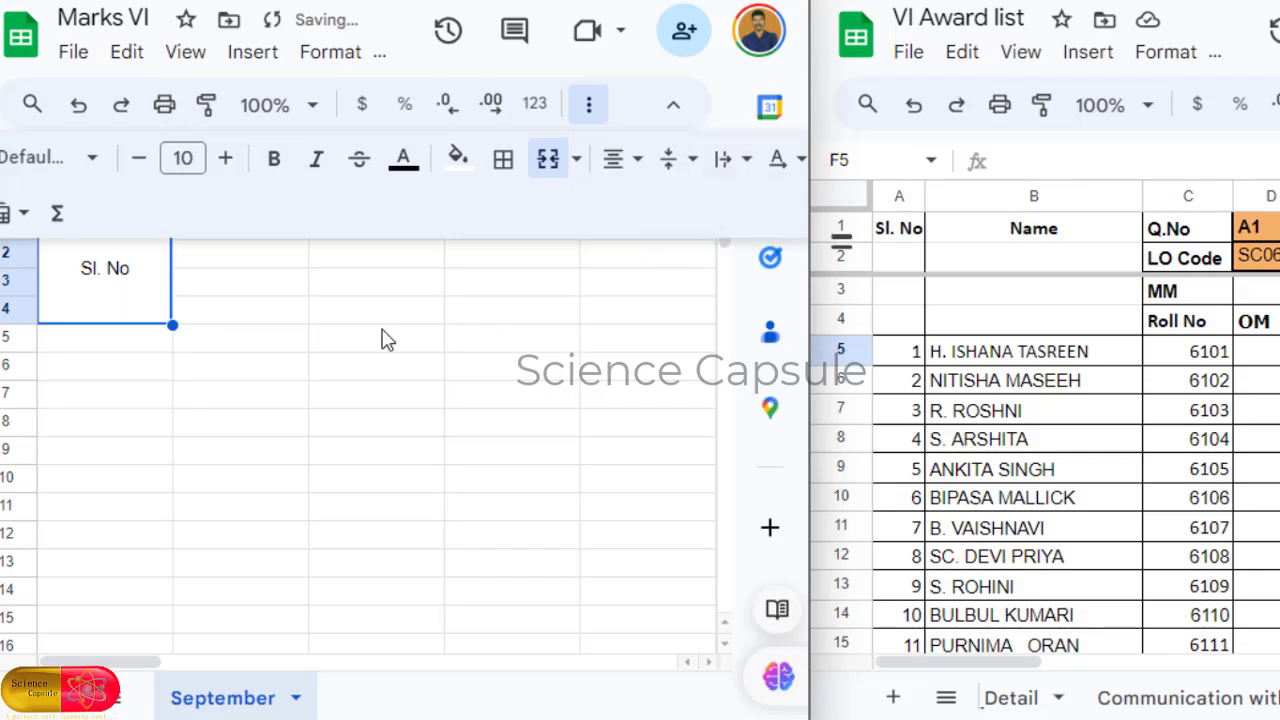
pyautogui.click(372, 340)
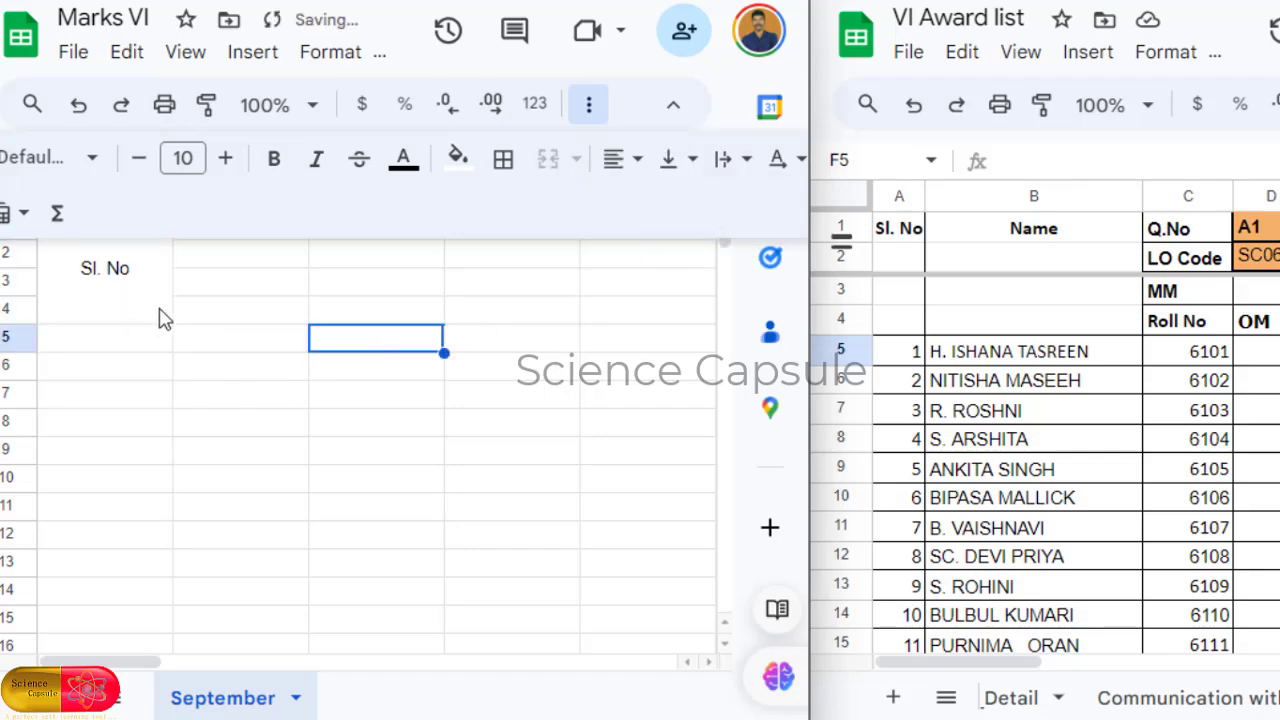
pyautogui.click(591, 105)
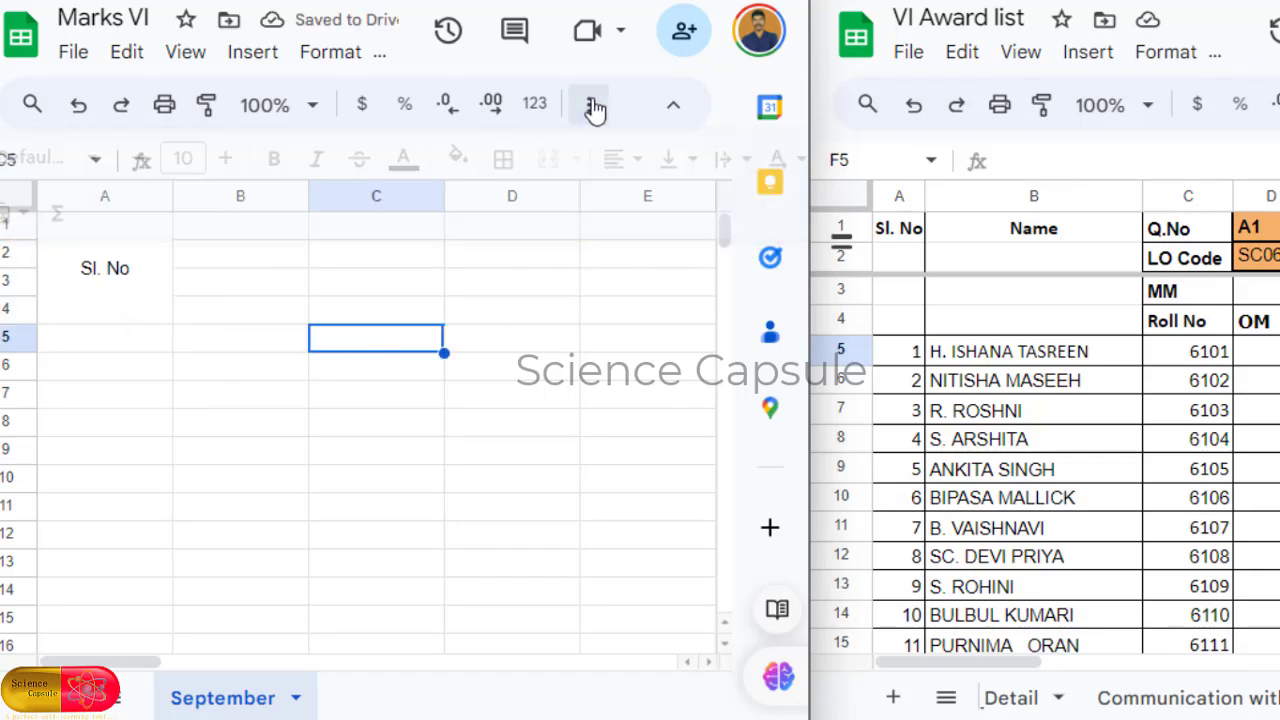
pyautogui.click(114, 277)
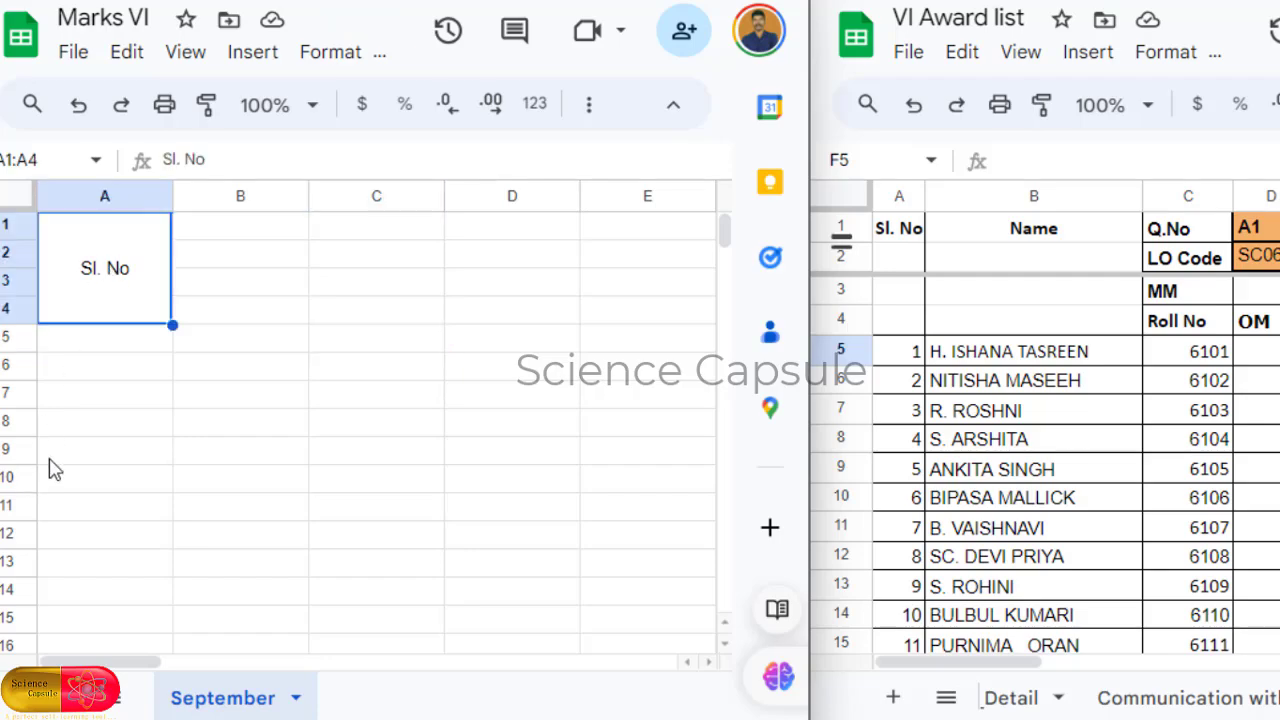
# Enter the heading Name in cell B1 of the September sheet
pyautogui.click(221, 231)
pyautogui.write('Name')
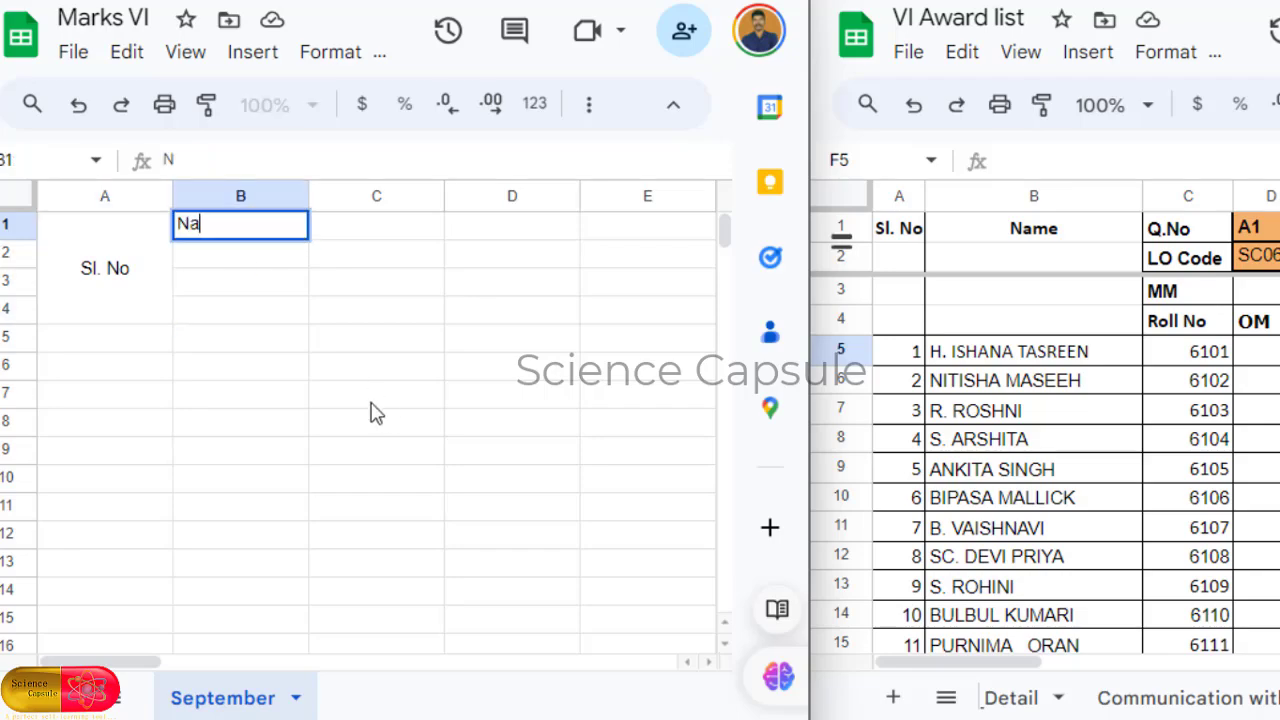
pyautogui.click(622, 433)
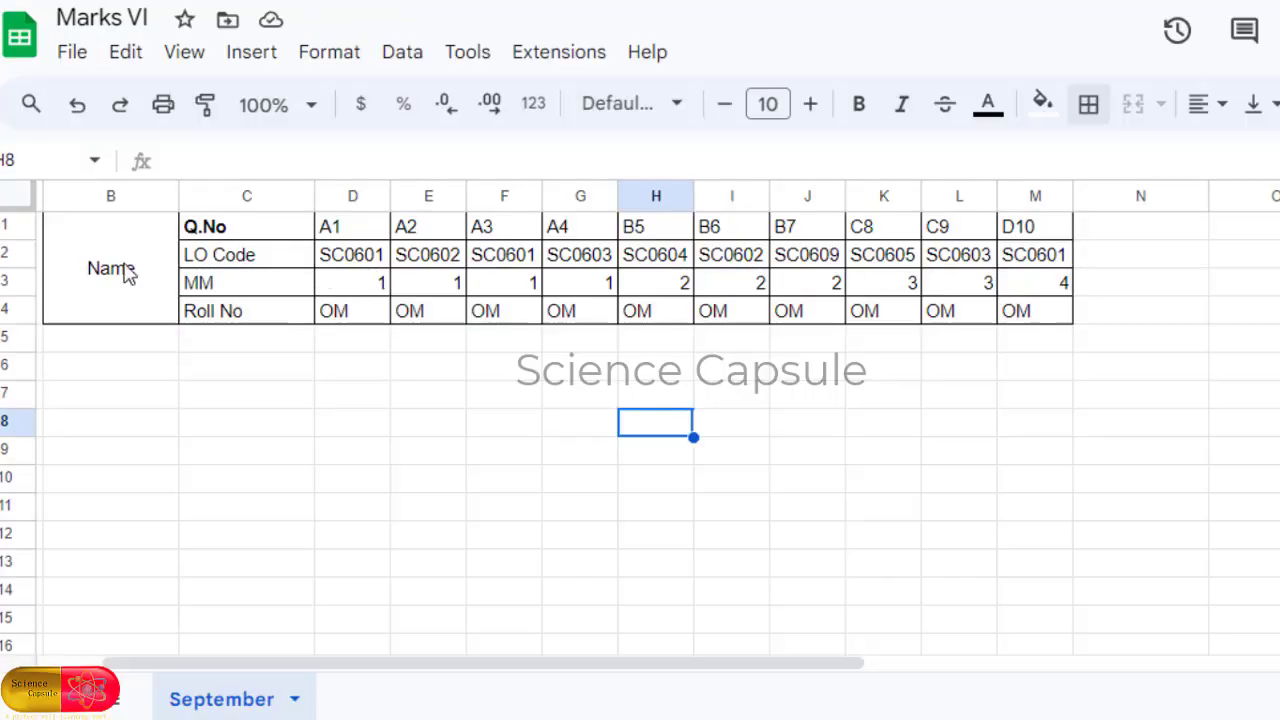
# Examine the header block B1:M4 with its Q.No, LO Code, MM and Roll No rows
pyautogui.moveTo(110, 262); pyautogui.dragTo(1057, 300)
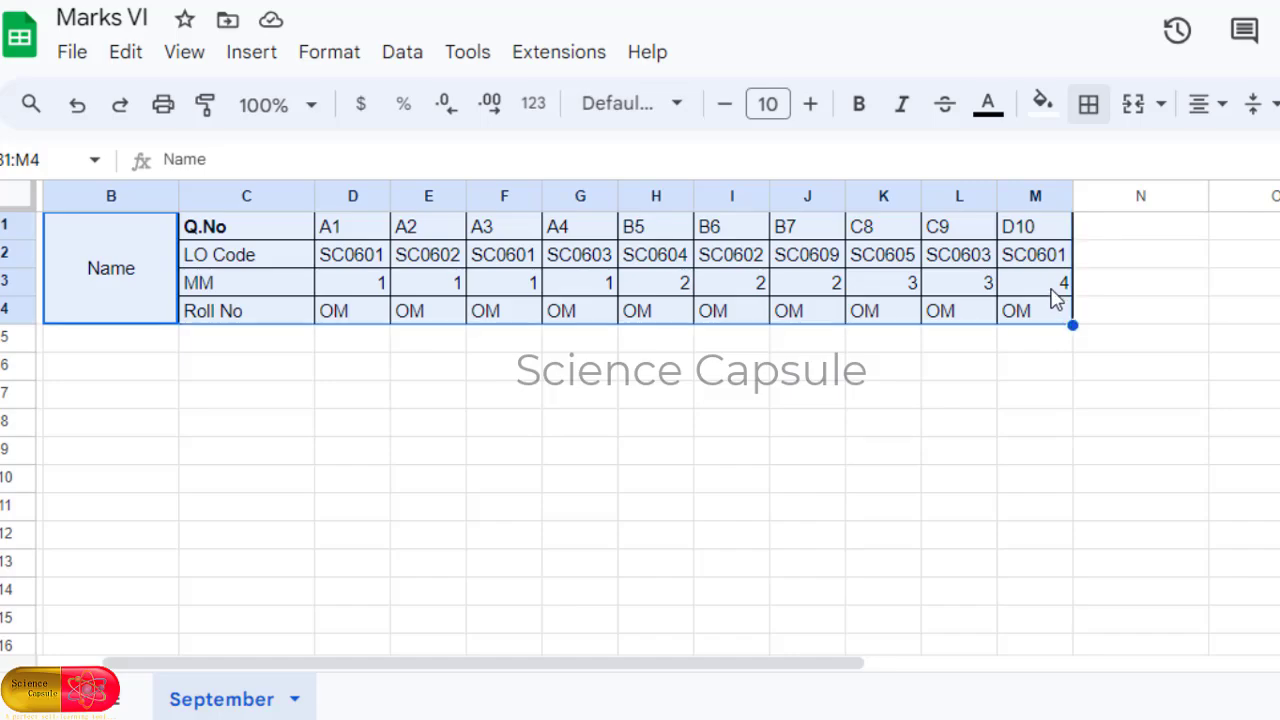
pyautogui.click(745, 374)
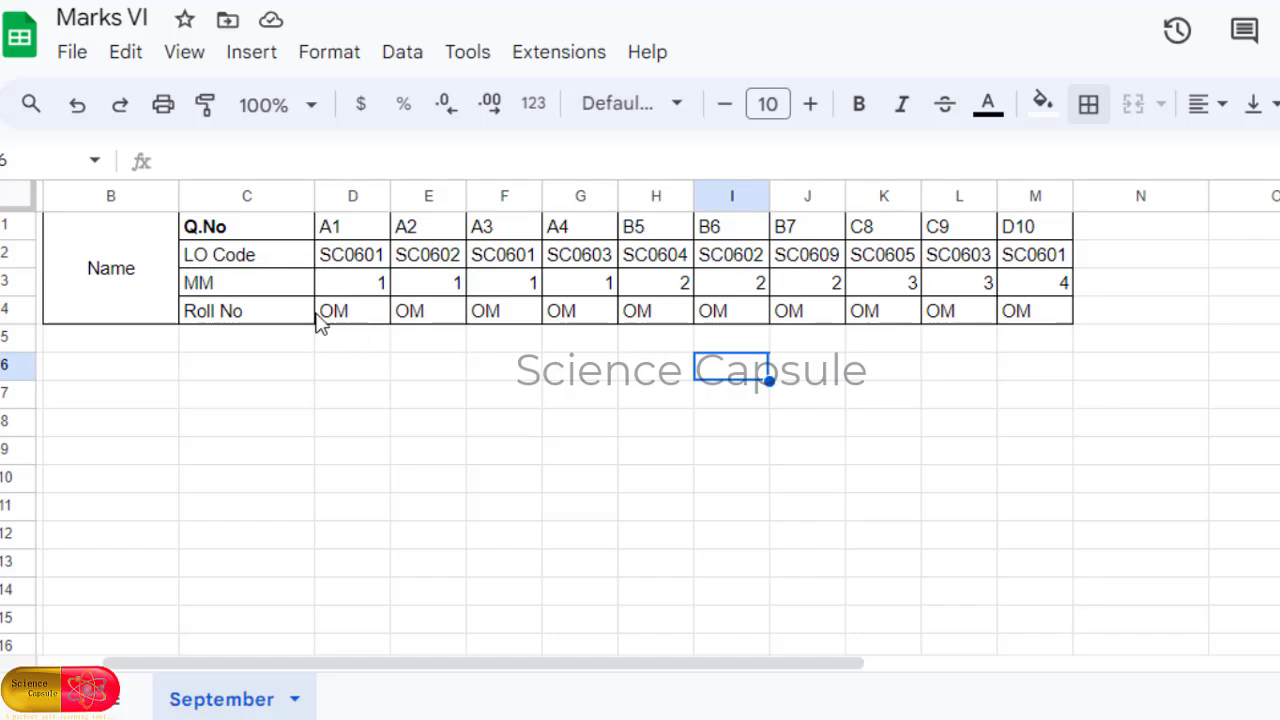
pyautogui.moveTo(345, 262); pyautogui.dragTo(1033, 270)
pyautogui.click(491, 292)
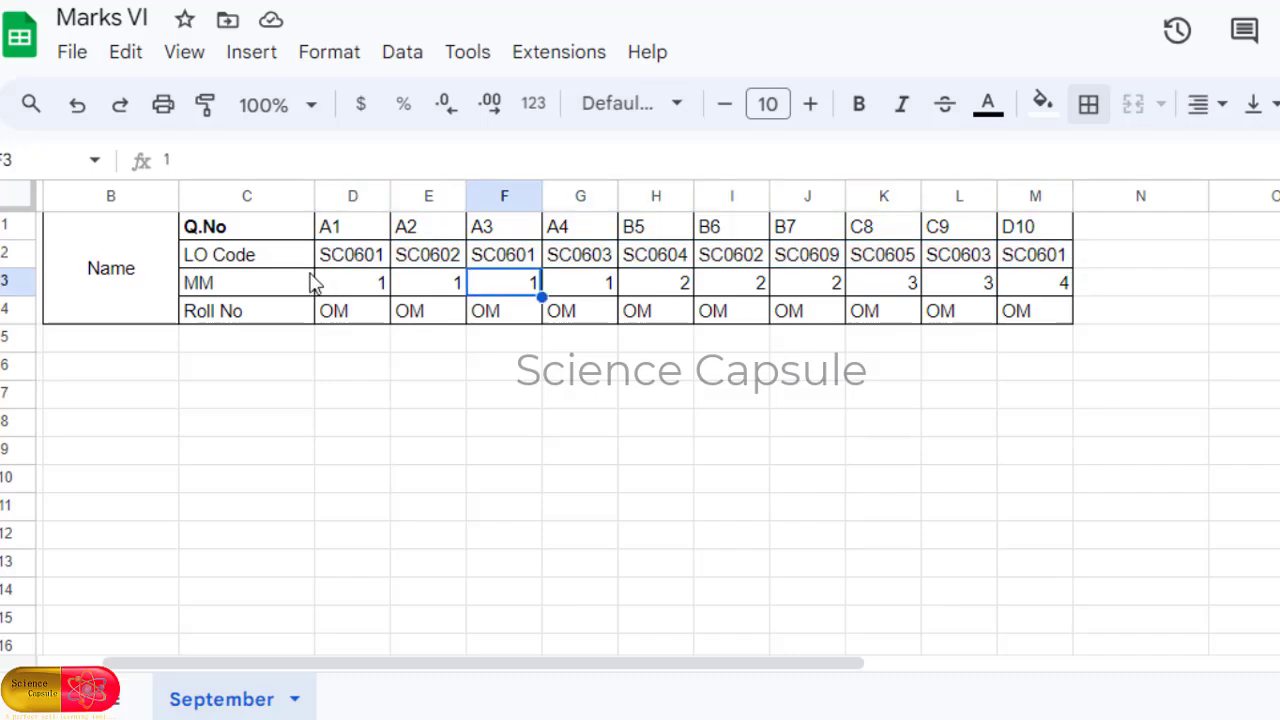
# Examine the LO codes in D2:M2 and the MM values in D3:M3 of the header block
pyautogui.click(362, 260)
pyautogui.click(420, 262)
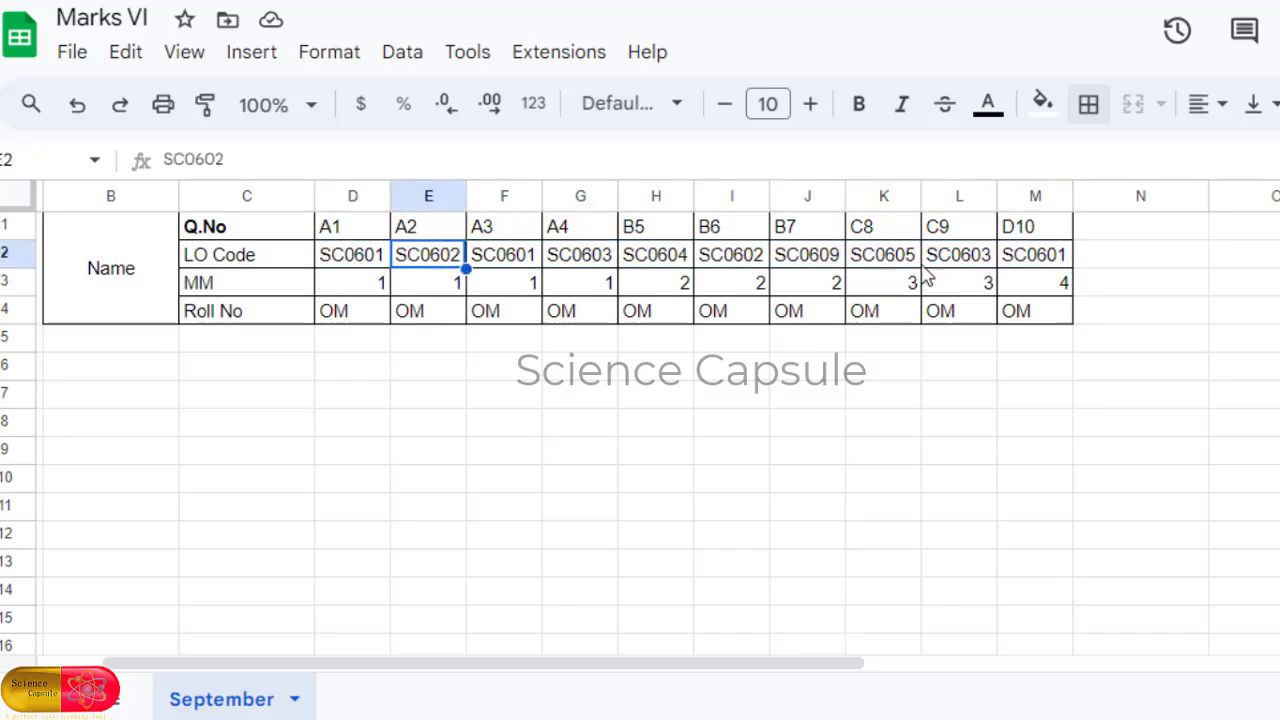
pyautogui.moveTo(1043, 258); pyautogui.dragTo(370, 264)
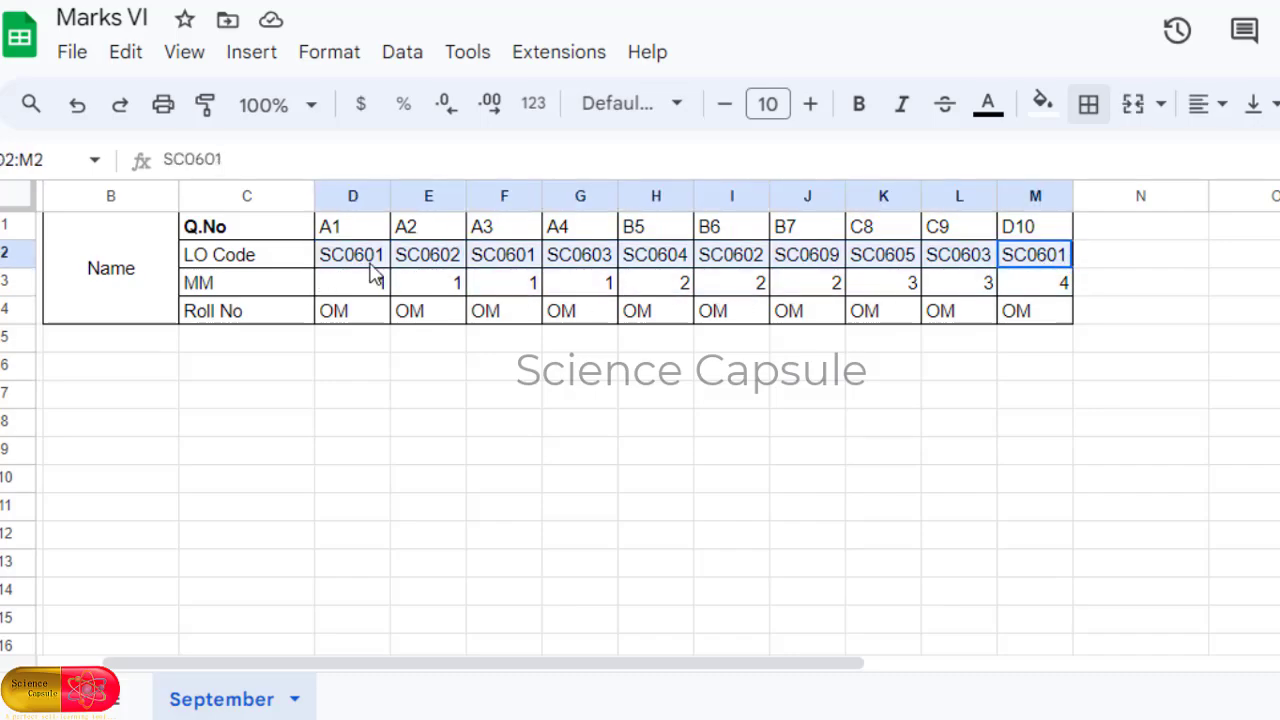
pyautogui.click(290, 264)
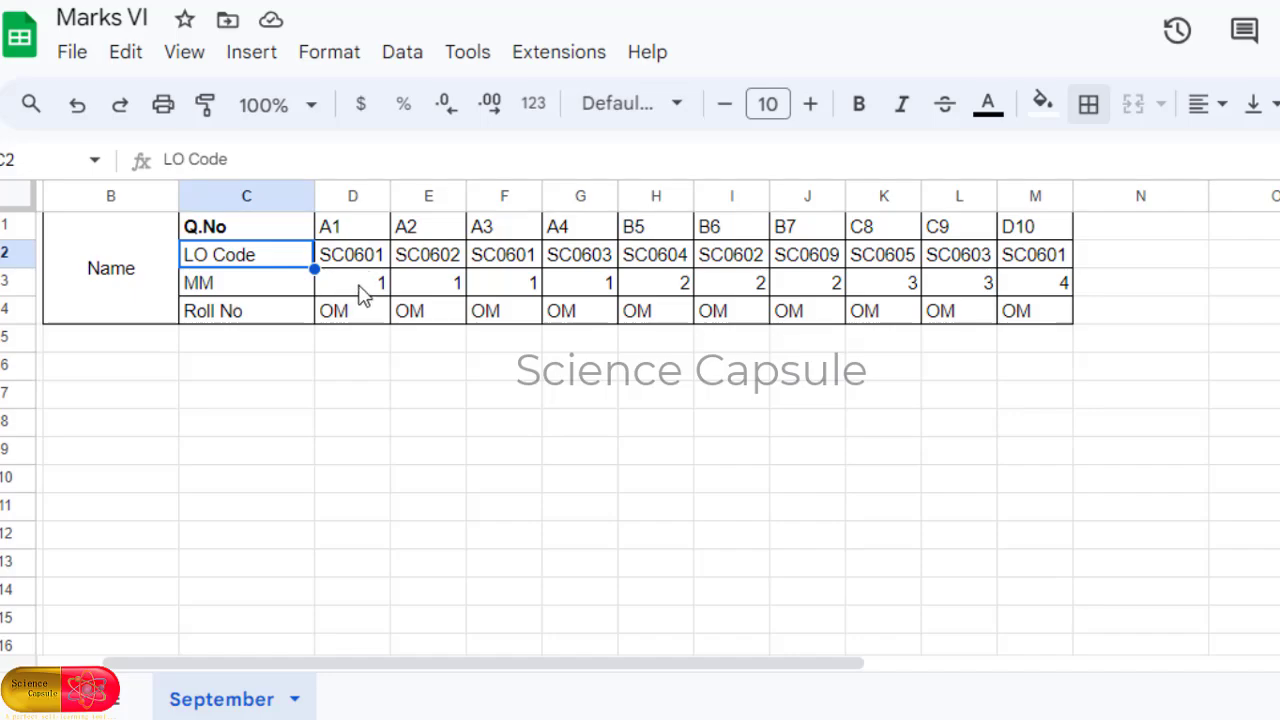
pyautogui.click(362, 290)
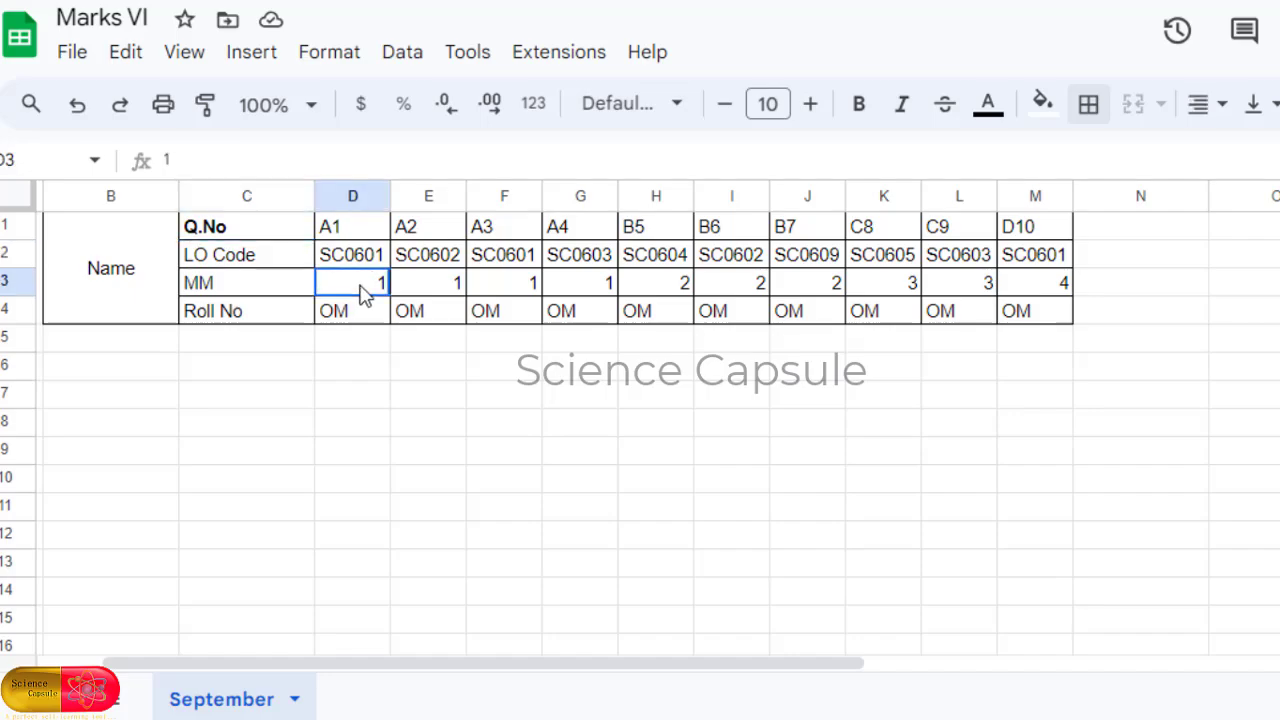
pyautogui.click(440, 293)
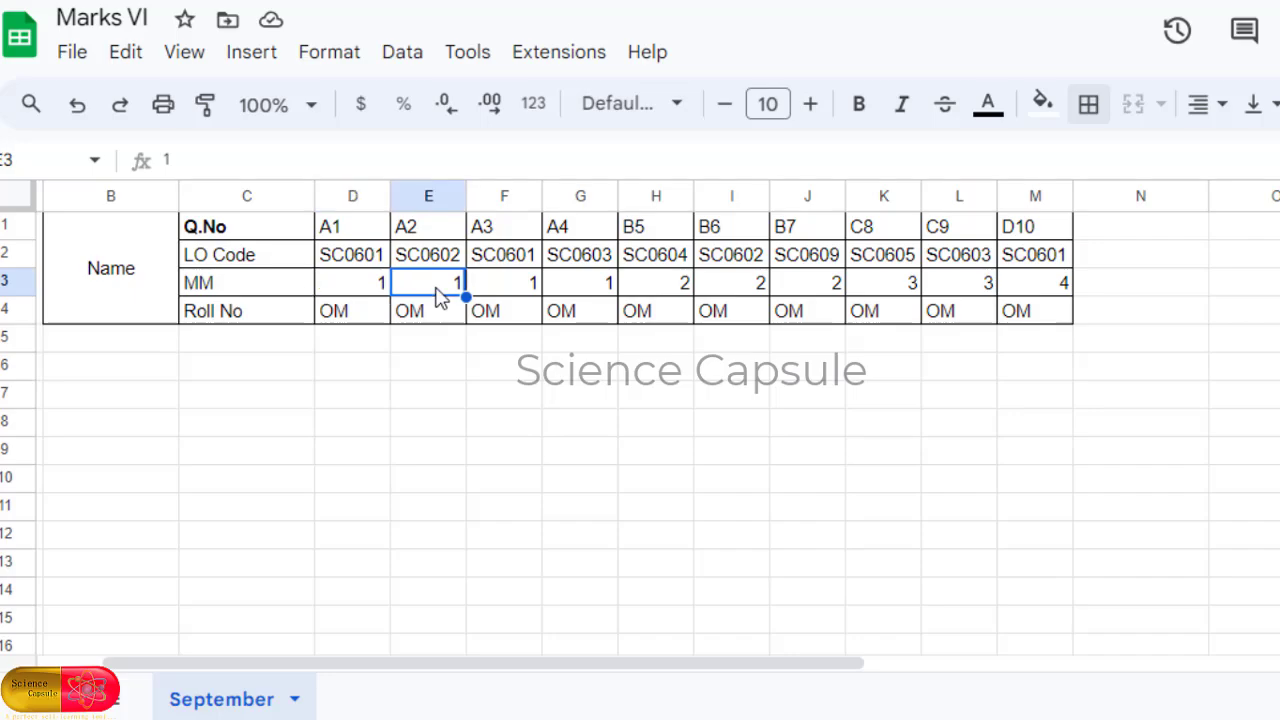
pyautogui.click(590, 288)
pyautogui.keyDown('shift'); pyautogui.click(360, 290); pyautogui.keyUp('shift')
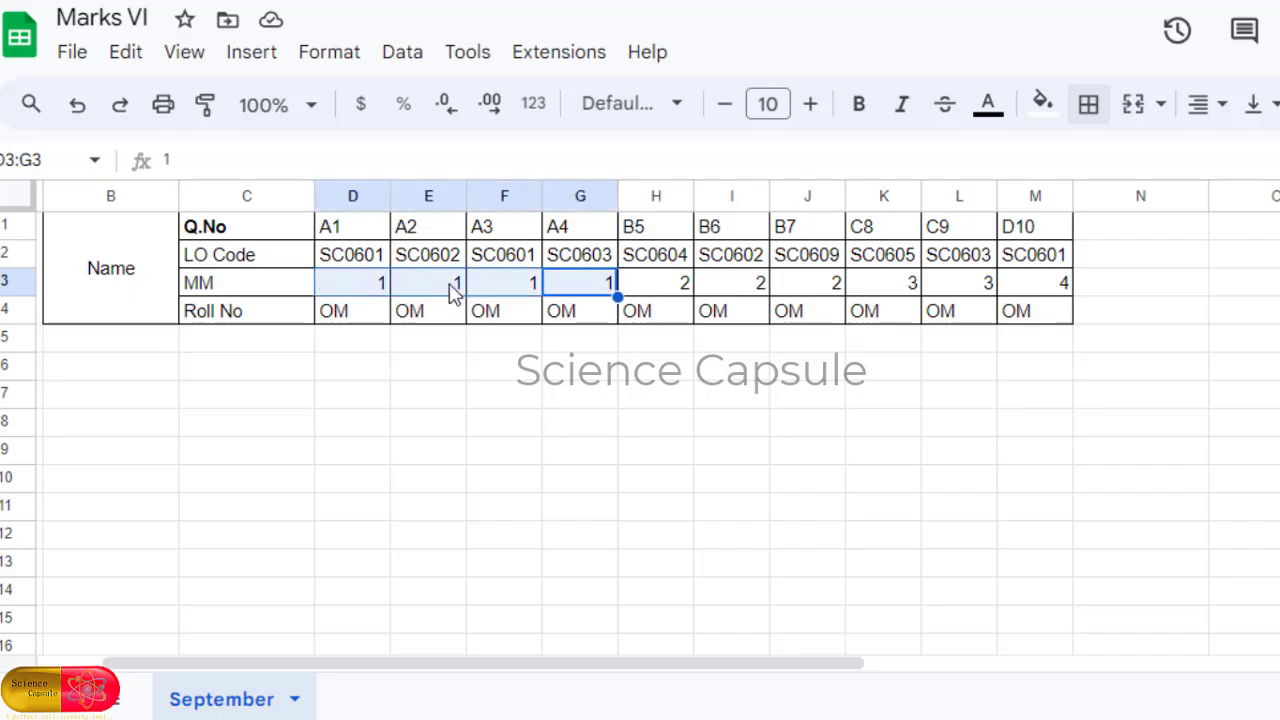
pyautogui.moveTo(660, 300); pyautogui.dragTo(968, 295)
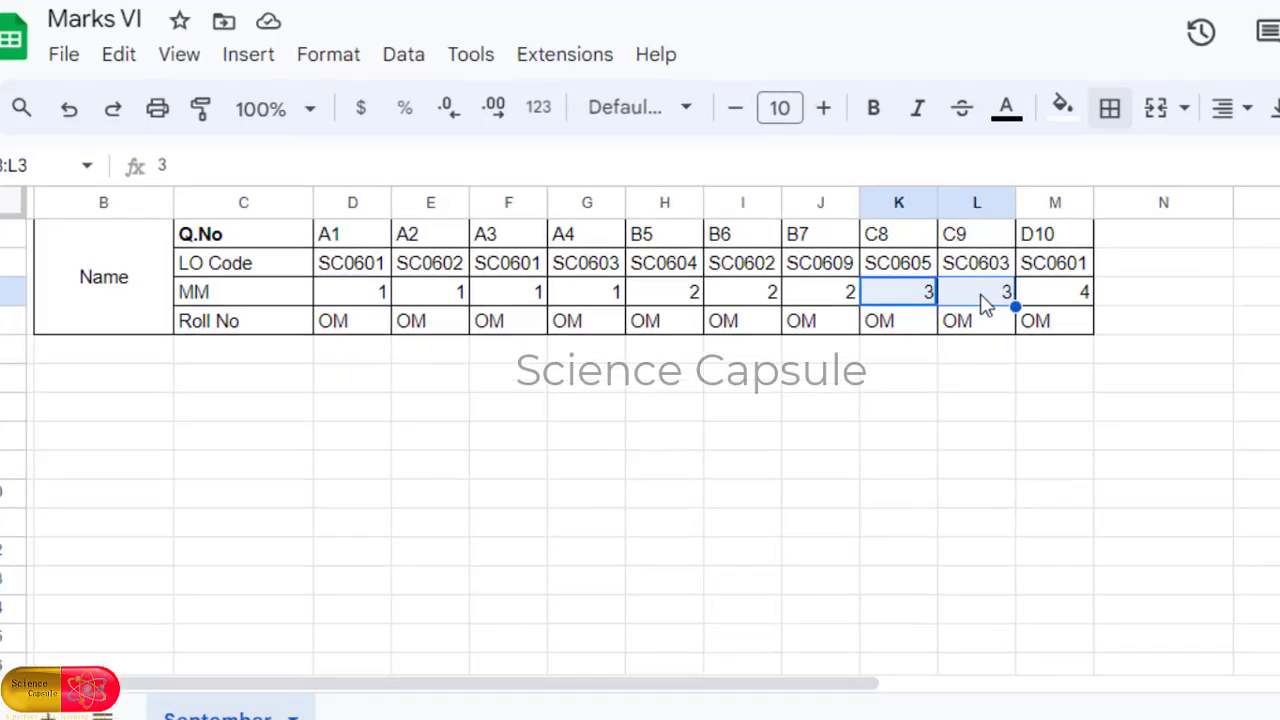
pyautogui.click(984, 300)
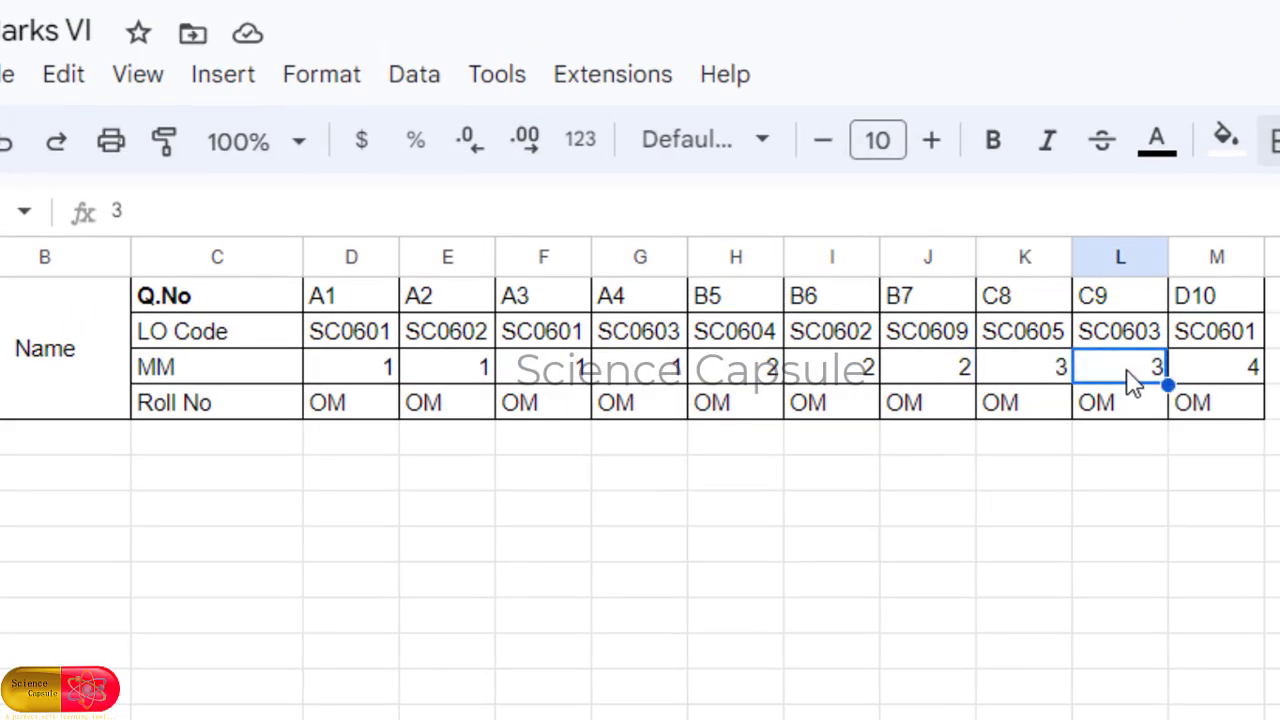
pyautogui.click(1062, 298)
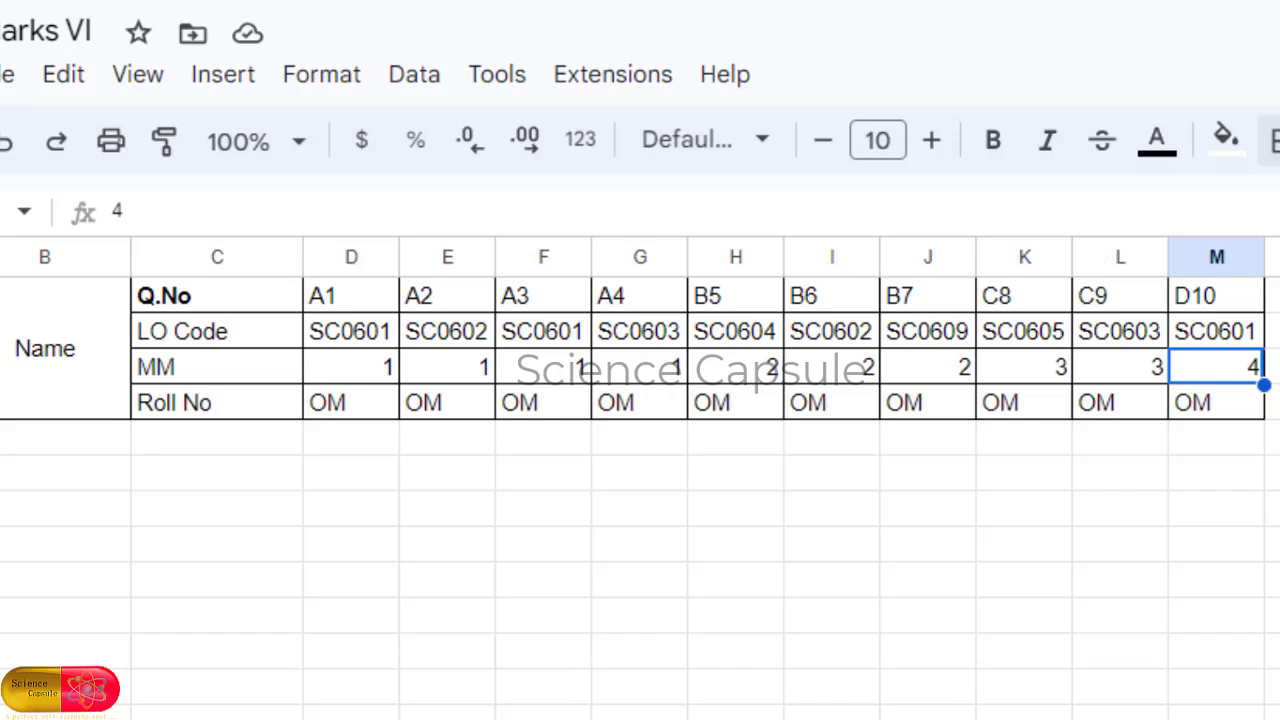
pyautogui.click(585, 576)
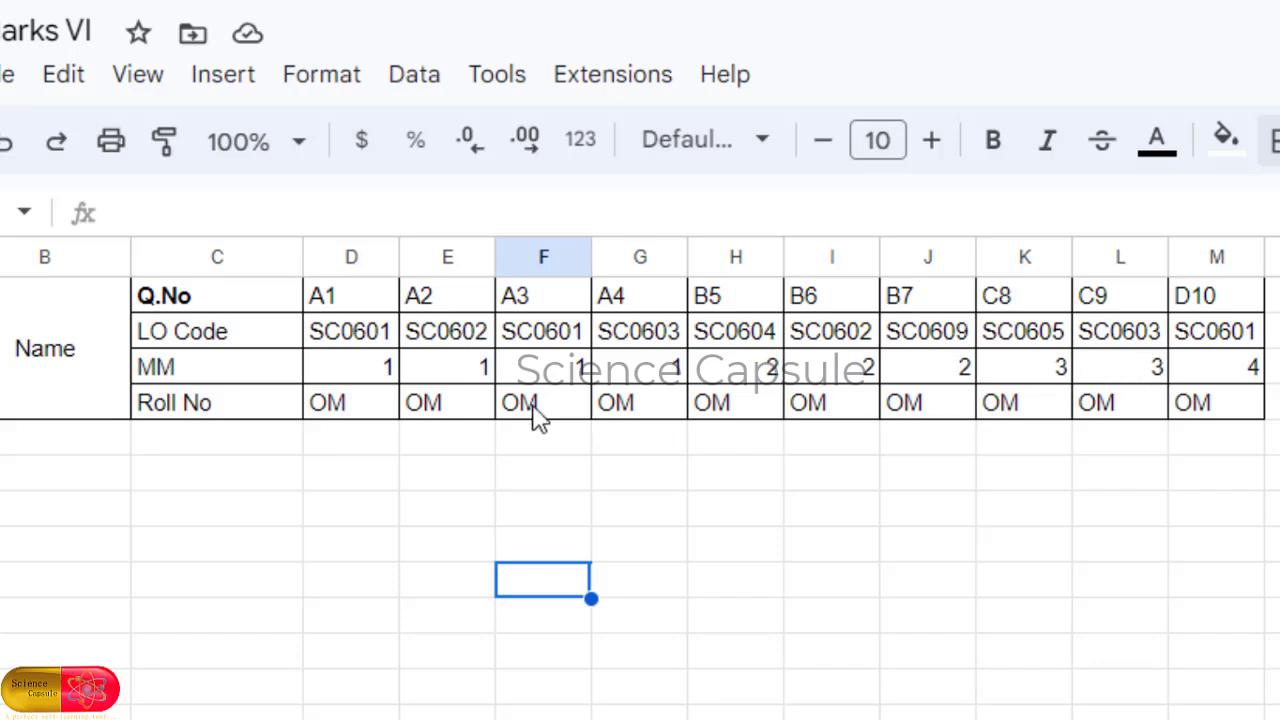
# Enter Student 1 and Student 2 in cells B5 and B6 under the Name heading
pyautogui.click(21, 442)
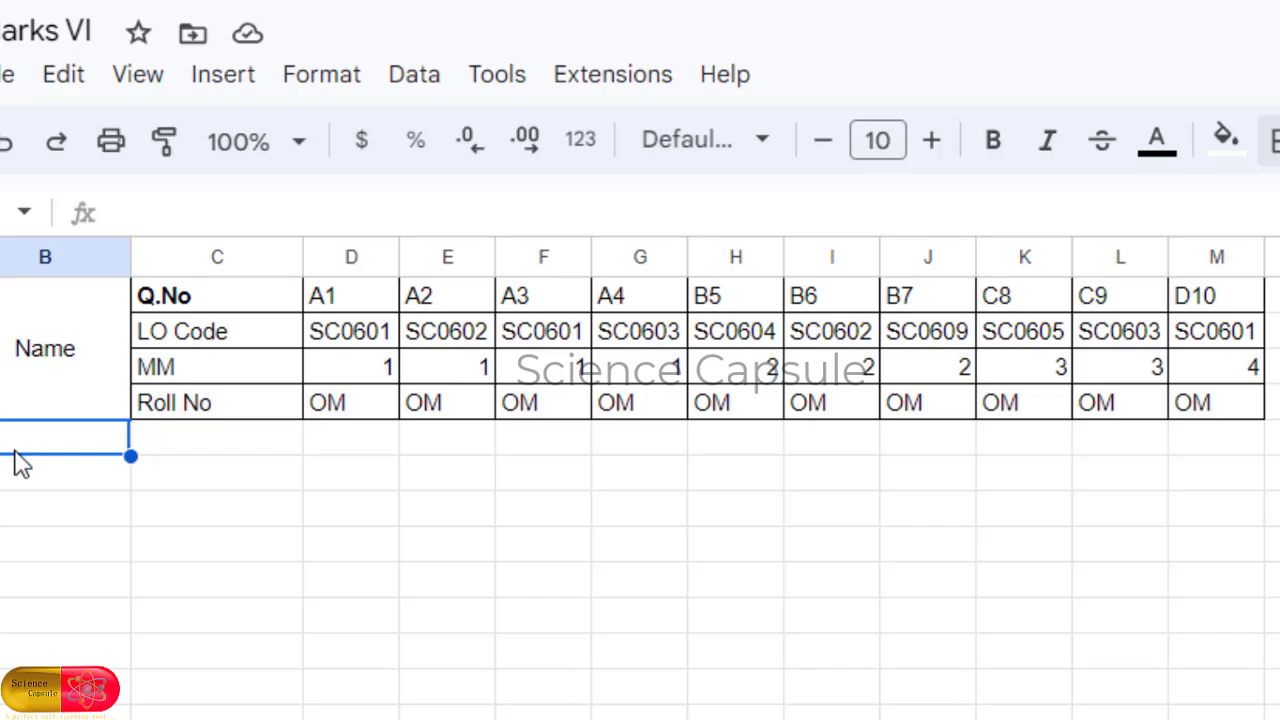
pyautogui.moveTo(14, 450); pyautogui.dragTo(12, 719)
pyautogui.click(80, 512)
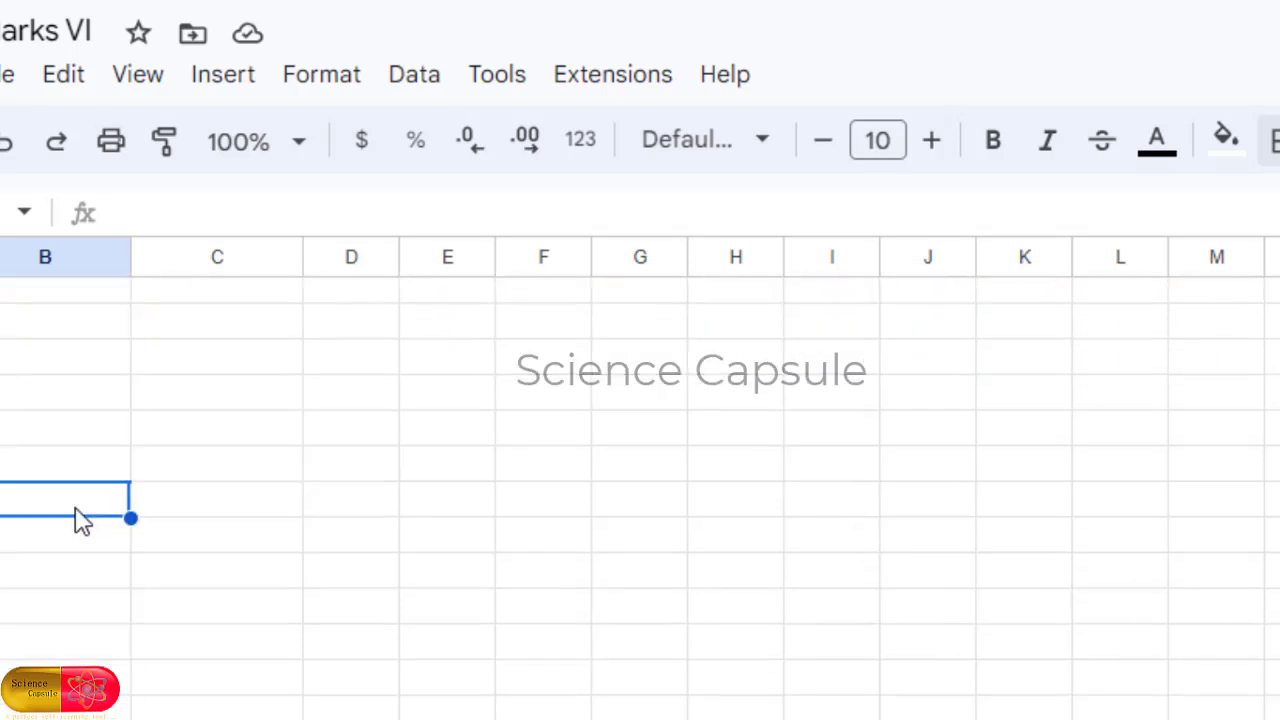
pyautogui.scroll(5, 66, 517)
pyautogui.click(75, 450)
pyautogui.write('Student 1')
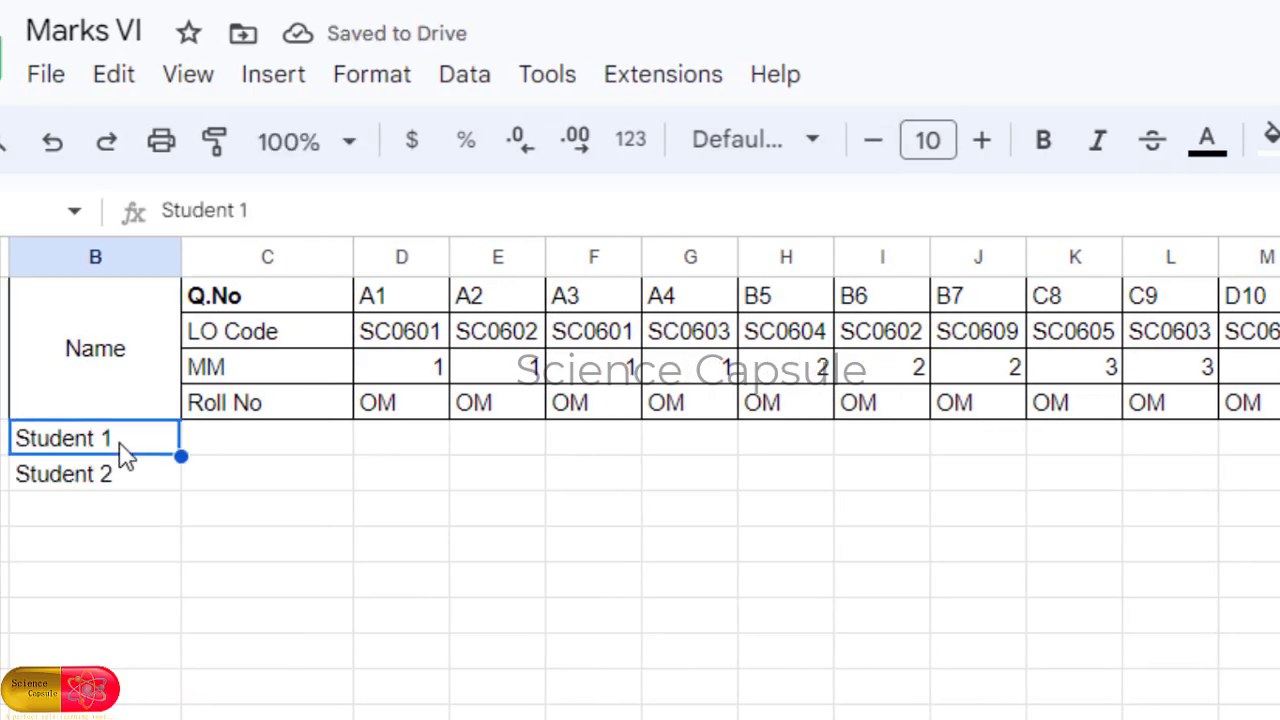
# Examine column C under the Roll No heading, beside the two student entries
pyautogui.press('Right')
pyautogui.press('Down')
pyautogui.scroll(-2, 125, 456)
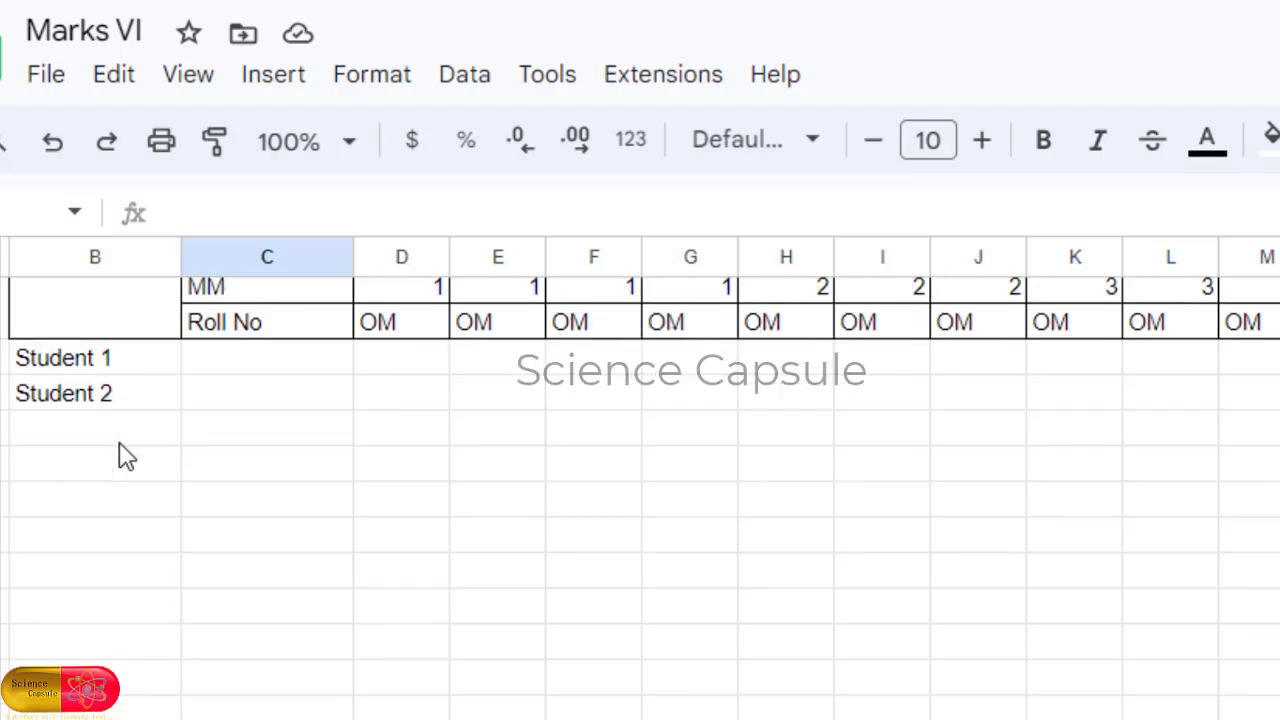
pyautogui.press('Up')
pyautogui.press('Up')
pyautogui.press('Up')
pyautogui.press('Up')
pyautogui.press('Up')
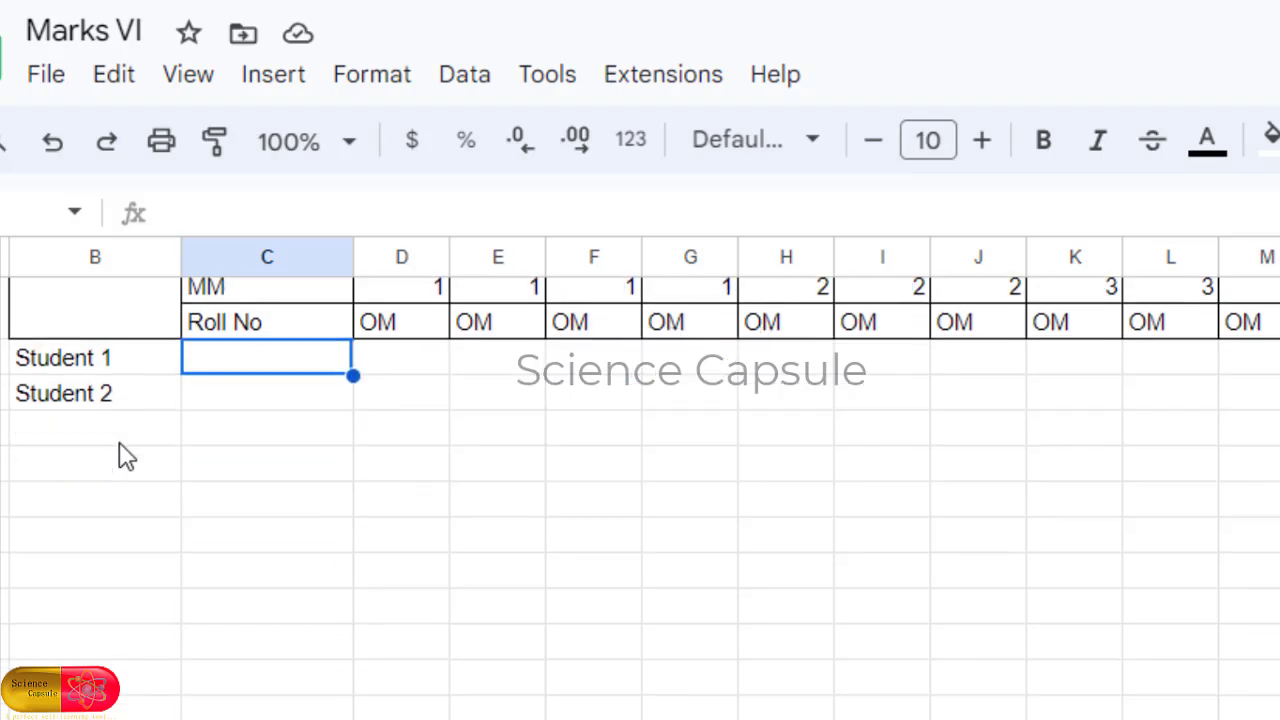
pyautogui.press('Up')
pyautogui.press('Down')
pyautogui.press('Down')
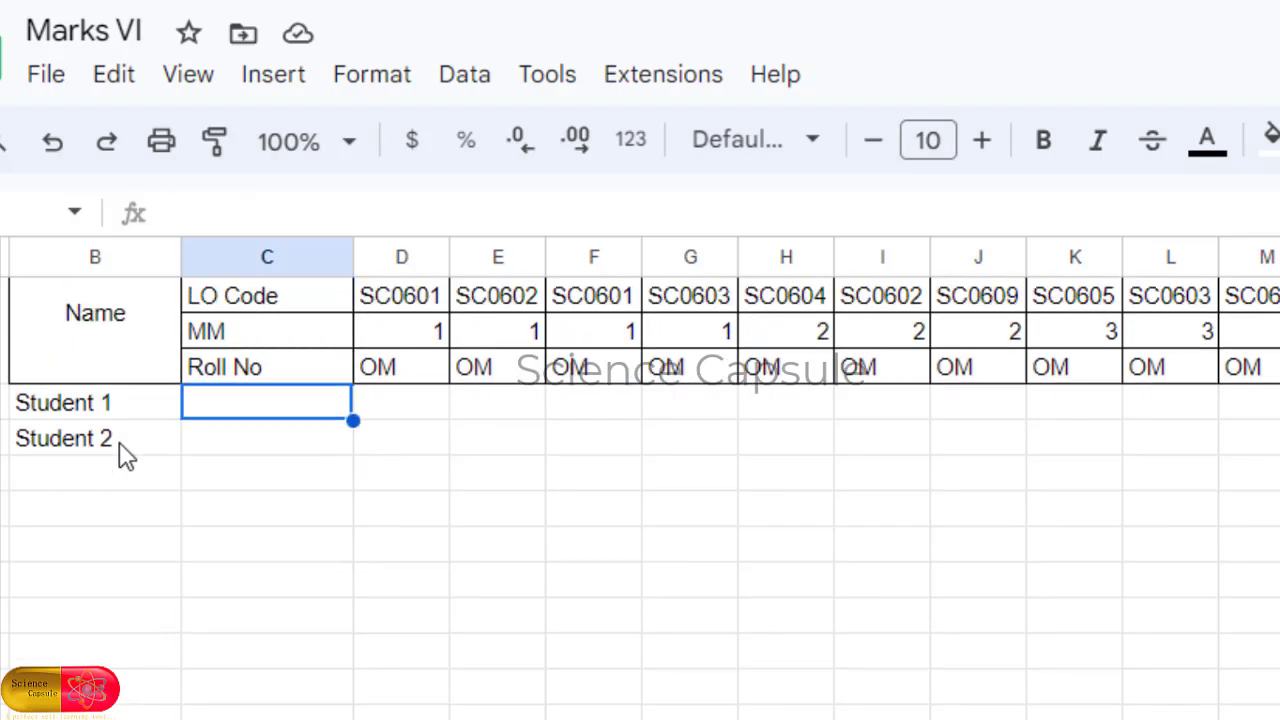
# Select the marks entry area D5:M14 beneath the OM headings to review its extent
pyautogui.press('Right')
pyautogui.press('Right')
pyautogui.press('Left')
pyautogui.hotkey('shift', 'Right')
pyautogui.hotkey('shift', 'Right')
pyautogui.hotkey('shift', 'Right')
pyautogui.hotkey('shift', 'Right')
pyautogui.hotkey('shift', 'Right')
pyautogui.hotkey('shift', 'Right')
pyautogui.hotkey('shift', 'Right')
pyautogui.hotkey('shift', 'Right')
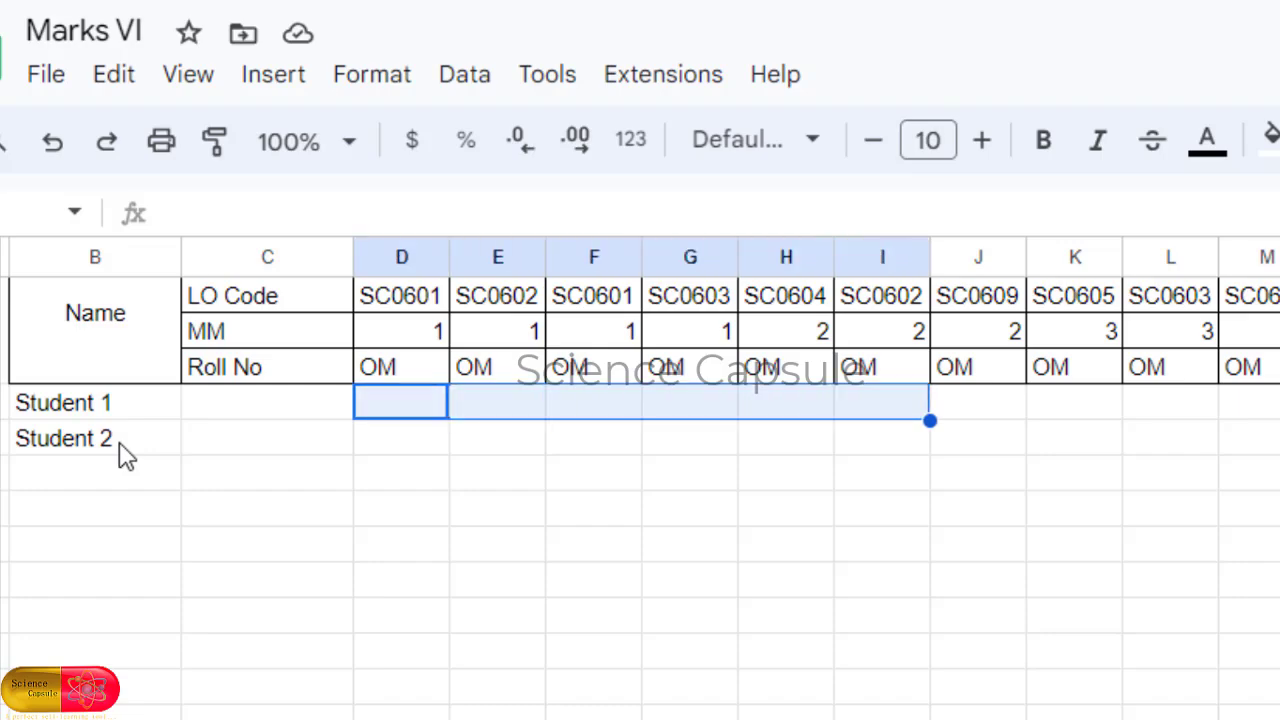
pyautogui.hotkey('shift', 'Right')
pyautogui.hotkey('shift', 'Down')
pyautogui.hotkey('shift', 'Down')
pyautogui.hotkey('shift', 'Down')
pyautogui.hotkey('shift', 'Down')
pyautogui.hotkey('shift', 'Down')
pyautogui.hotkey('shift', 'Down')
pyautogui.hotkey('shift', 'Down')
pyautogui.hotkey('shift', 'Down')
pyautogui.hotkey('shift', 'Down')
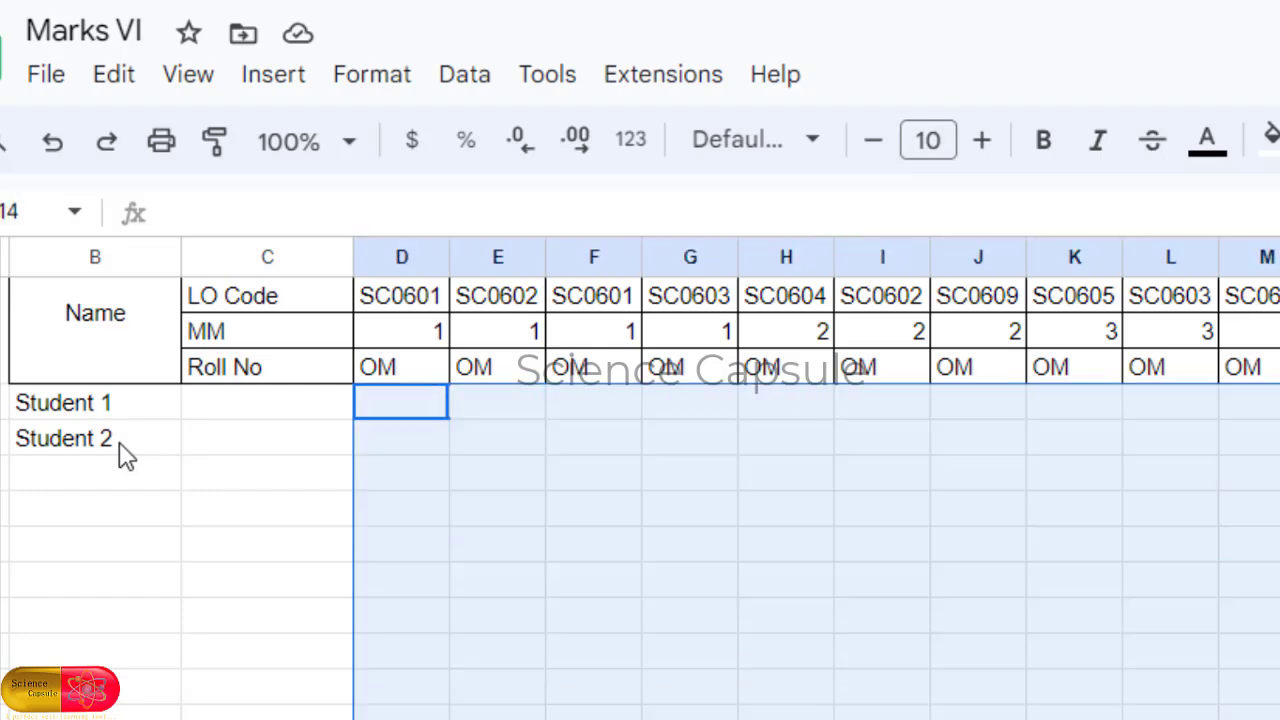
pyautogui.press('Up')
pyautogui.press('Up')
pyautogui.press('Down')
pyautogui.press('Down')
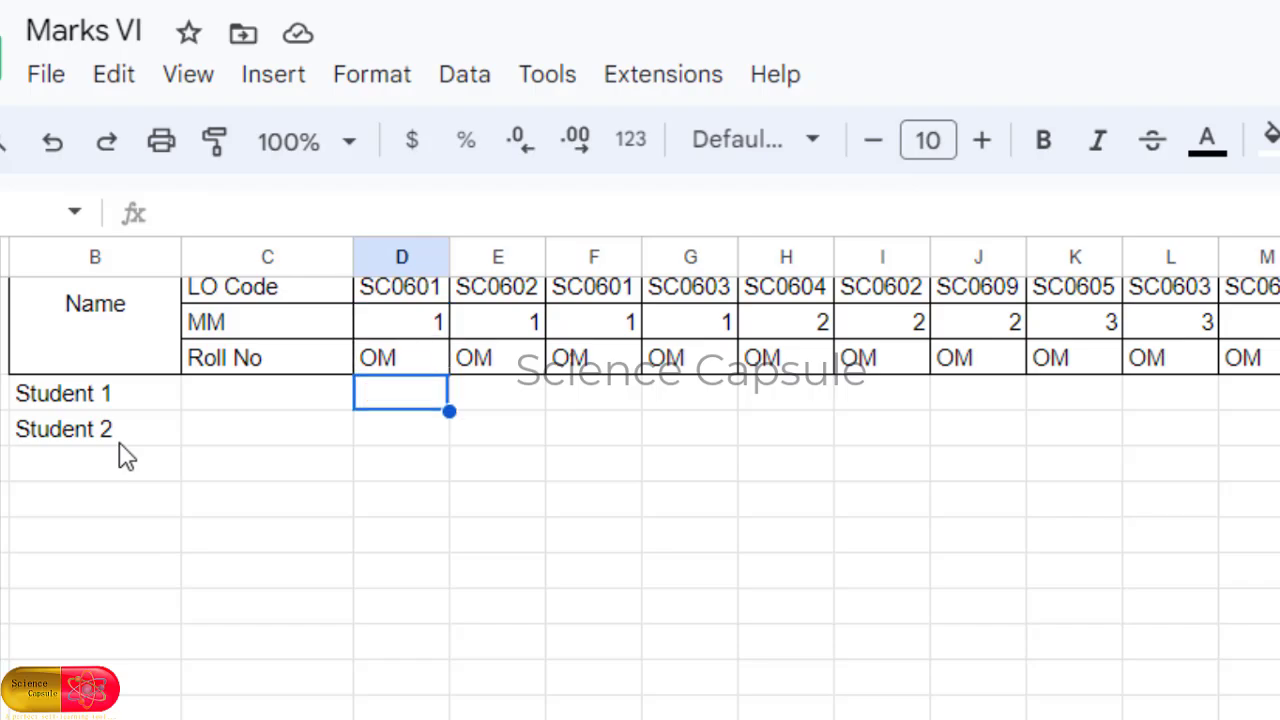
# Review the question columns from header A1 to D10 against the student mark rows below them
pyautogui.press('Up')
pyautogui.press('Up')
pyautogui.press('Up')
pyautogui.press('Up')
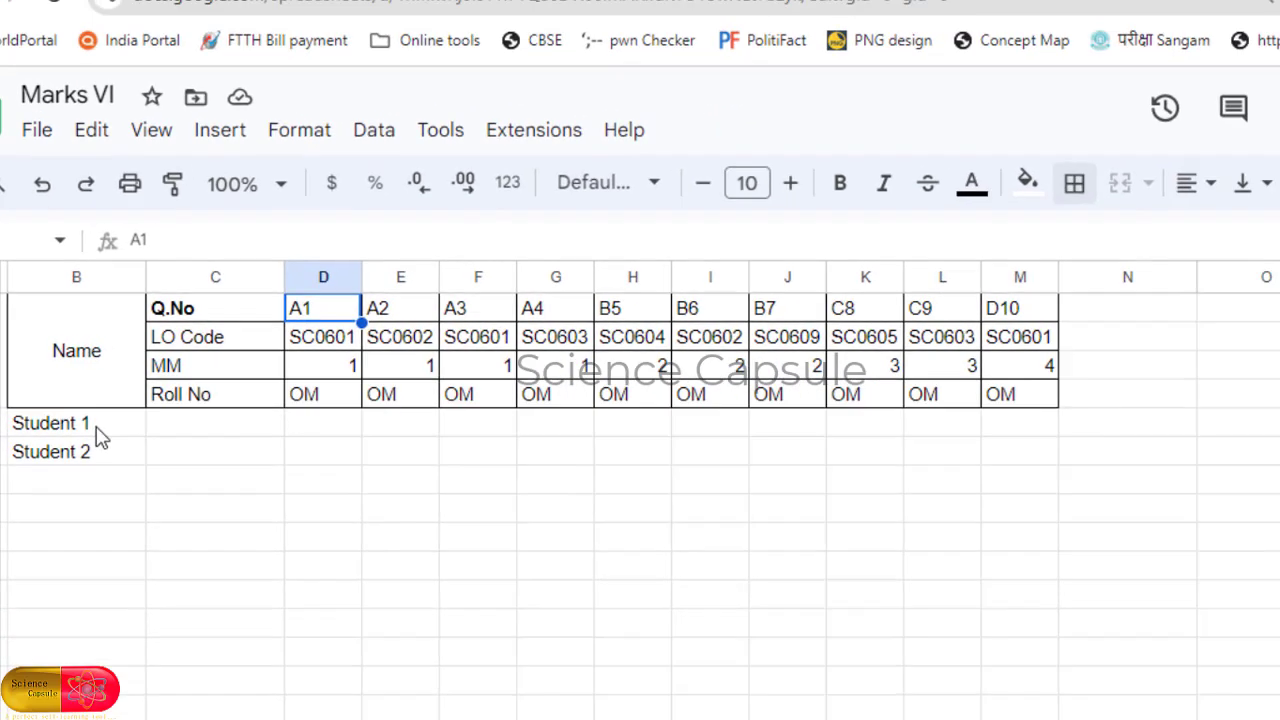
pyautogui.press('Down')
pyautogui.press('Down')
pyautogui.press('Down')
pyautogui.press('Down')
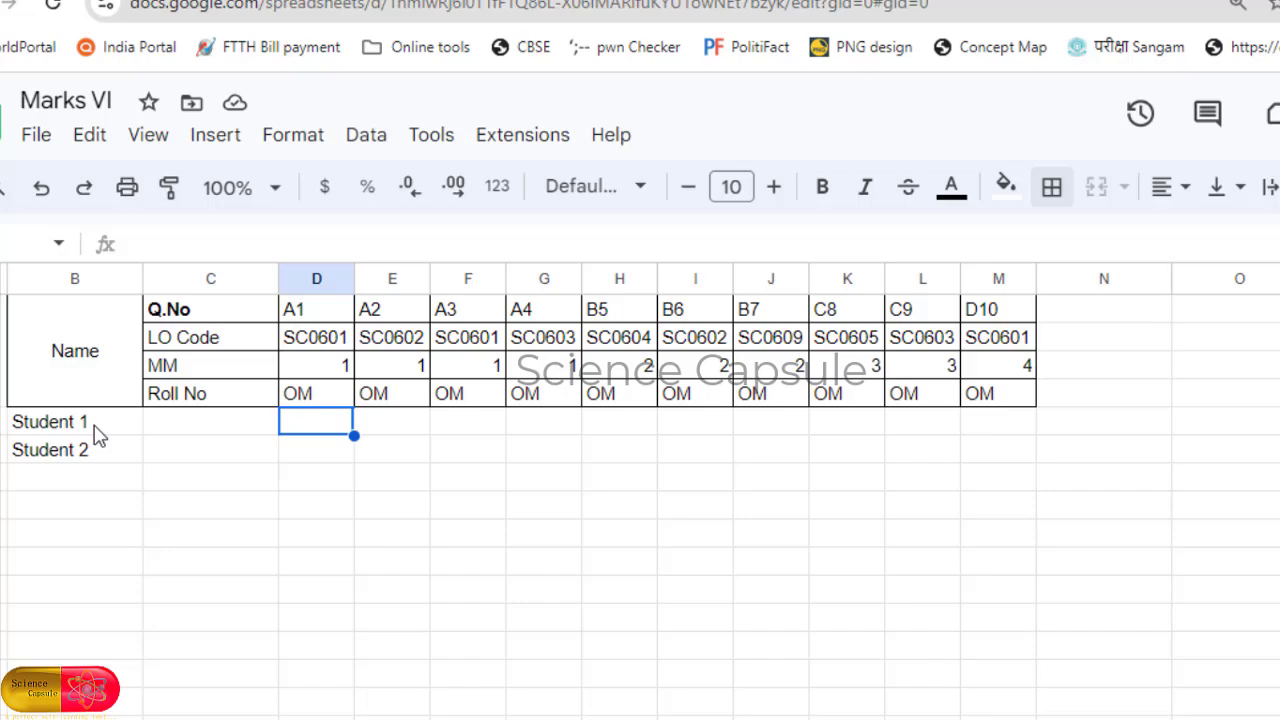
pyautogui.press('Right')
pyautogui.press('Right')
pyautogui.press('Right')
pyautogui.press('Right')
pyautogui.press('Right')
pyautogui.press('Right')
pyautogui.press('Right')
pyautogui.press('Right')
pyautogui.press('Down')
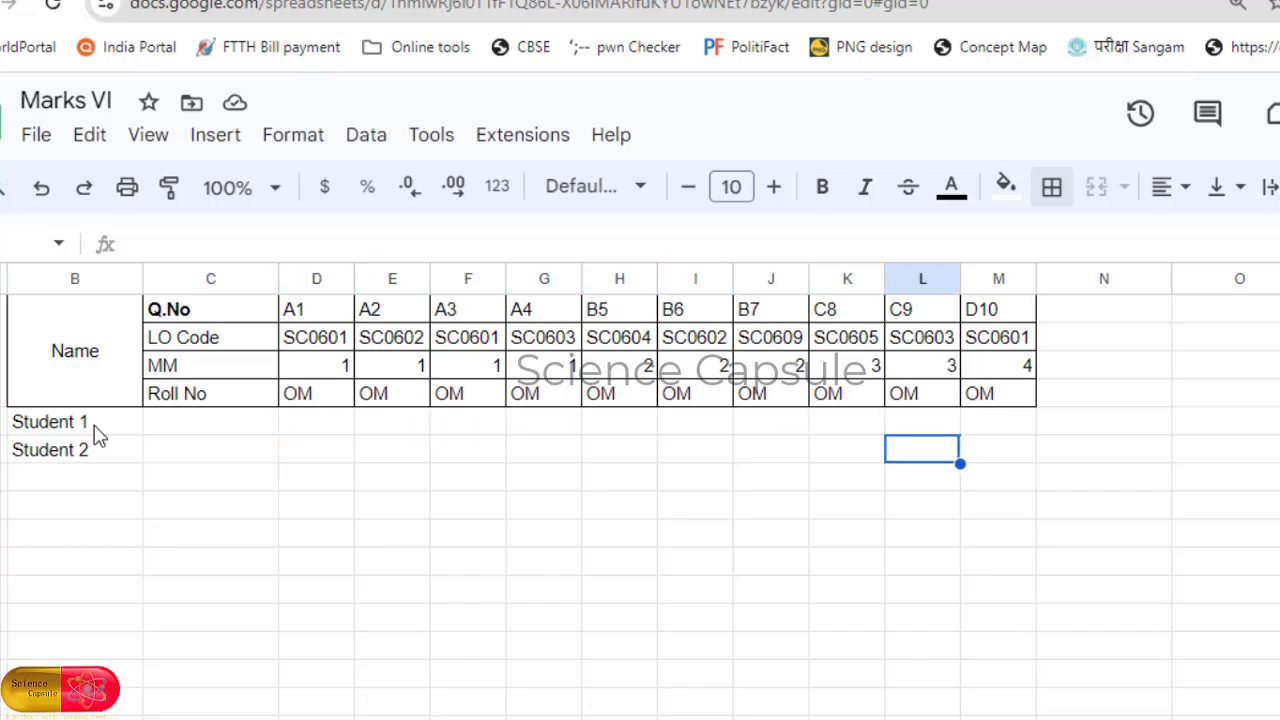
pyautogui.press('Down')
pyautogui.press('Left')
pyautogui.press('Left')
pyautogui.press('Left')
pyautogui.press('Left')
pyautogui.press('Right')
pyautogui.press('Right')
pyautogui.press('Right')
pyautogui.press('Right')
pyautogui.press('Right')
pyautogui.press('Right')
pyautogui.press('Right')
pyautogui.press('Right')
pyautogui.press('Right')
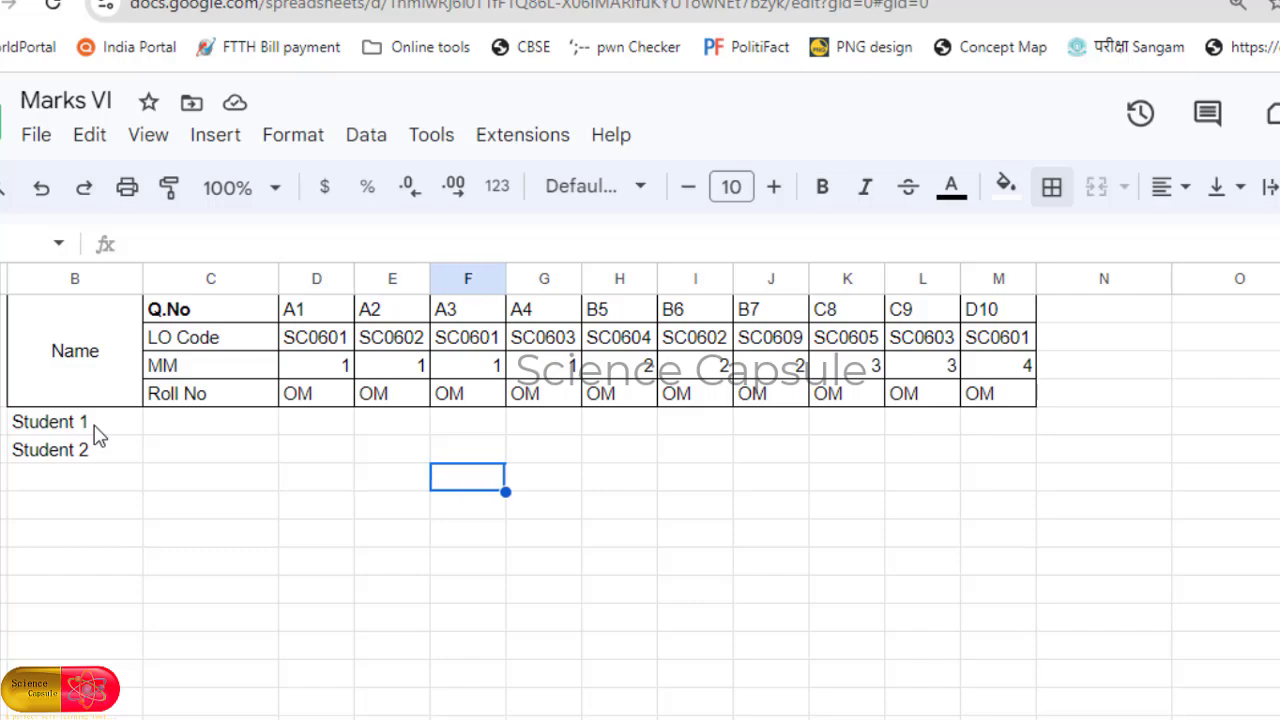
pyautogui.press('Up')
pyautogui.press('Up')
pyautogui.press('Up')
pyautogui.press('Up')
pyautogui.press('Up')
pyautogui.press('Up')
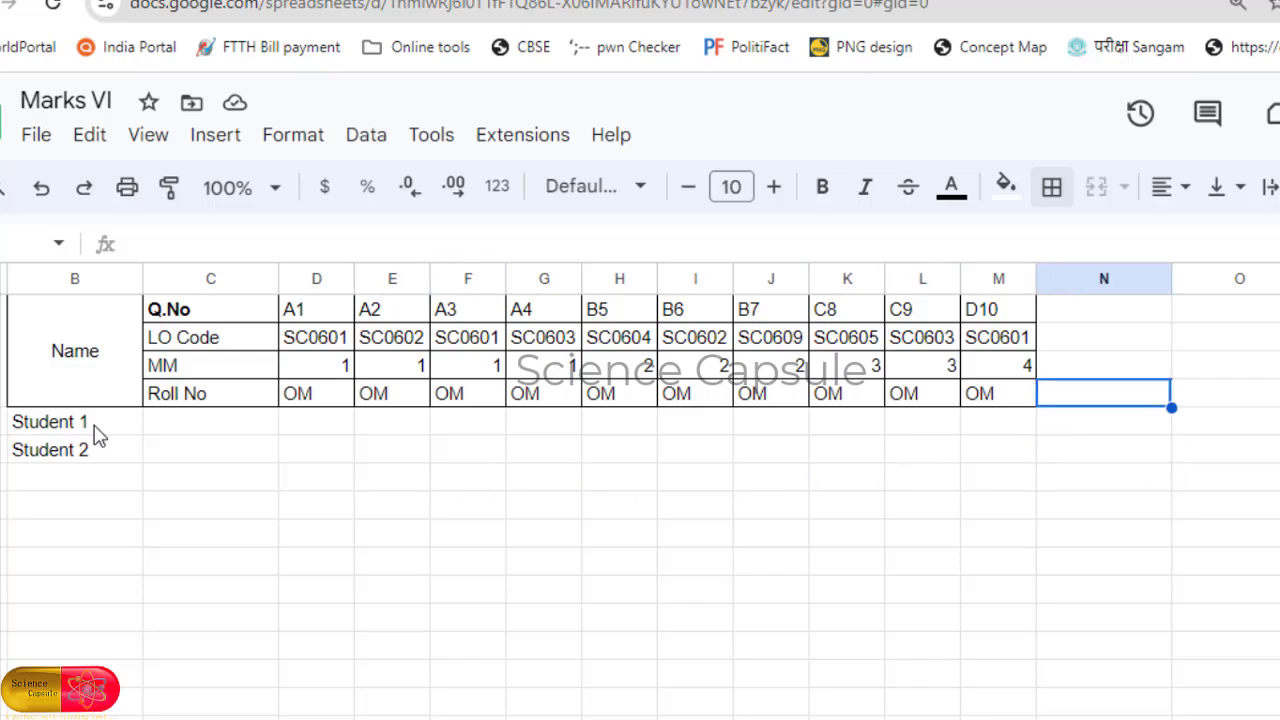
pyautogui.press('Down')
pyautogui.press('Down')
pyautogui.press('Down')
pyautogui.press('Down')
pyautogui.press('Down')
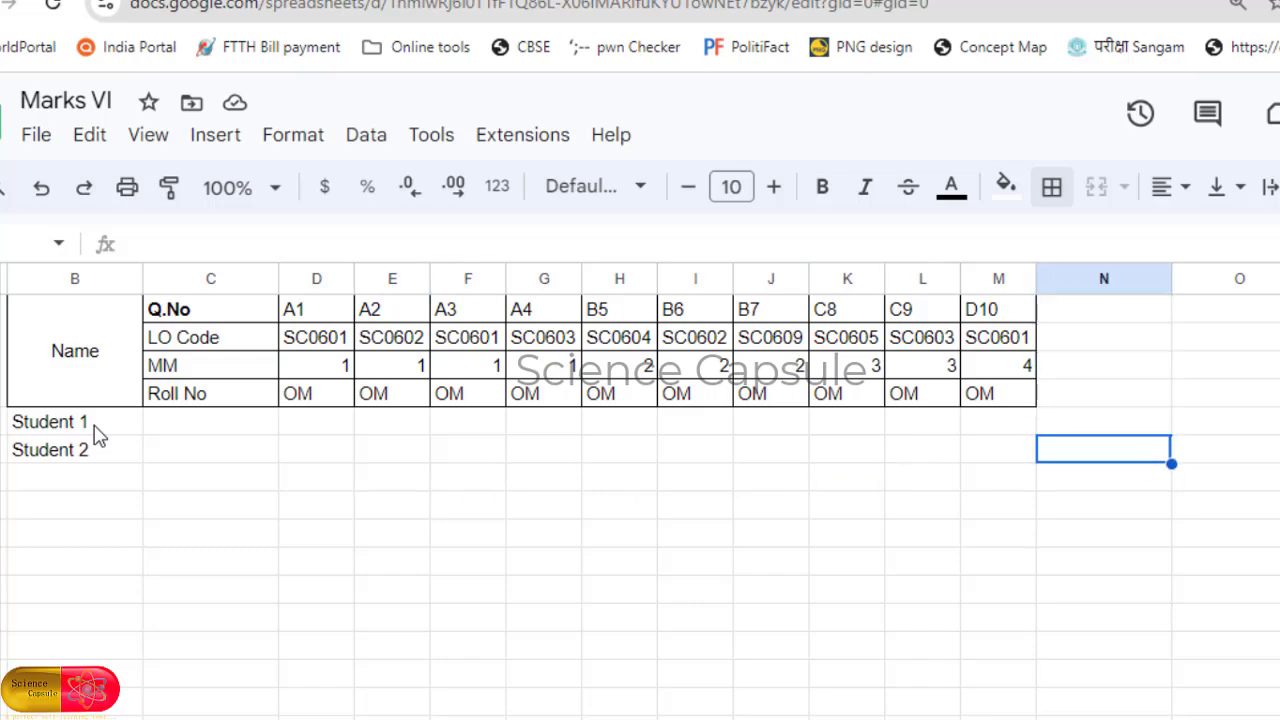
pyautogui.press('Down')
pyautogui.press('Up')
pyautogui.press('Up')
pyautogui.press('Up')
pyautogui.press('Up')
pyautogui.press('Up')
pyautogui.press('Up')
pyautogui.press('Down')
pyautogui.press('Down')
pyautogui.press('Down')
pyautogui.press('Down')
pyautogui.press('Down')
pyautogui.press('Down')
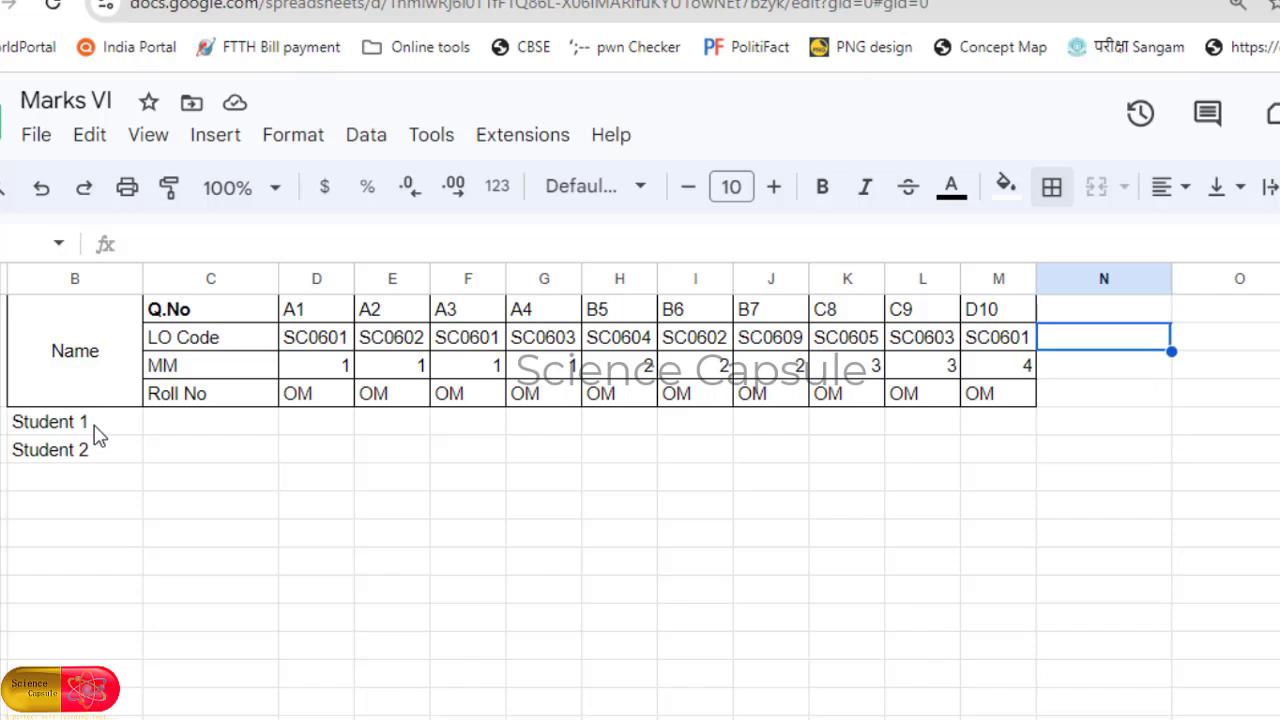
pyautogui.press('Up')
pyautogui.press('Up')
pyautogui.press('Up')
pyautogui.press('Up')
pyautogui.press('Up')
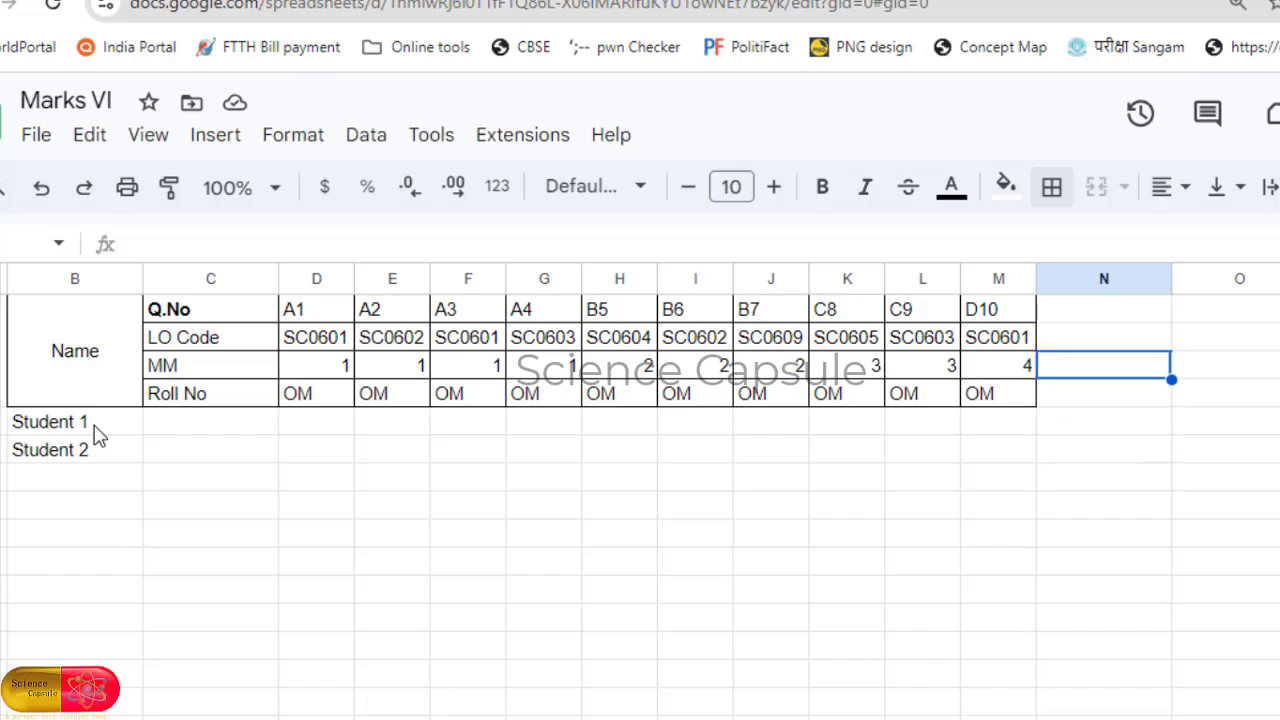
# Examine the LO Code row question by question, checking which codes recur across D2:M2
pyautogui.press('Left')
pyautogui.press('Left')
pyautogui.press('Left')
pyautogui.press('Left')
pyautogui.press('Left')
pyautogui.press('Left')
pyautogui.press('Left')
pyautogui.press('Left')
pyautogui.press('Left')
pyautogui.press('Left')
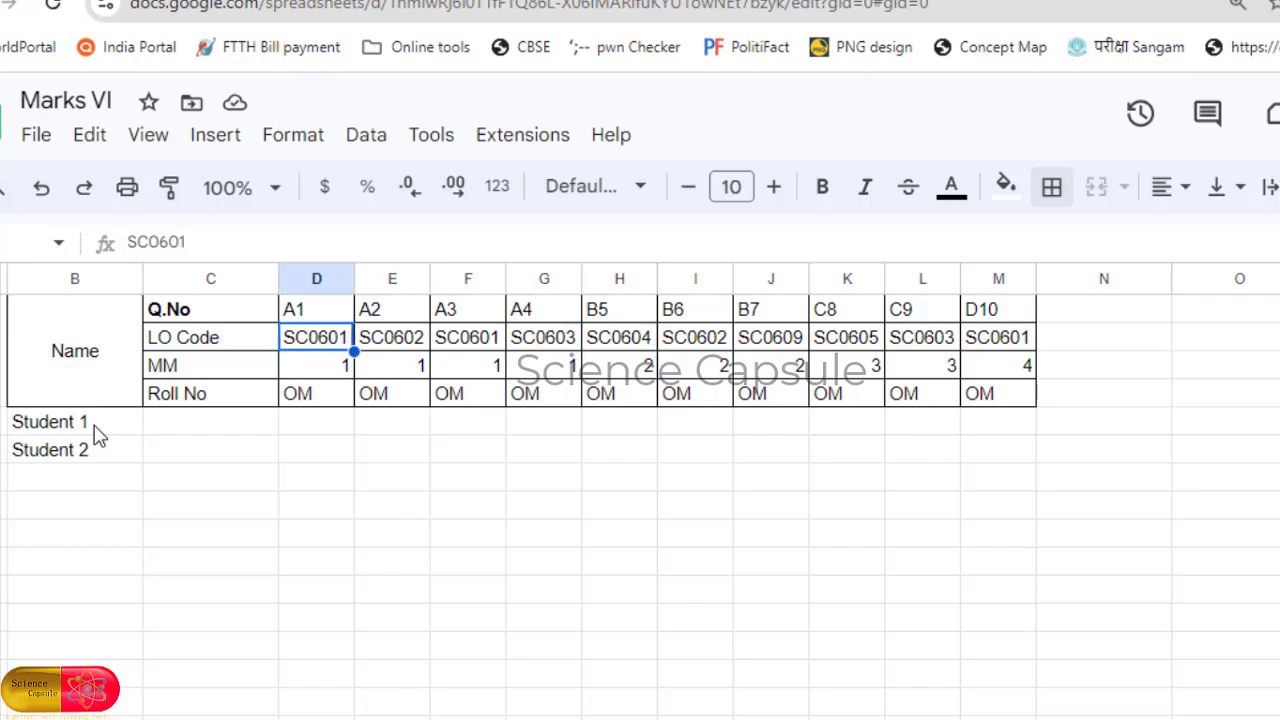
pyautogui.press('Right')
pyautogui.press('Right')
pyautogui.press('Left')
pyautogui.press('Left')
pyautogui.press('Right')
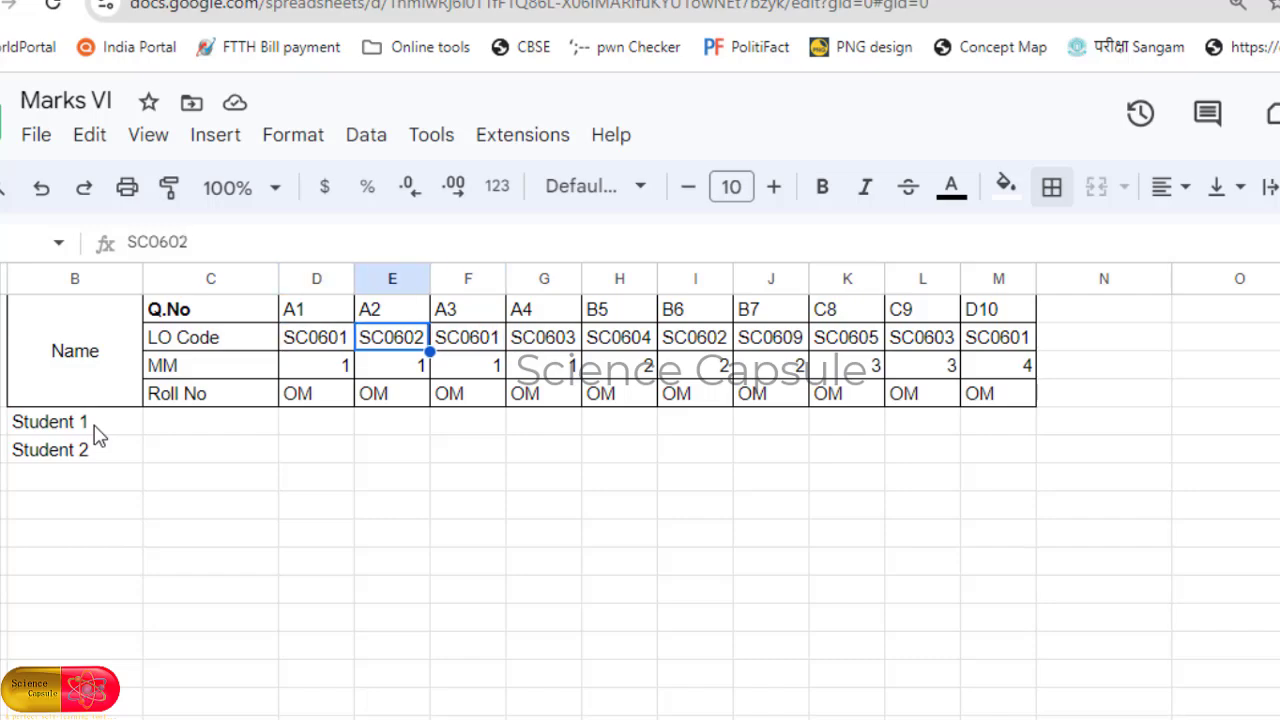
pyautogui.press('Right')
pyautogui.press('Right')
pyautogui.press('Right')
pyautogui.press('Right')
pyautogui.press('Right')
pyautogui.press('Right')
pyautogui.press('Right')
pyautogui.press('Right')
pyautogui.press('Right')
pyautogui.press('Right')
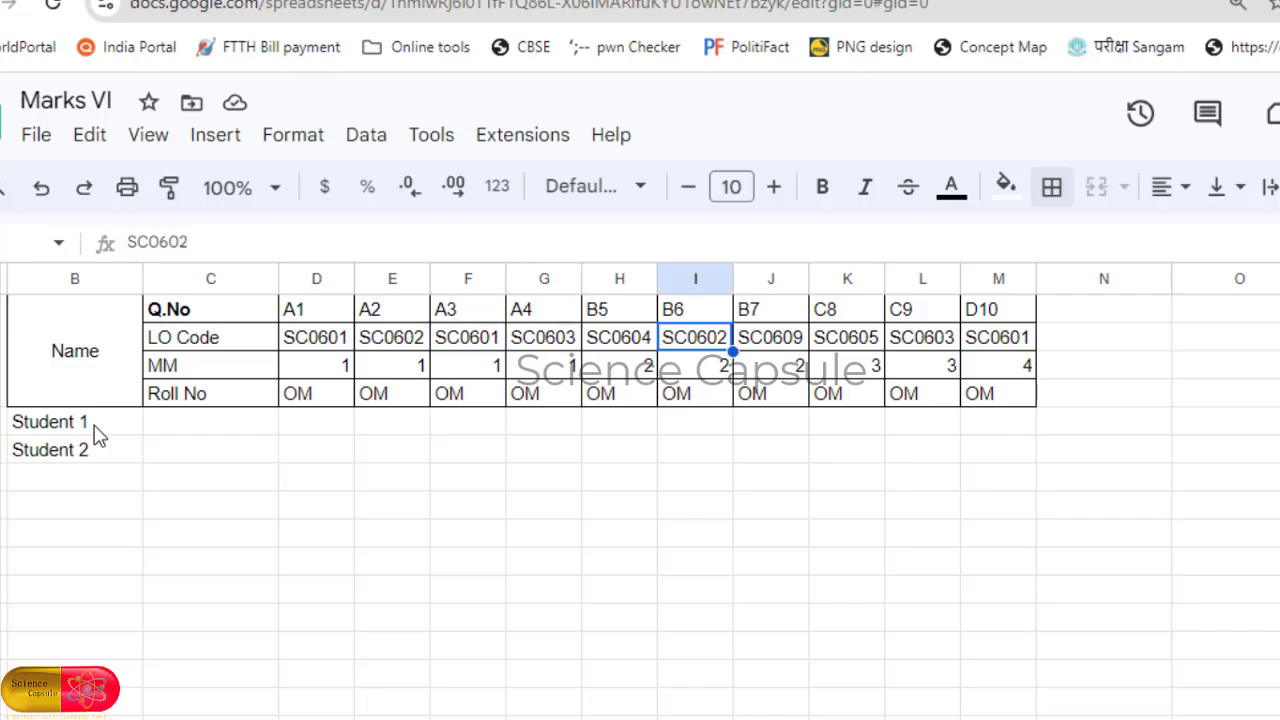
pyautogui.press('Left')
pyautogui.press('Left')
pyautogui.press('Right')
# Check the first row from the free columns N and O back to the Sl. No heading in column A
pyautogui.press('Up')
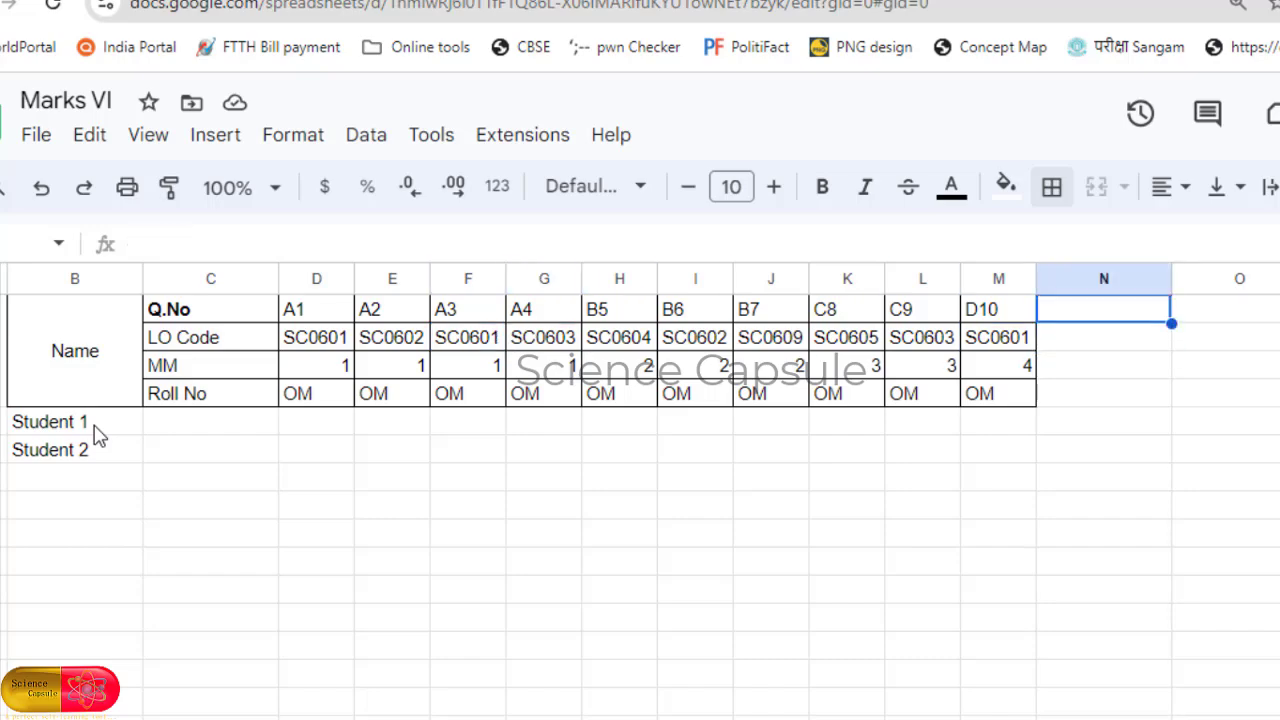
pyautogui.press('Right')
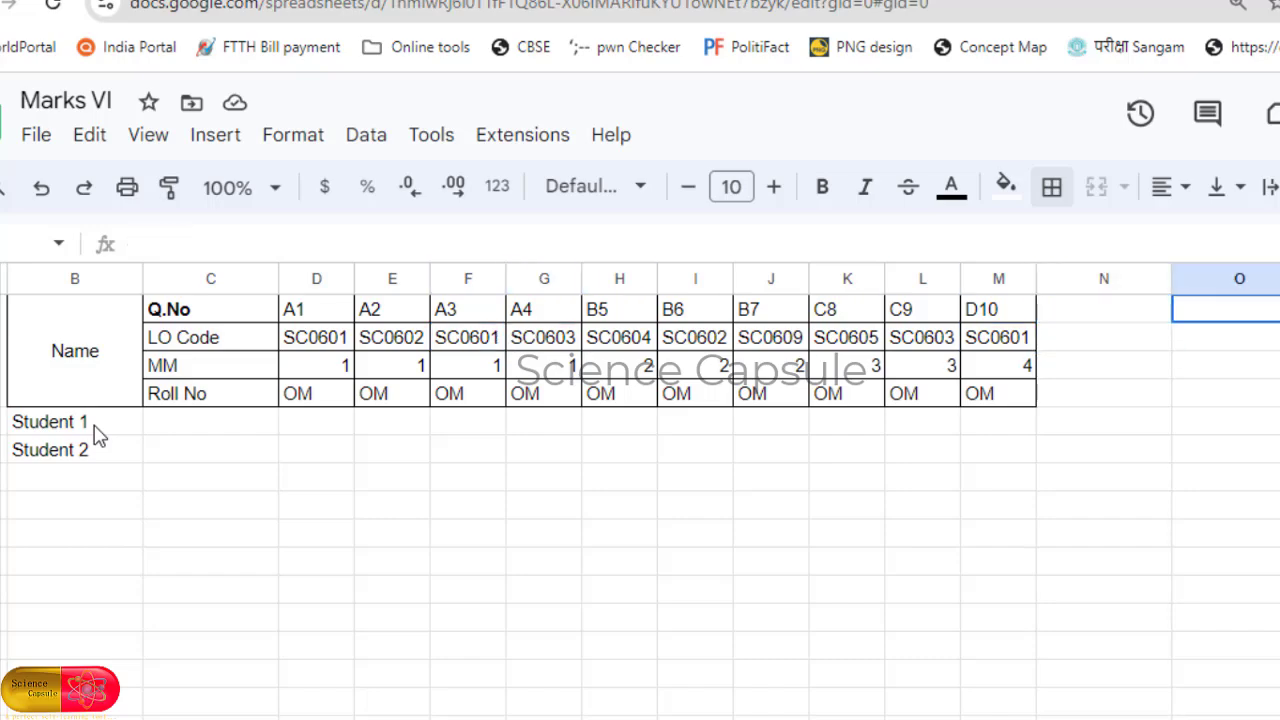
pyautogui.press('Left')
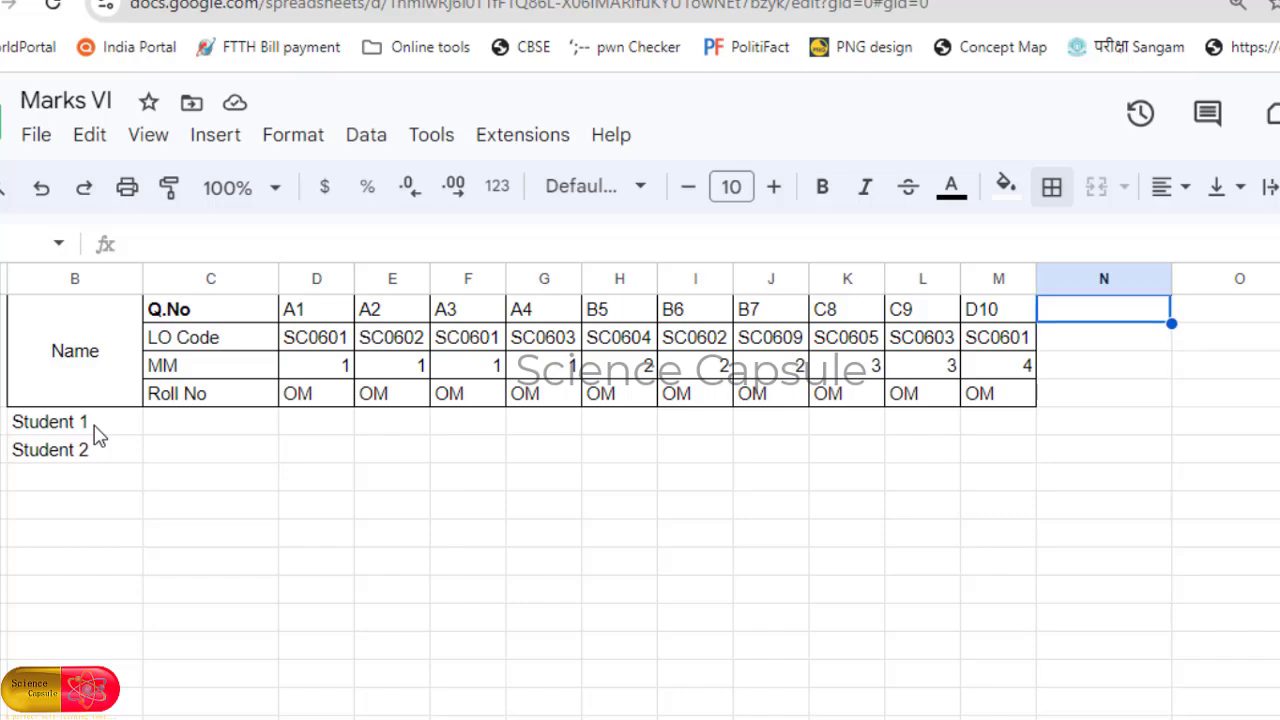
pyautogui.press('Left')
pyautogui.press('Left')
pyautogui.press('Left')
pyautogui.press('Left')
pyautogui.press('Left')
pyautogui.press('Left')
pyautogui.press('Left')
pyautogui.press('Left')
pyautogui.press('Left')
pyautogui.press('Left')
pyautogui.press('Left')
pyautogui.press('Left')
pyautogui.press('Left')
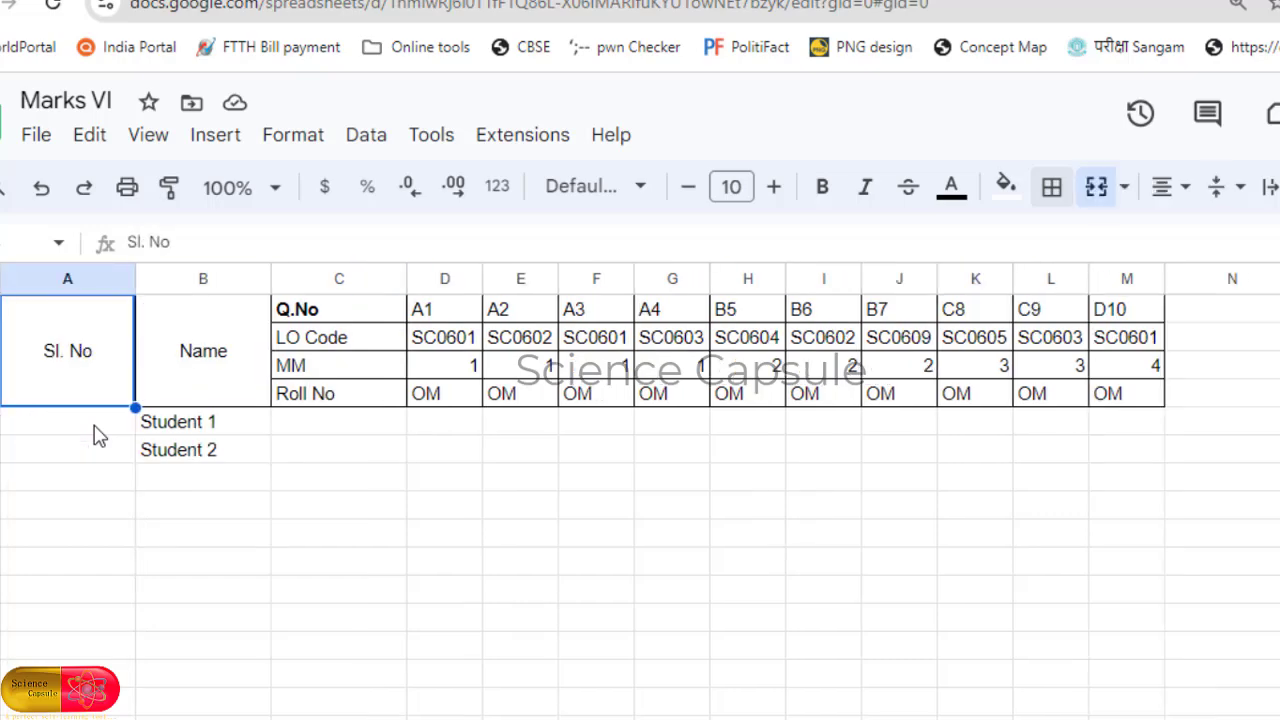
# Number the student rows 1, 2 and 3 beneath the Sl. No heading and narrow column A
pyautogui.press('Right')
pyautogui.press('Left')
pyautogui.press('Down')
pyautogui.write('1')
pyautogui.press('Return')
pyautogui.write('2')
pyautogui.press('Return')
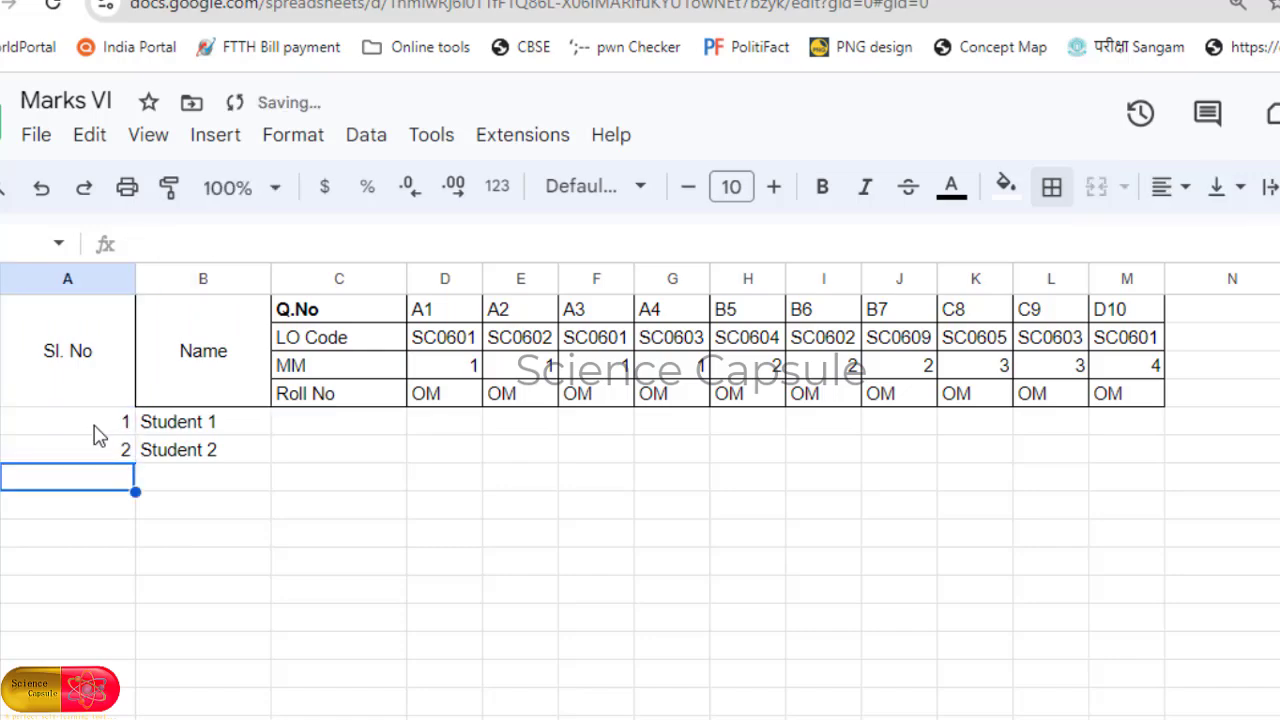
pyautogui.write('3')
pyautogui.press('Return')
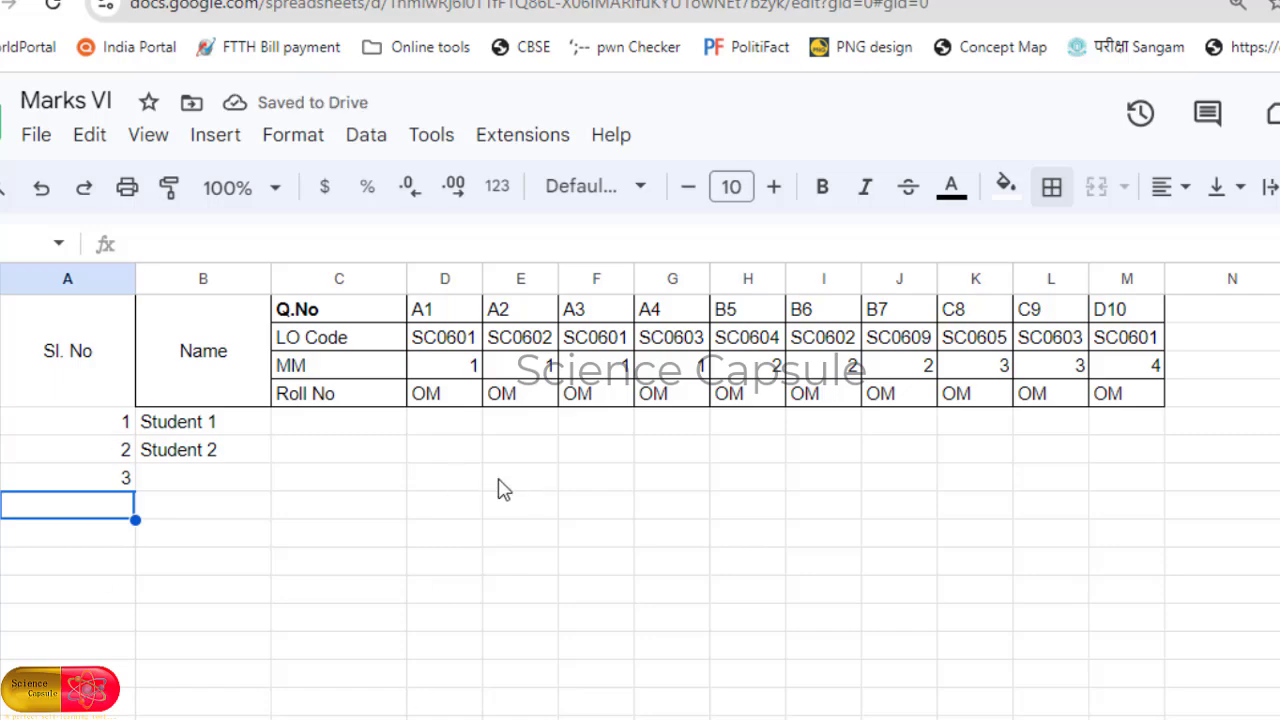
pyautogui.click(375, 477)
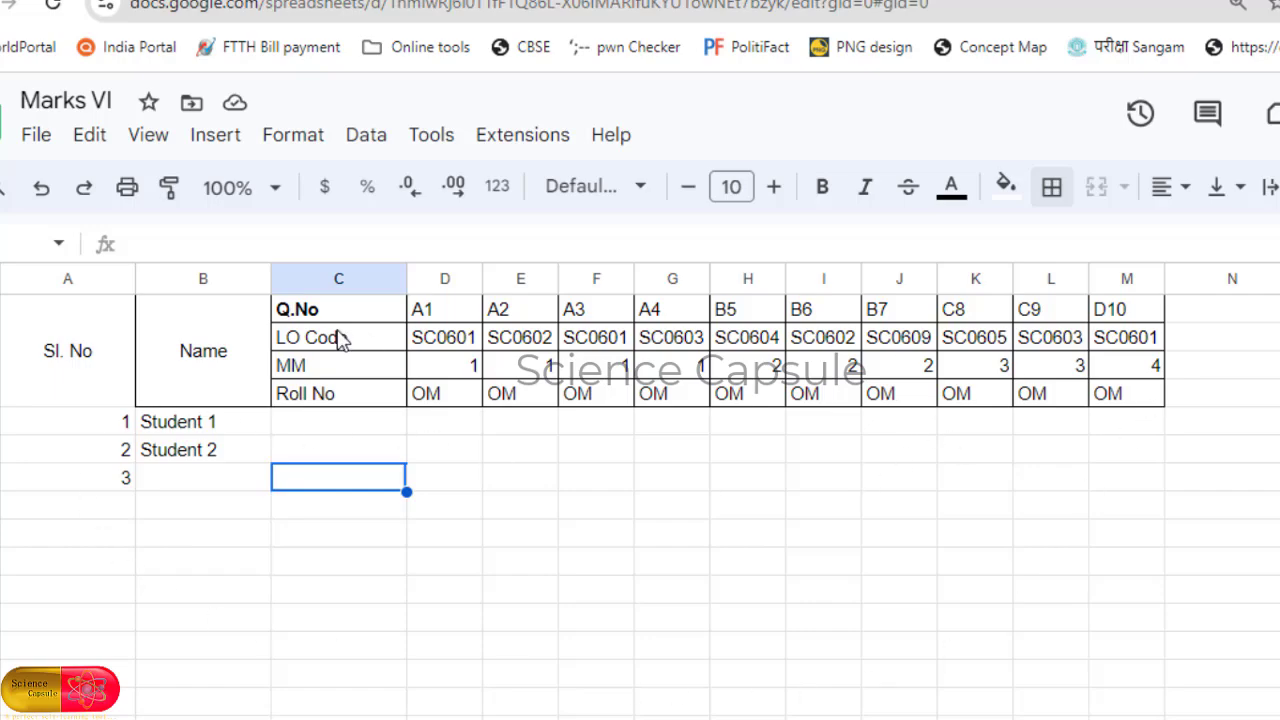
pyautogui.moveTo(135, 279); pyautogui.dragTo(79, 279)
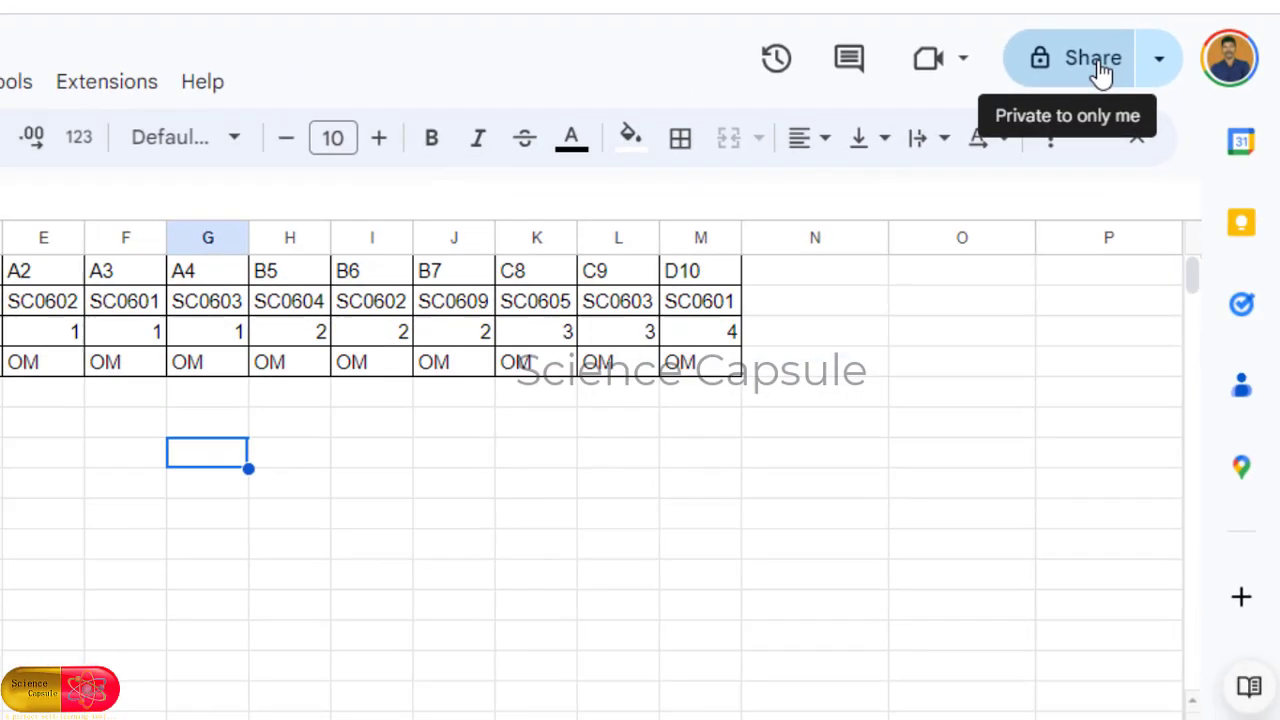
# Review the sharing options for Marks VI, including current access, the calendar event attendees and suggested contacts, and close without adding anyone
pyautogui.click(1067, 68)
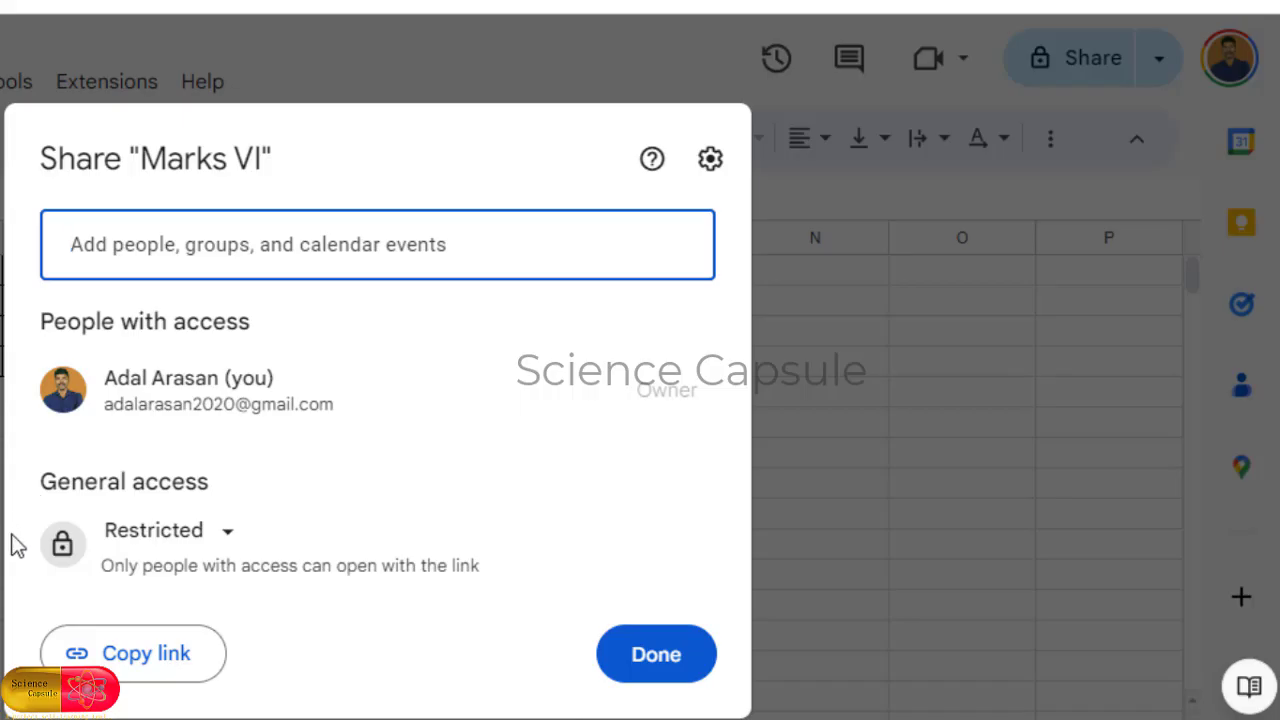
pyautogui.click(208, 305)
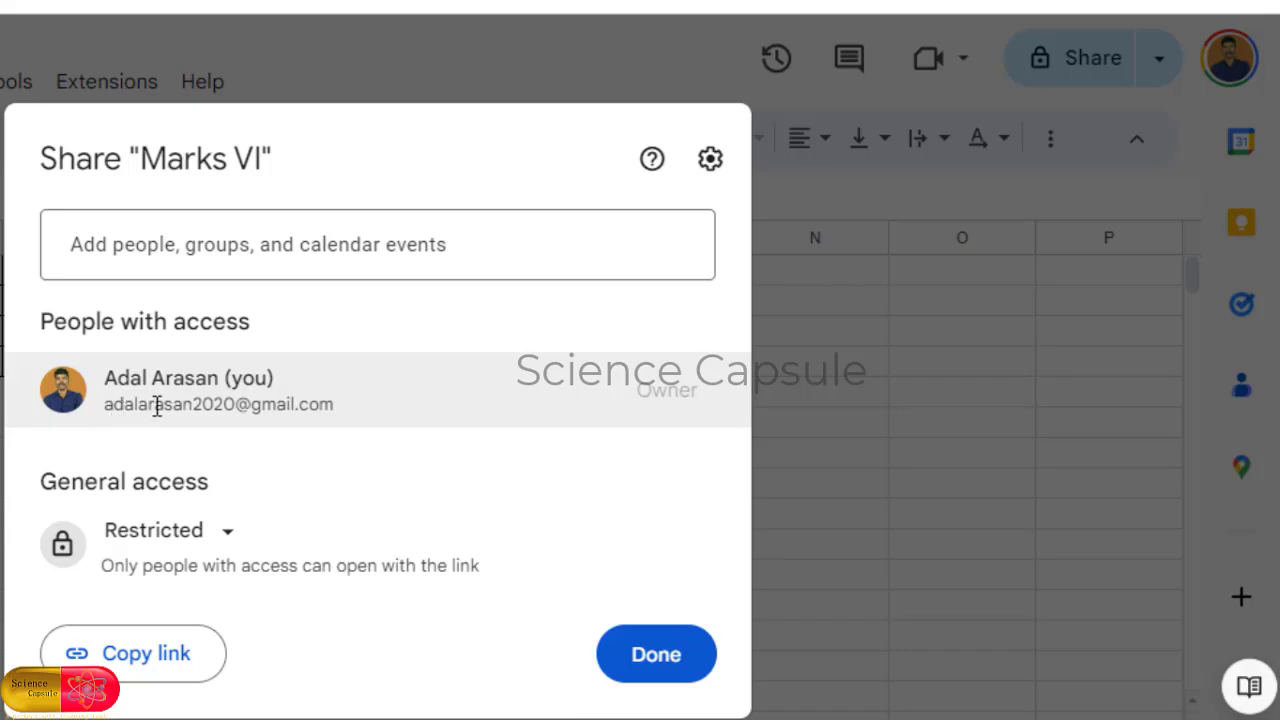
pyautogui.moveTo(250, 414)
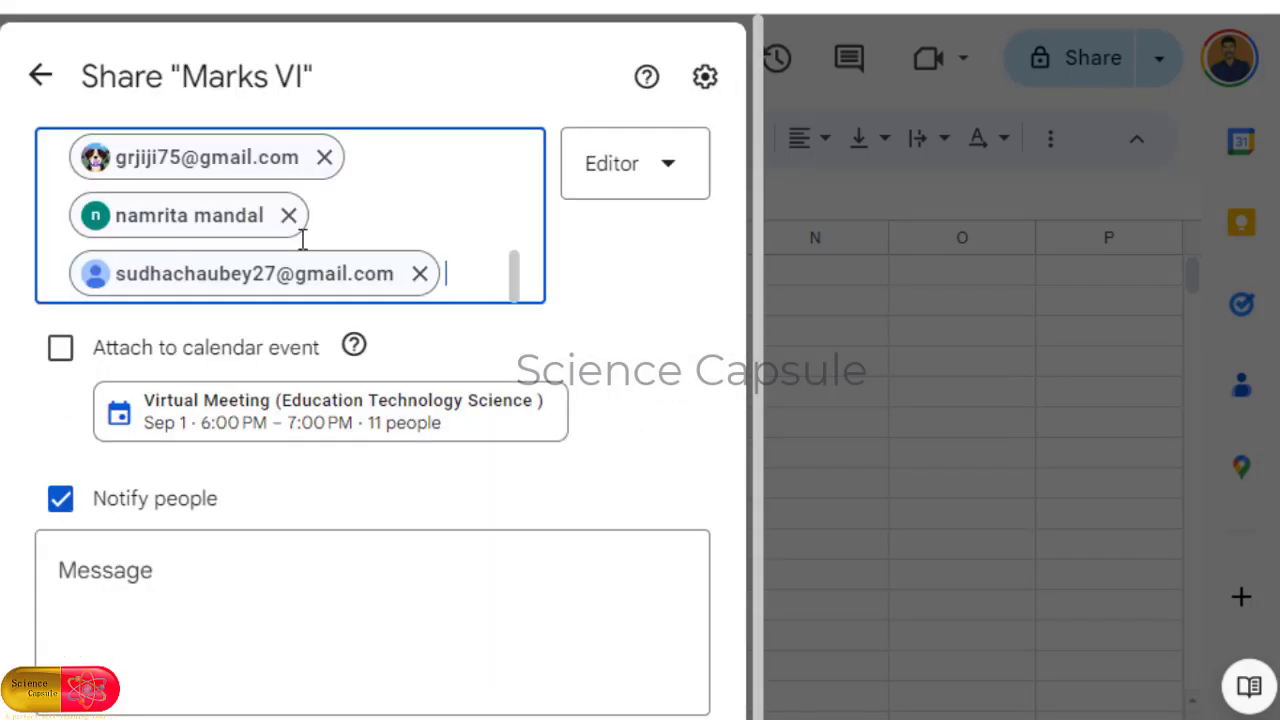
pyautogui.scroll(5, 290, 250)
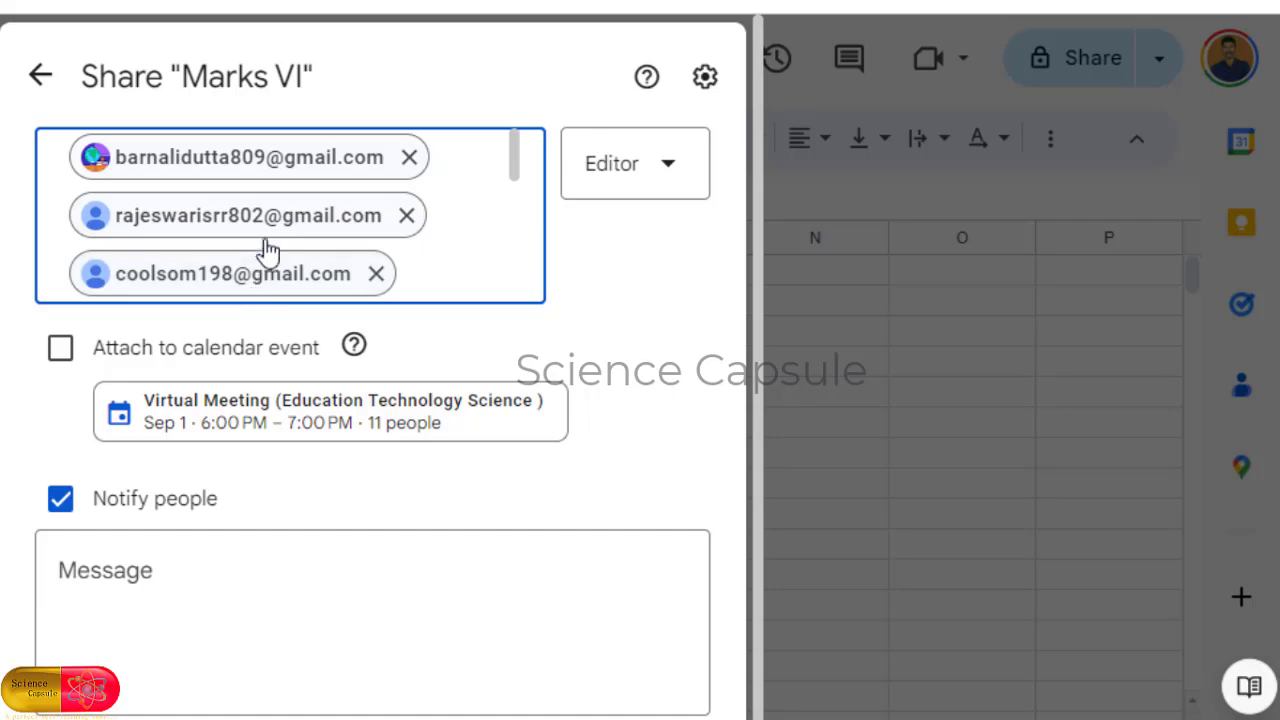
pyautogui.click(40, 76)
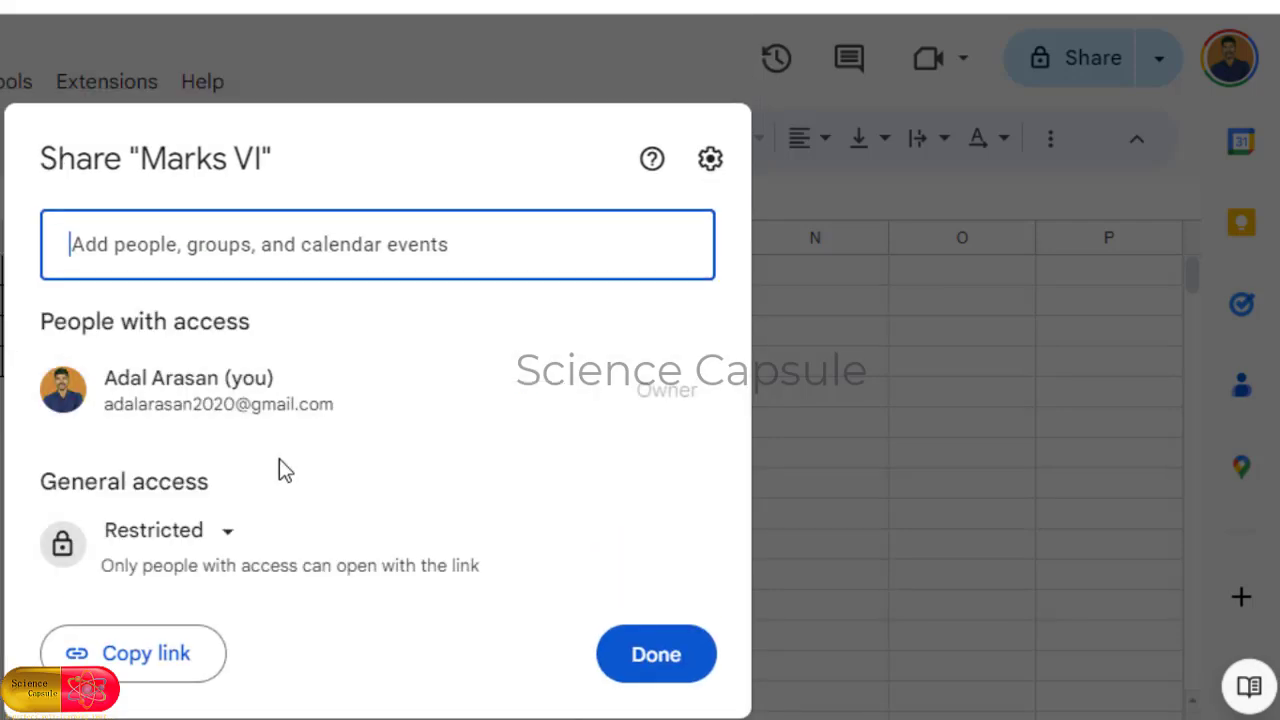
pyautogui.click(100, 235)
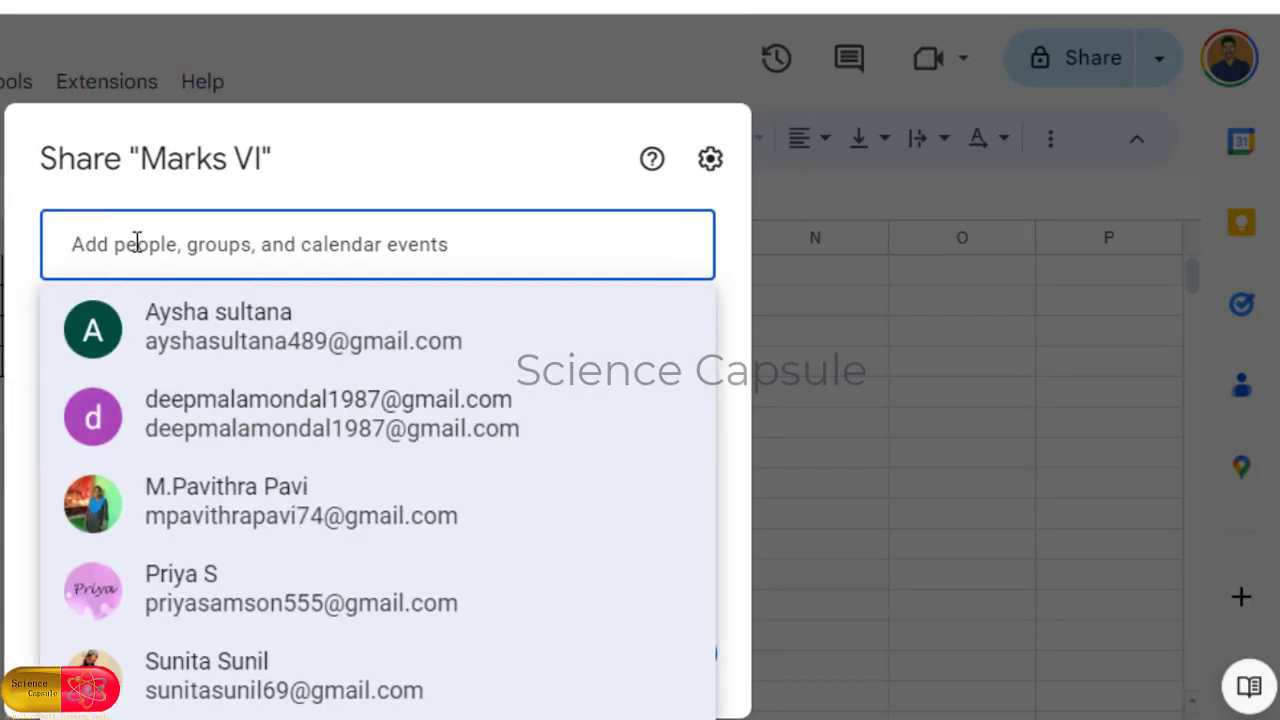
pyautogui.click(303, 208)
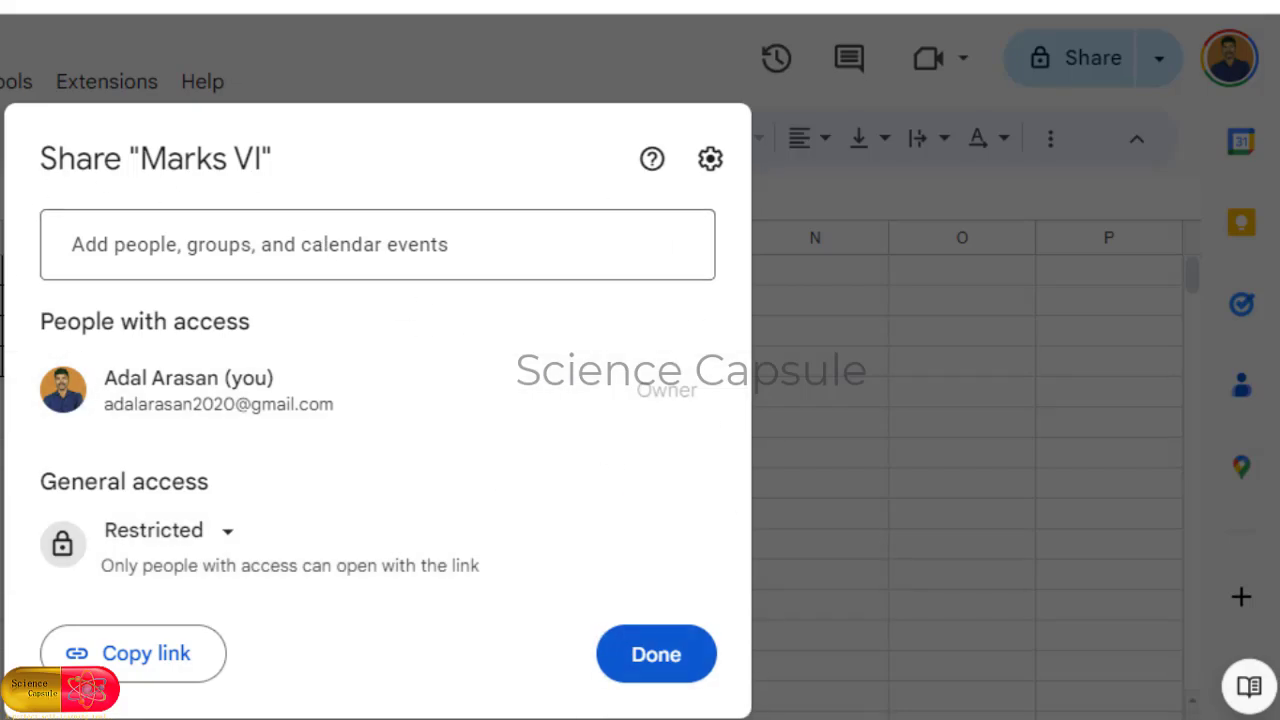
pyautogui.click(612, 655)
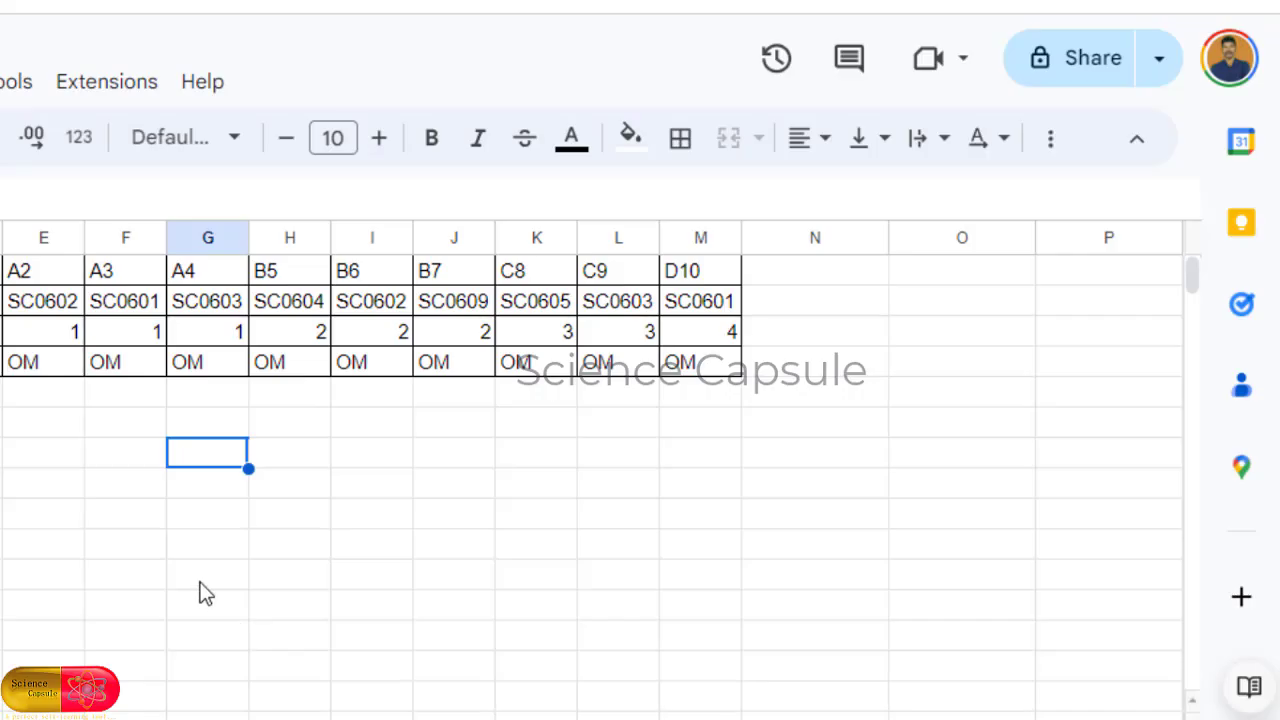
# Switch to the mobile Google Drive app, open the ET Sciecne folder modified at 8:20 PM and start sharing Marks VI
pyautogui.click(0, 452)
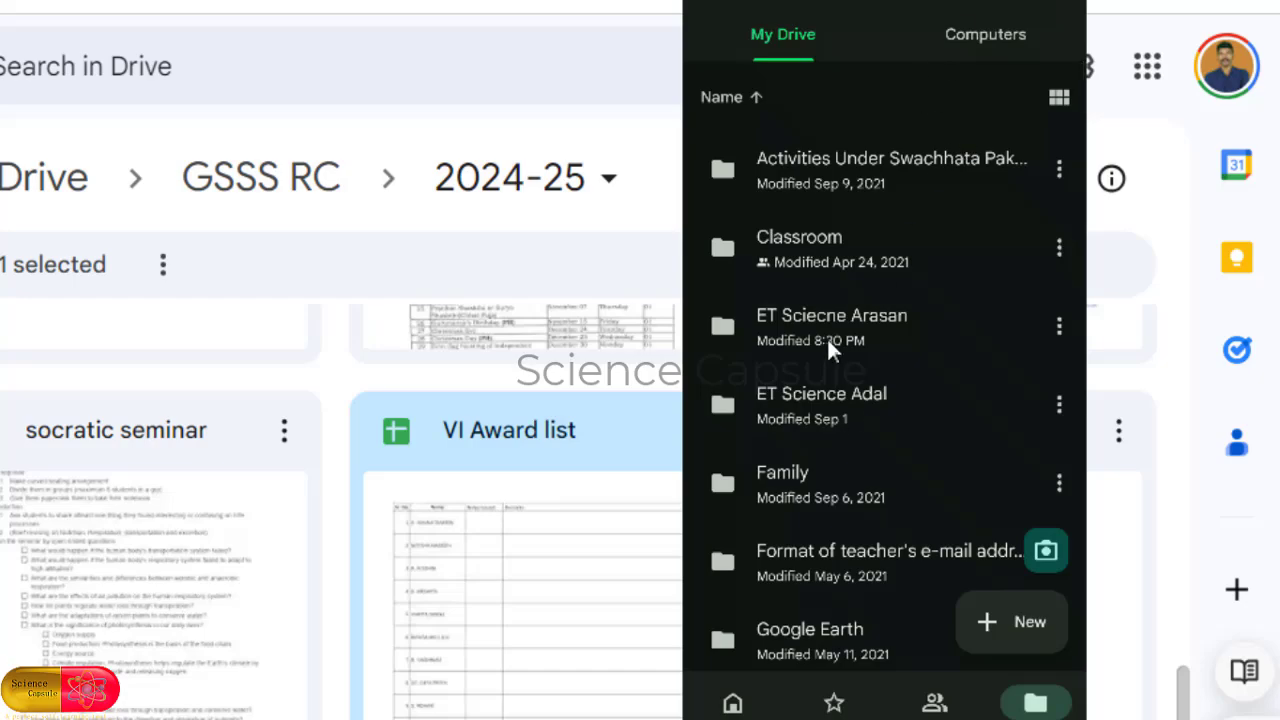
pyautogui.click(795, 323)
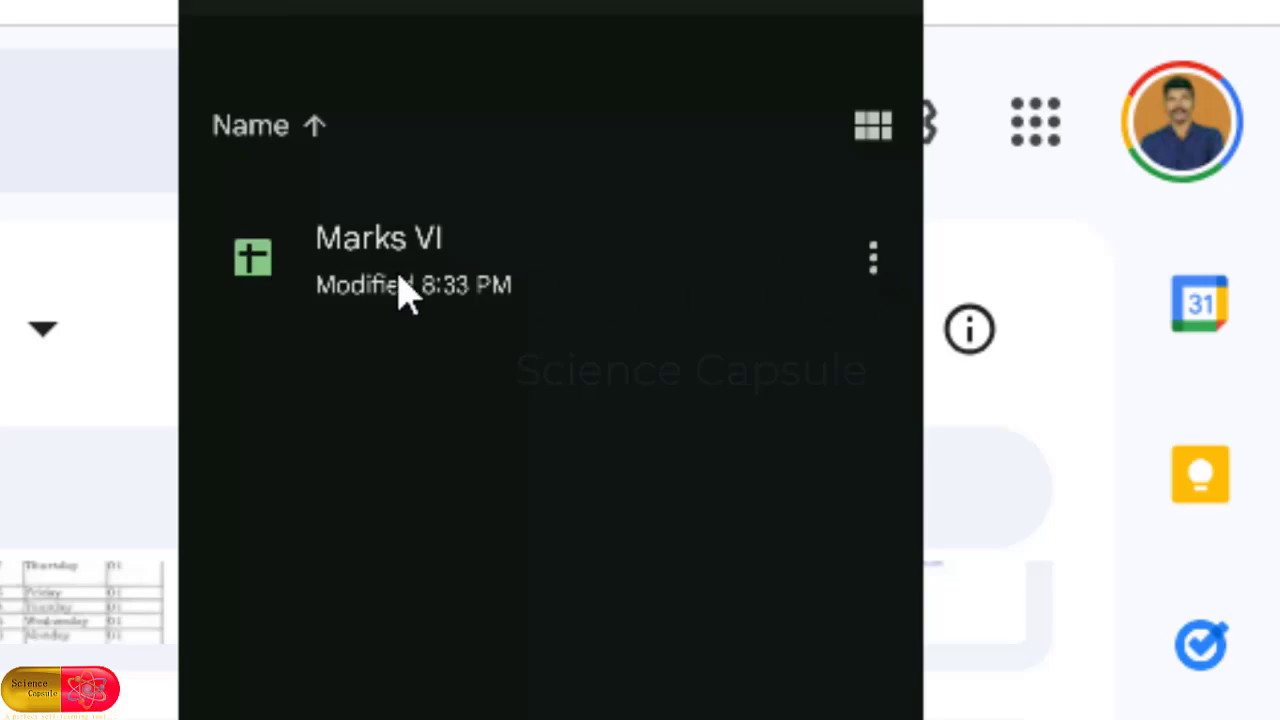
pyautogui.click(873, 257)
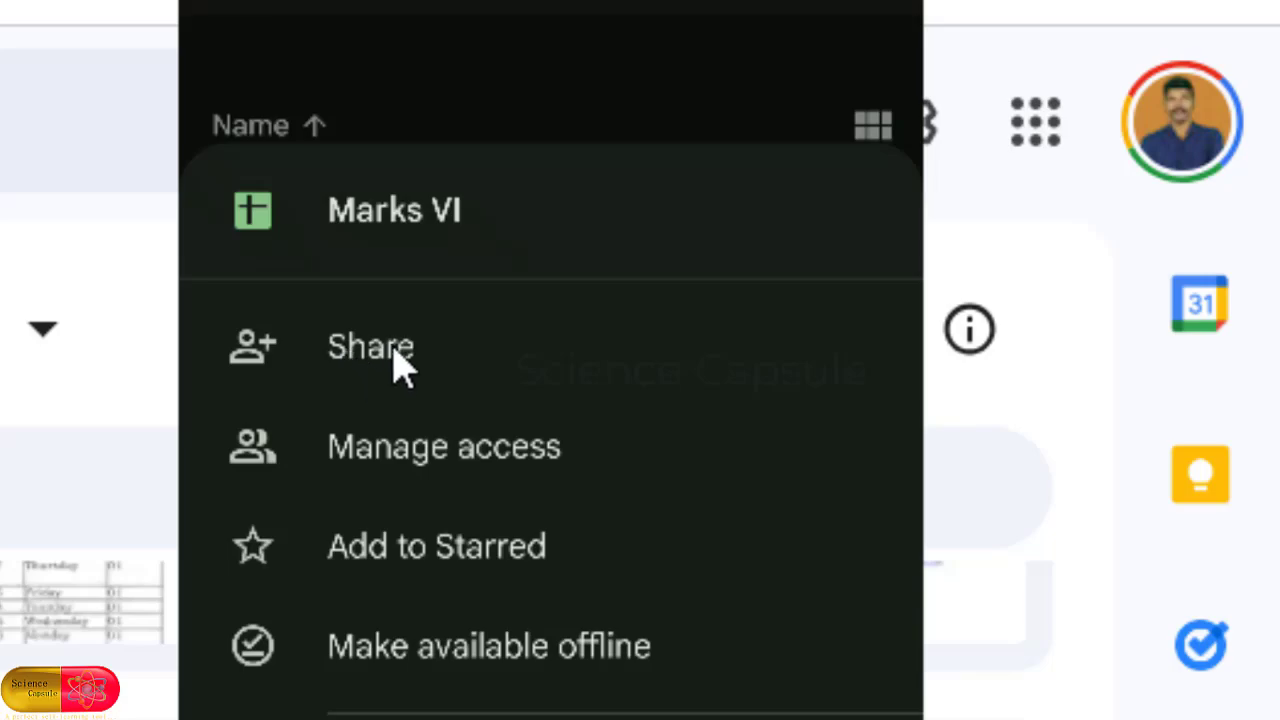
pyautogui.click(400, 366)
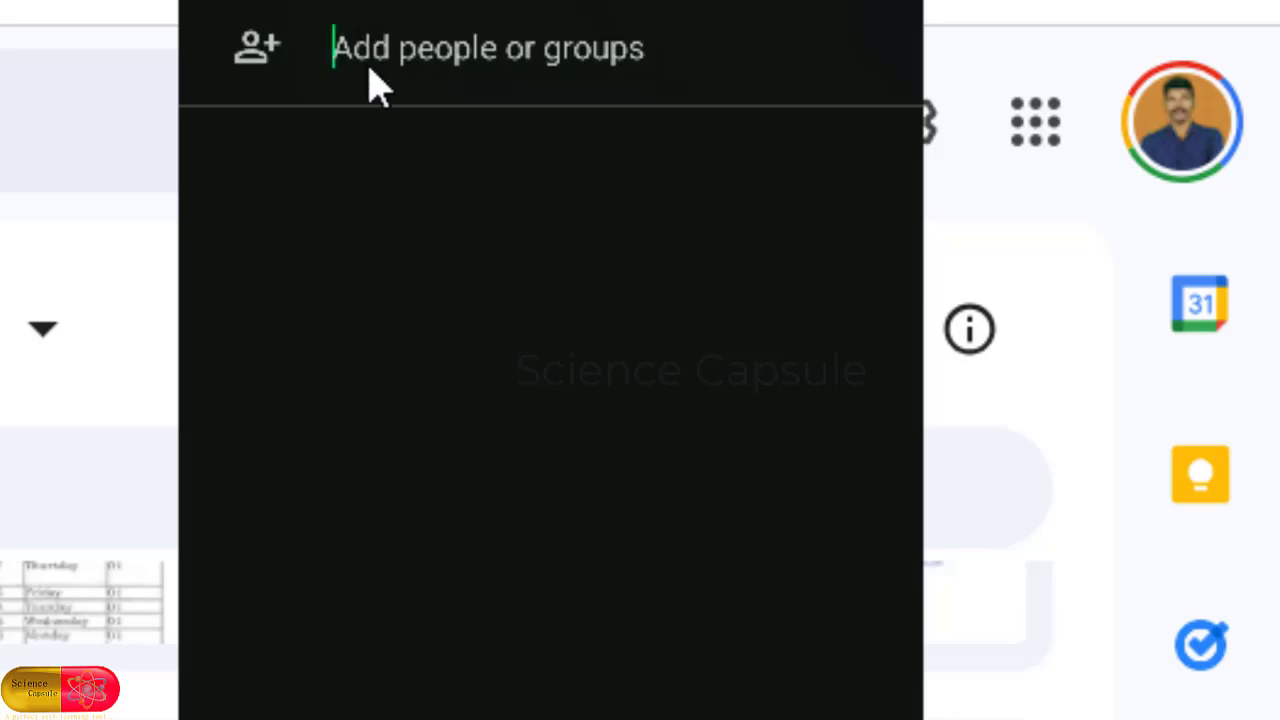
# Add the recipient's Gmail address to the Marks VI share and open the choice of access role
pyautogui.write('adala')
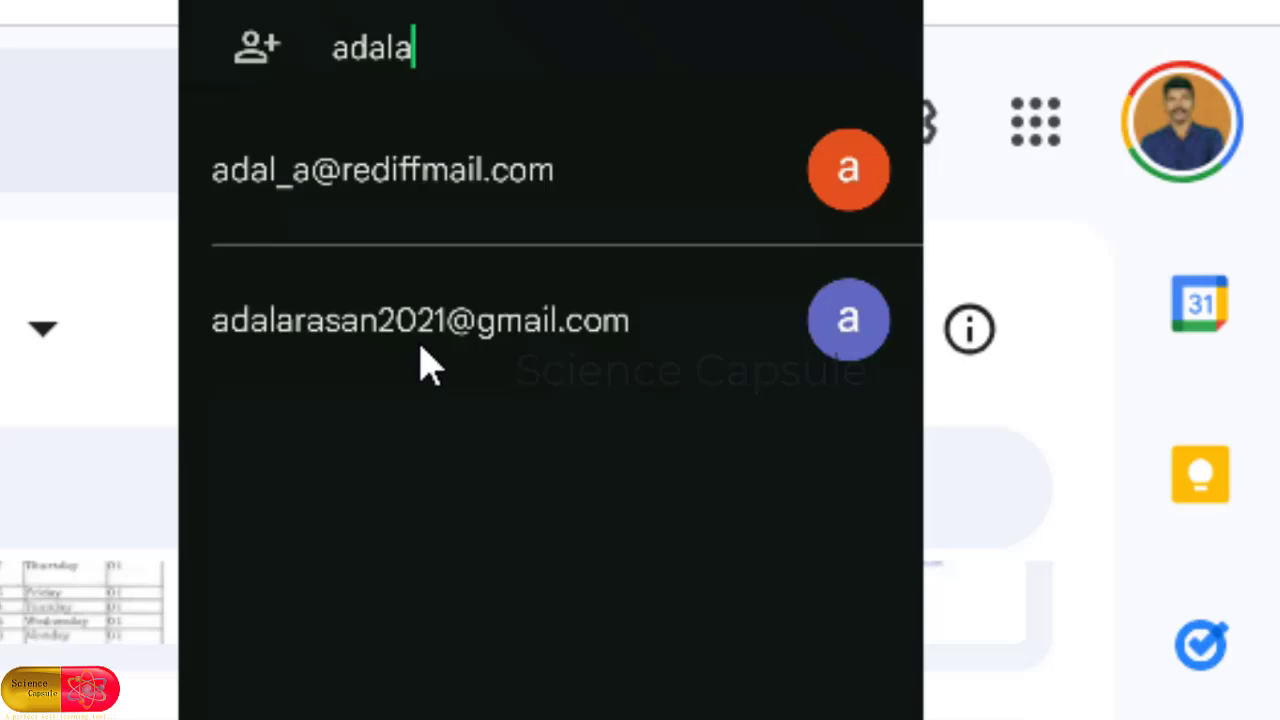
pyautogui.click(469, 335)
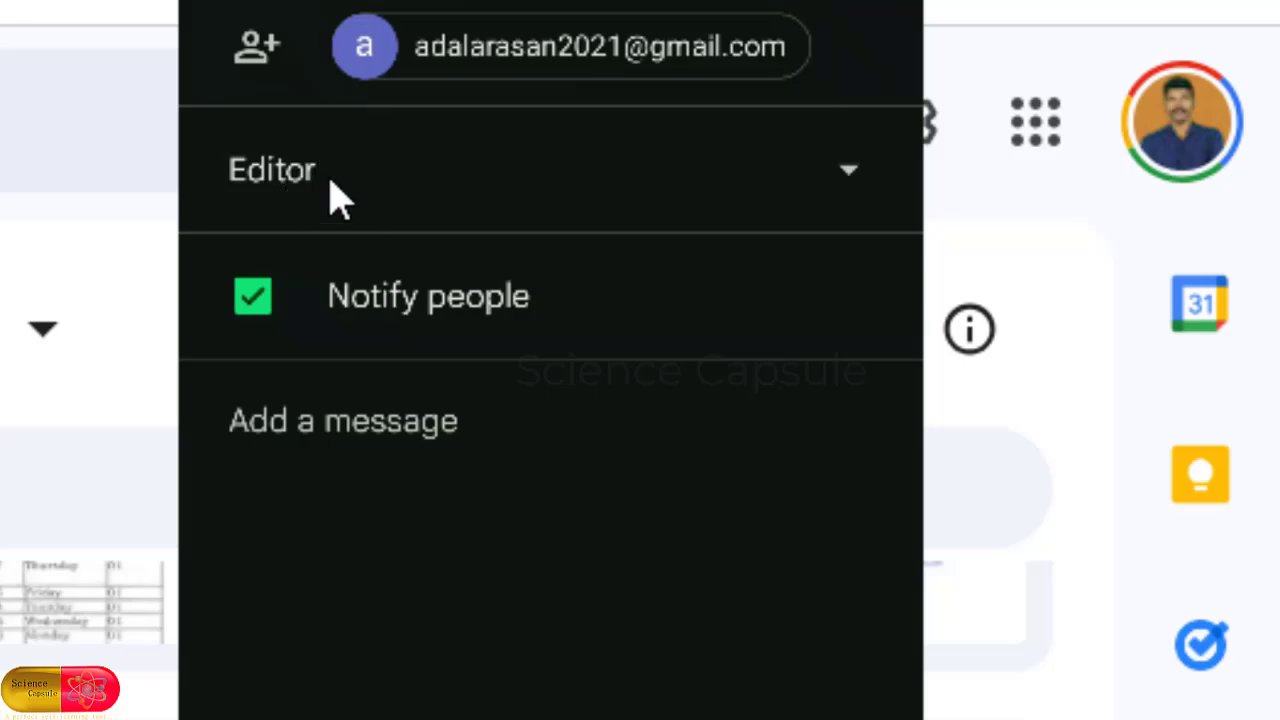
pyautogui.click(857, 168)
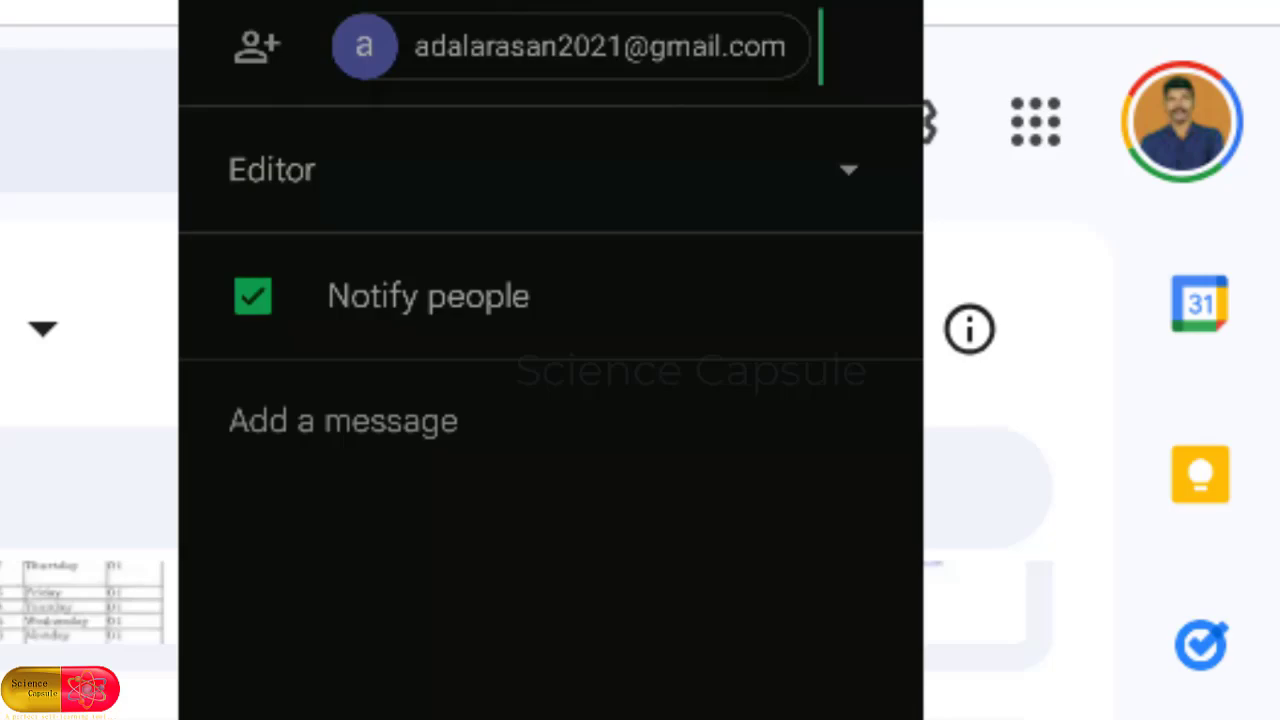